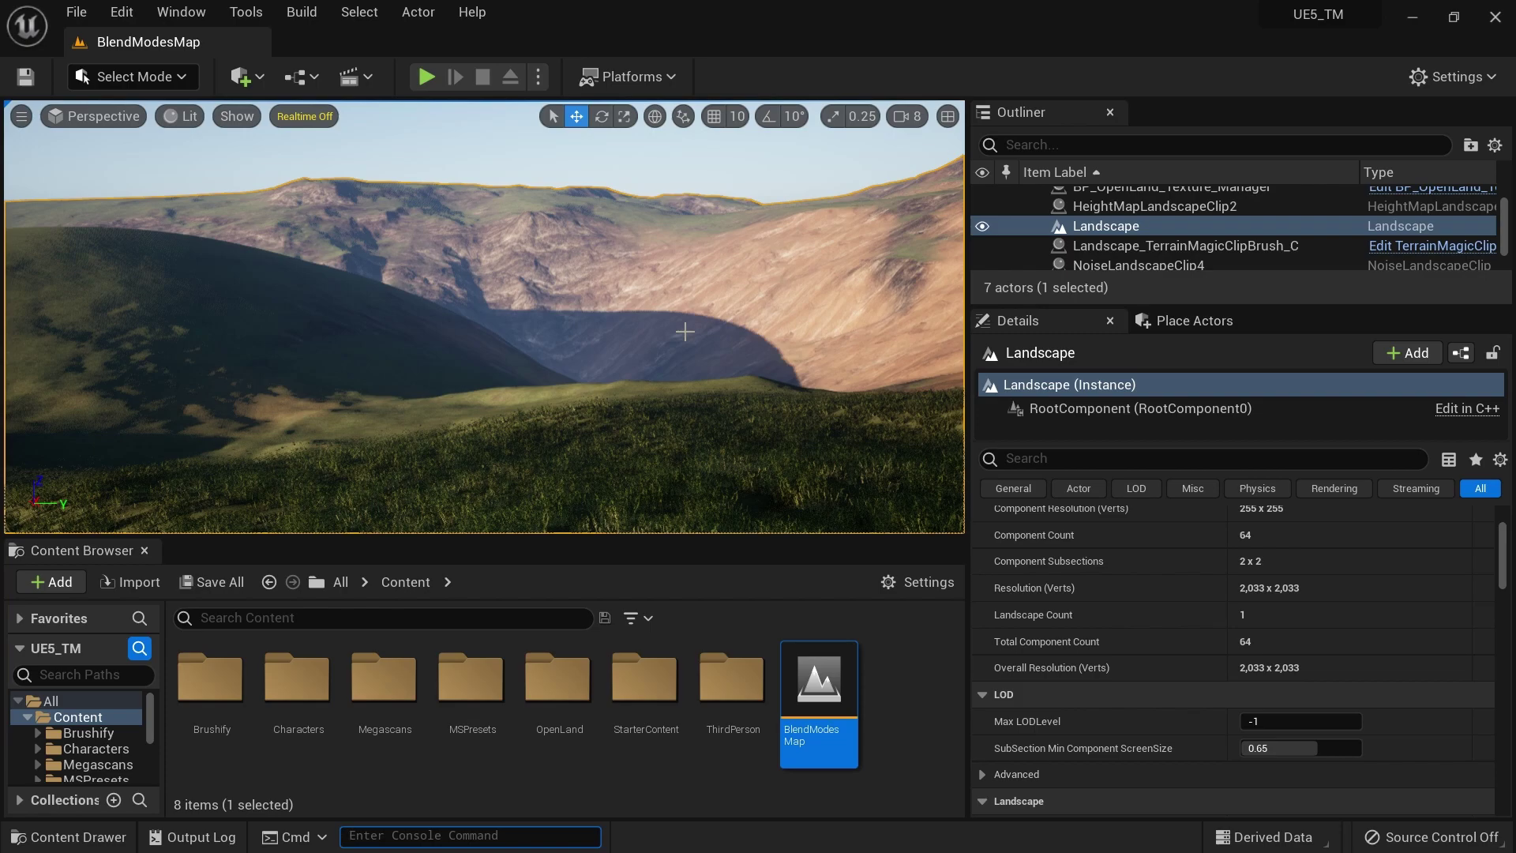
# Examine the grassy hills of the landscape from several angles and review the Landscape actor's material settings.
pyautogui.moveTo(685, 332); pyautogui.dragTo(668, 381)
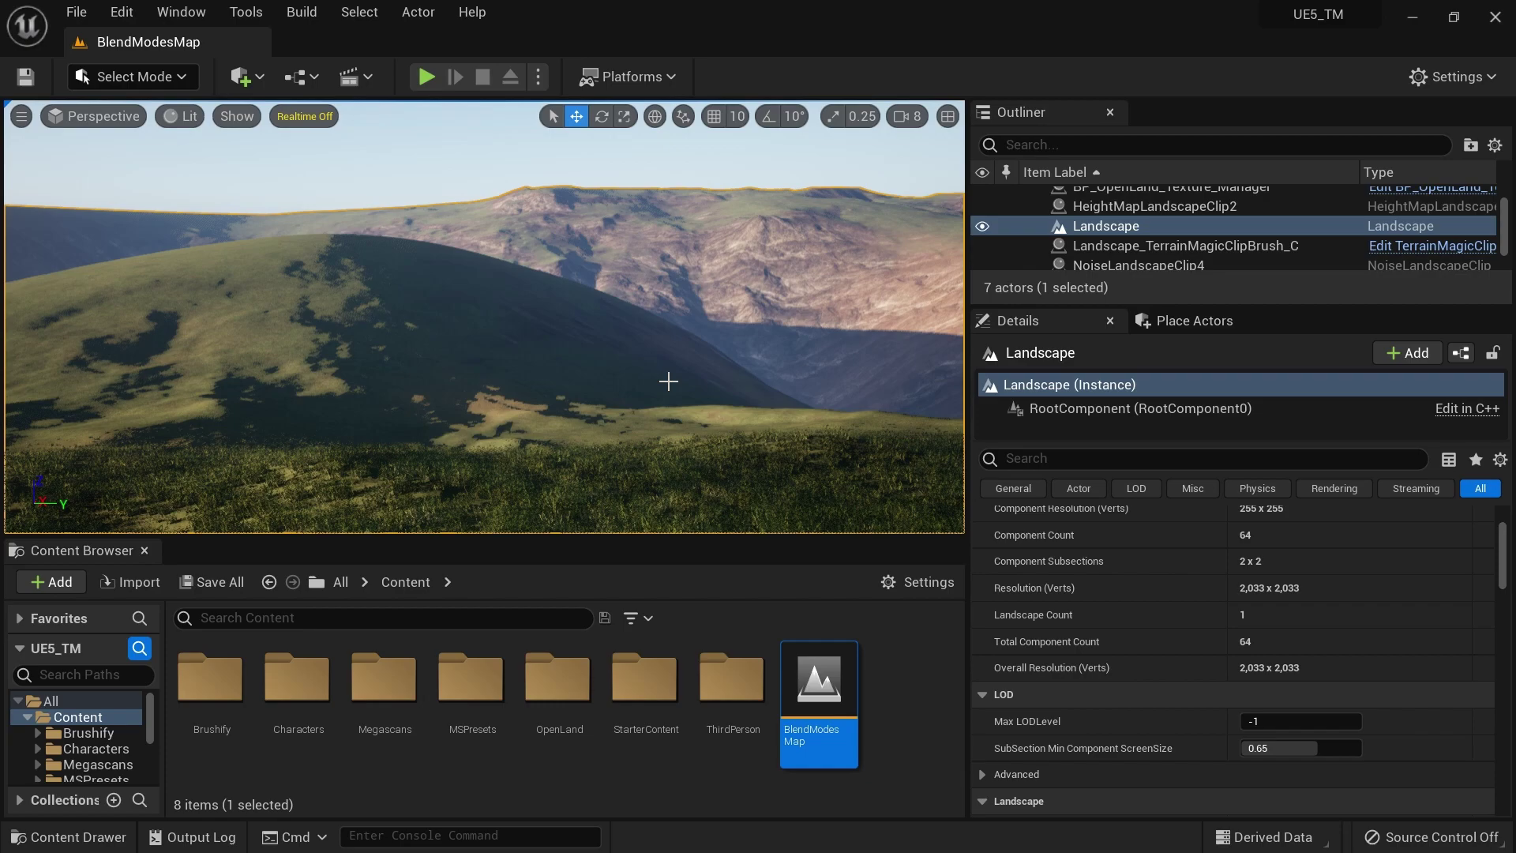
pyautogui.moveTo(587, 282); pyautogui.dragTo(586, 282, button='right')
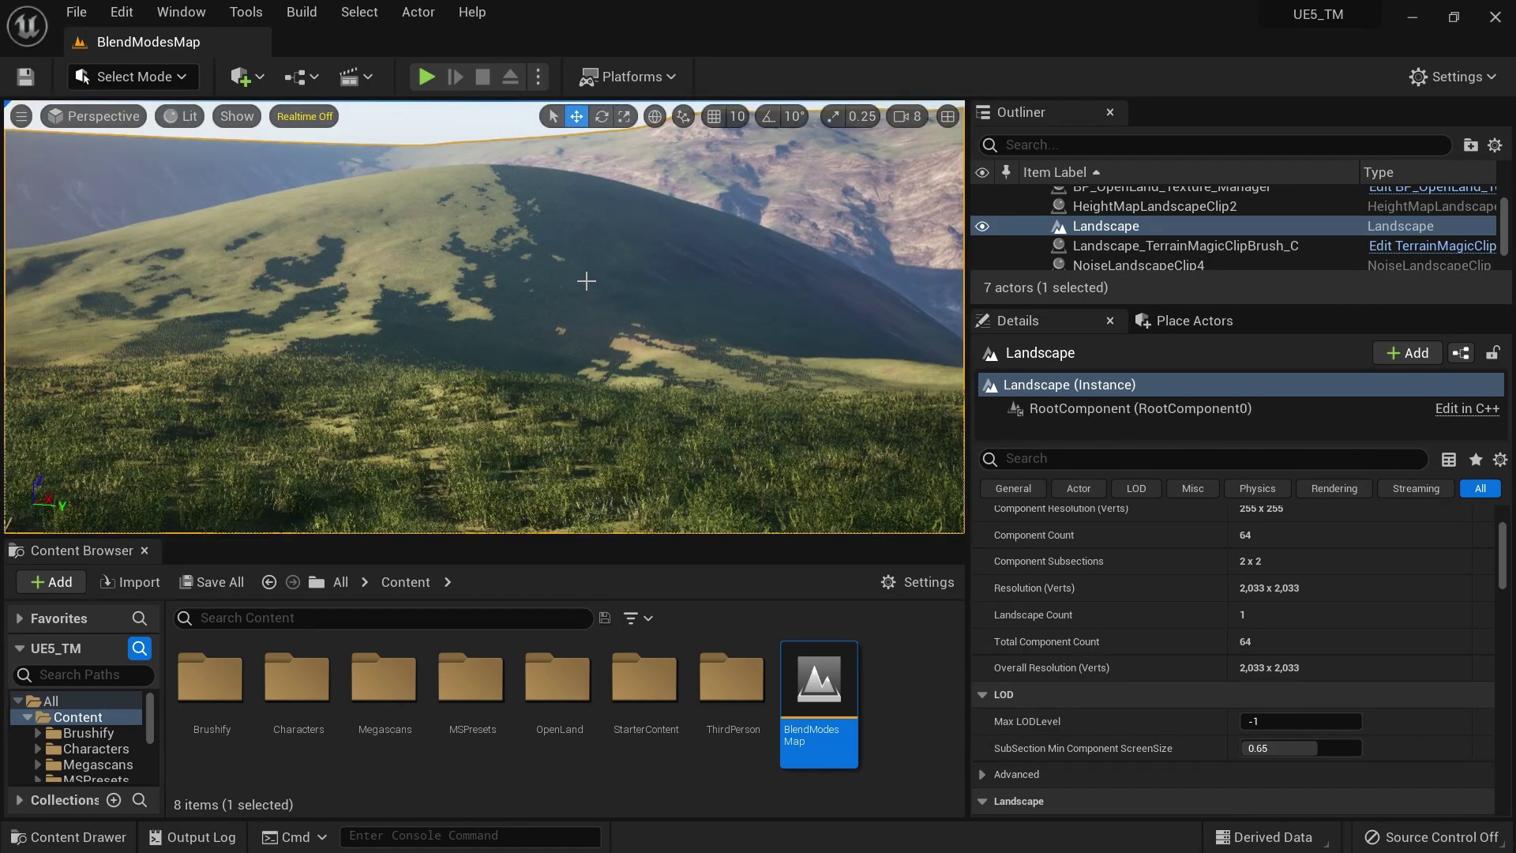
pyautogui.moveTo(587, 282); pyautogui.dragTo(587, 281, button='right')
pyautogui.moveTo(497, 256); pyautogui.dragTo(498, 256, button='right')
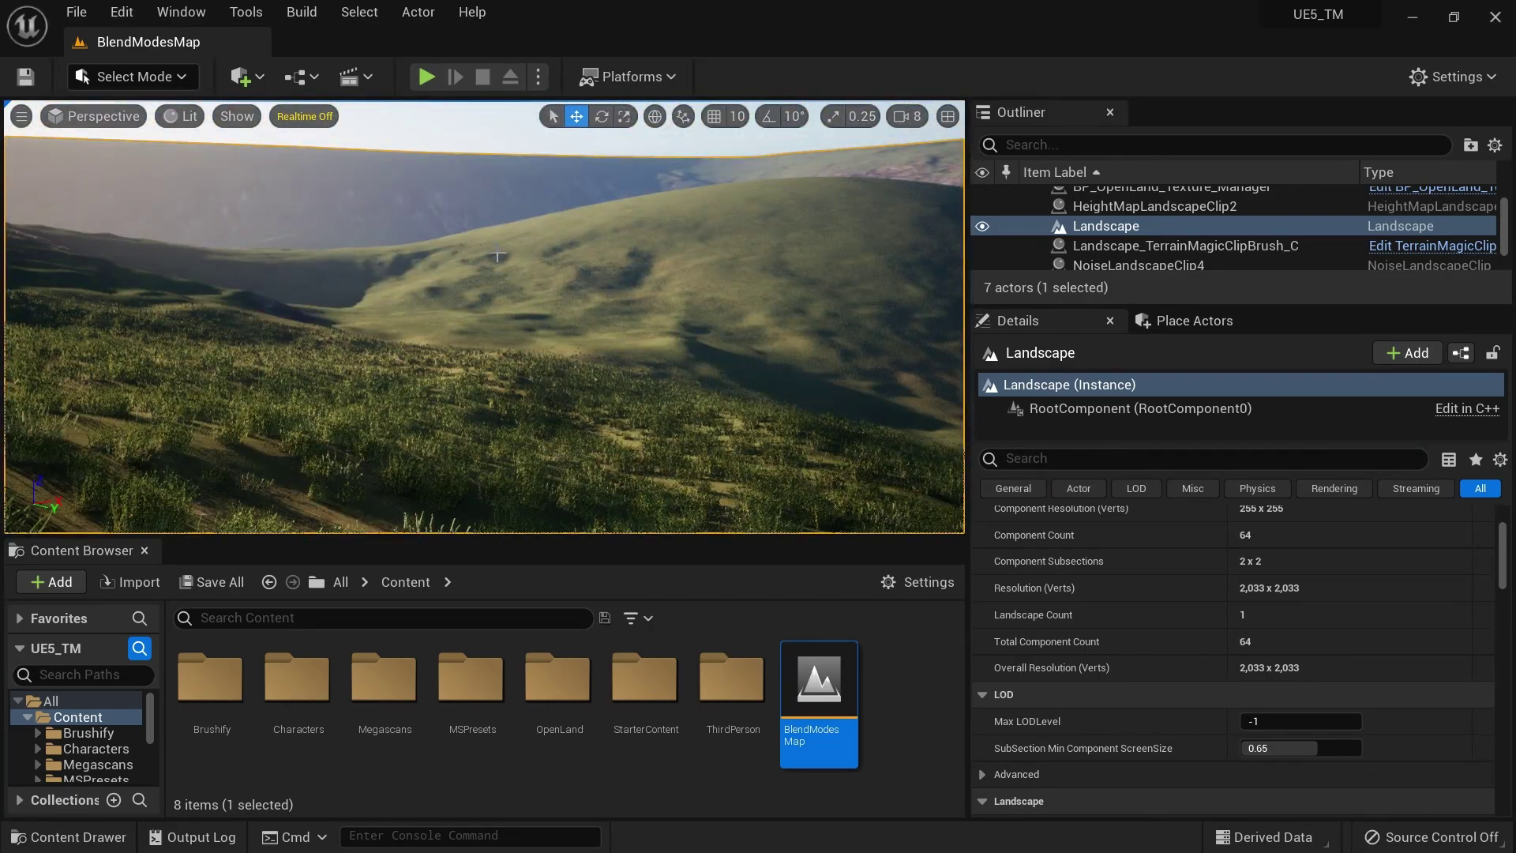
pyautogui.scroll(-2, 1239, 254)
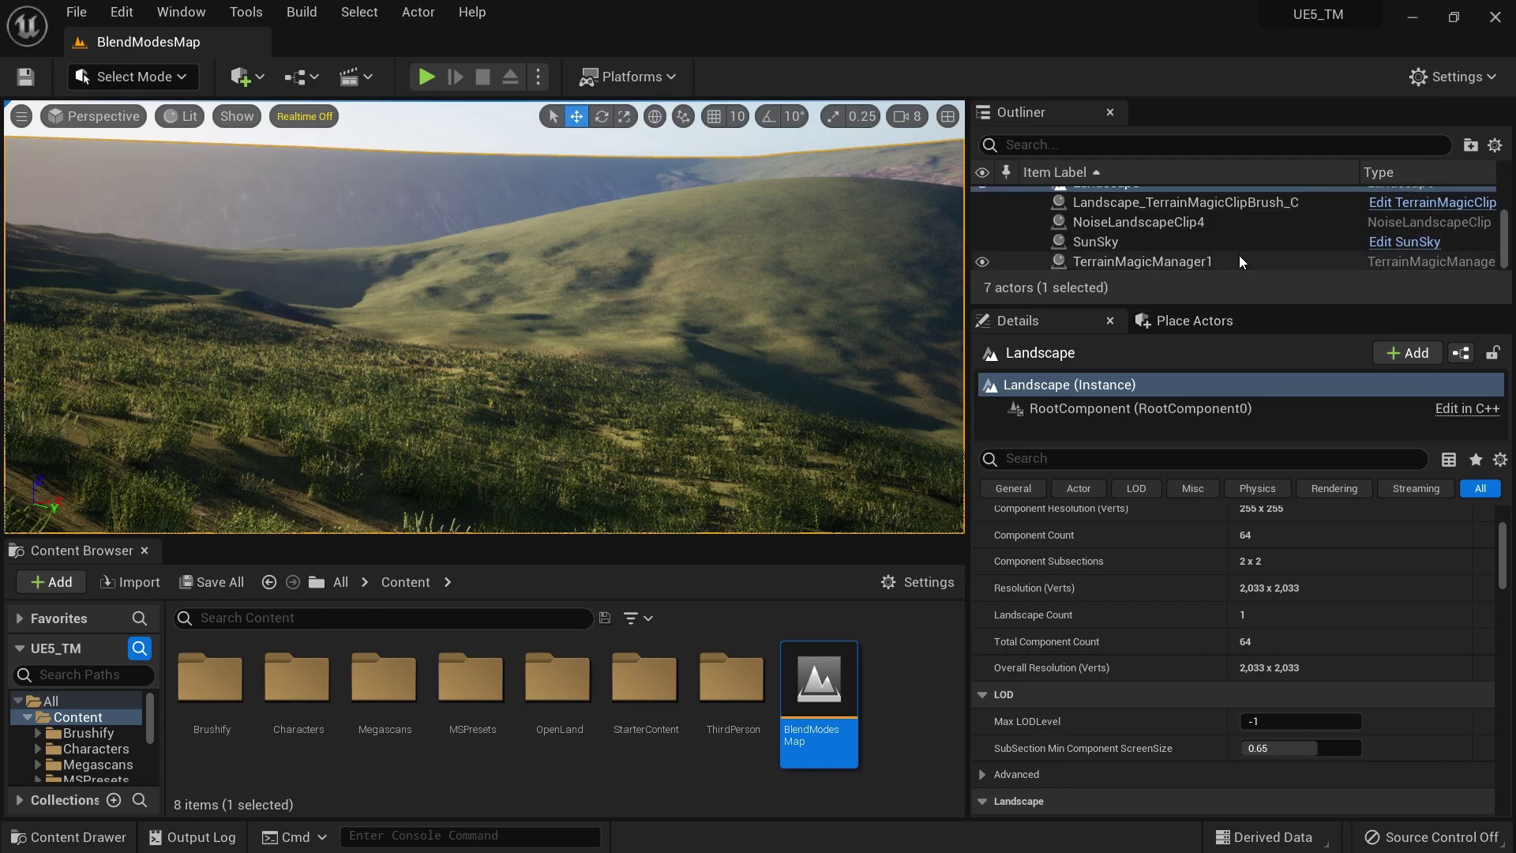
pyautogui.scroll(2, 1192, 240)
pyautogui.scroll(-4, 1239, 575)
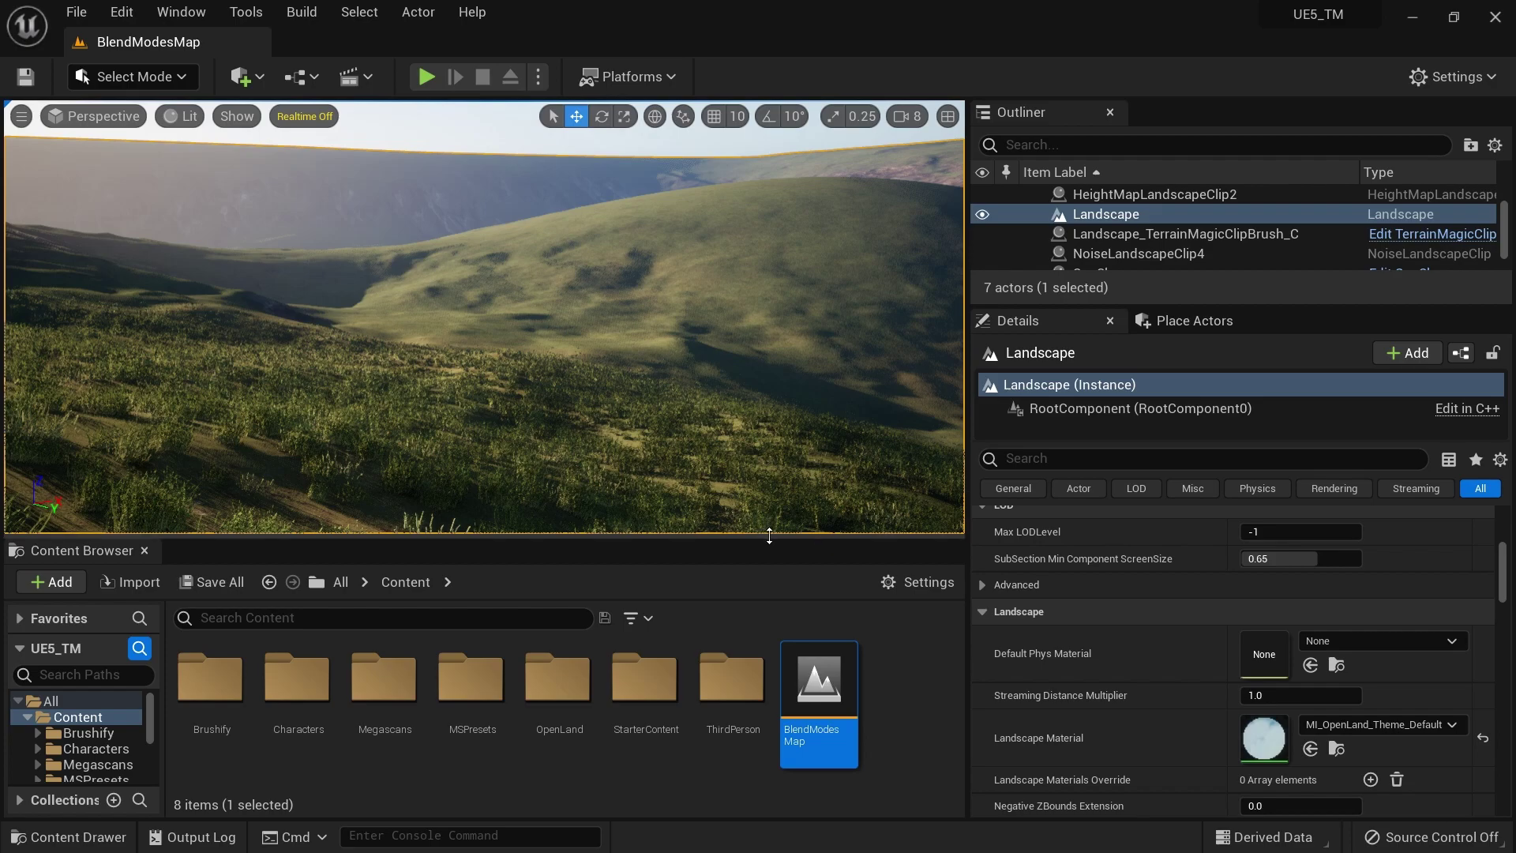
# Enlarge the Content Browser area and create a folder named MyOpenLand in the Content folder.
pyautogui.moveTo(766, 539); pyautogui.dragTo(764, 371)
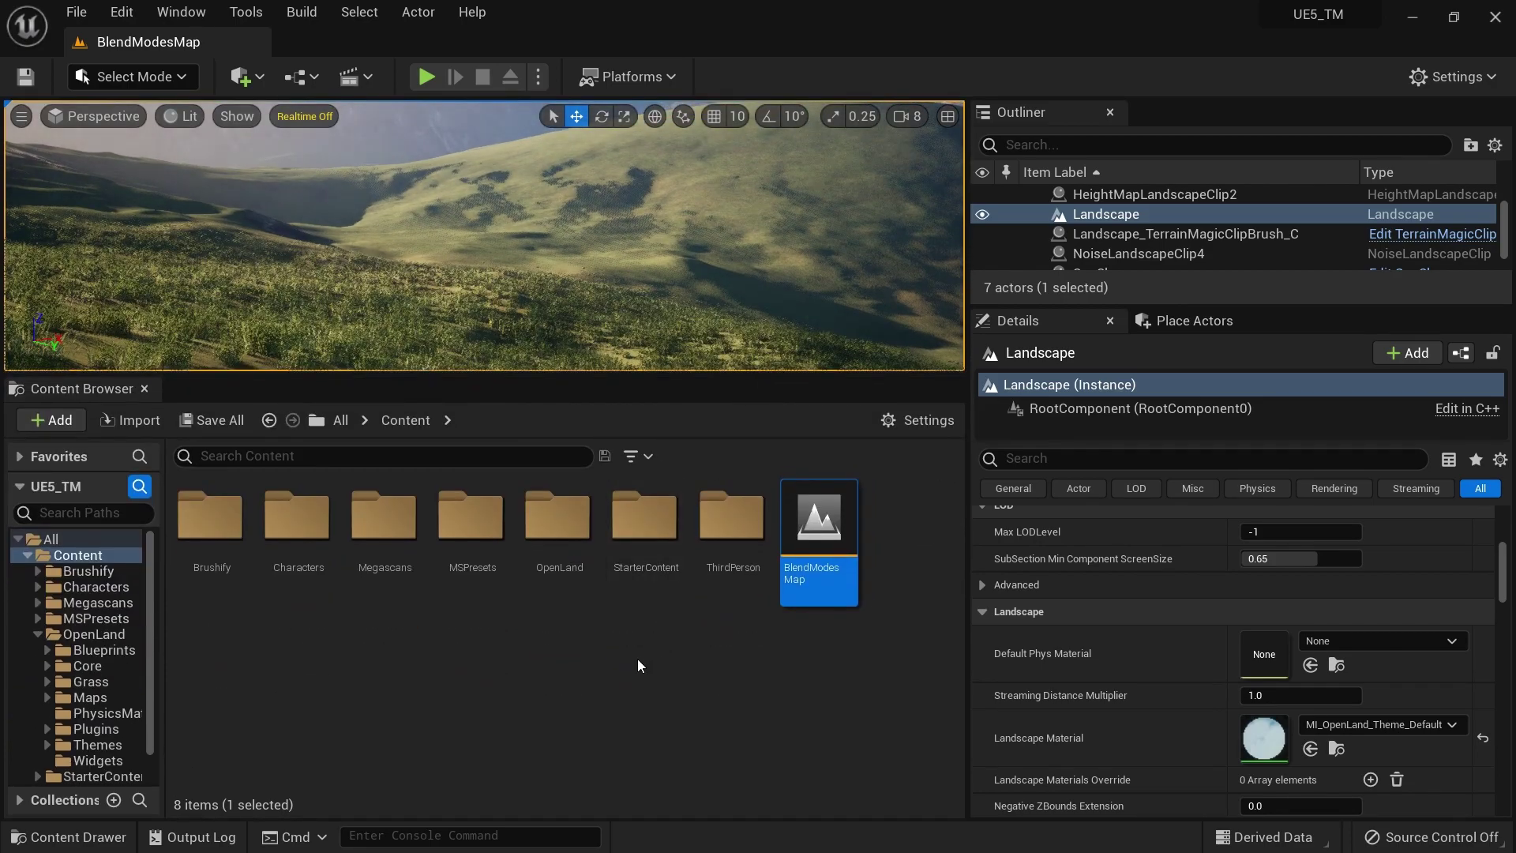
pyautogui.rightClick(637, 659)
pyautogui.click(514, 666)
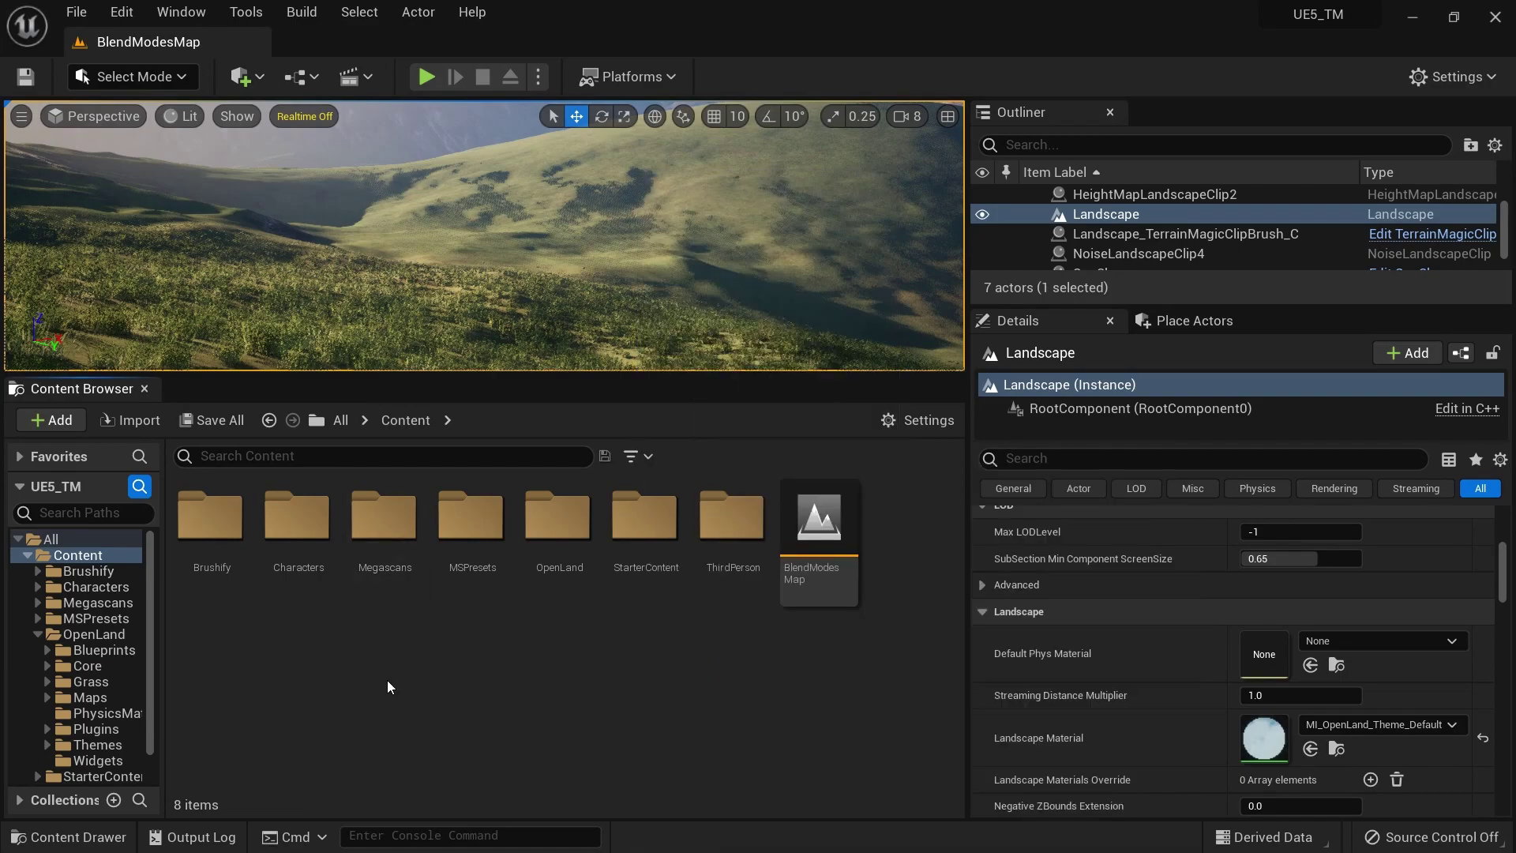
pyautogui.rightClick(490, 624)
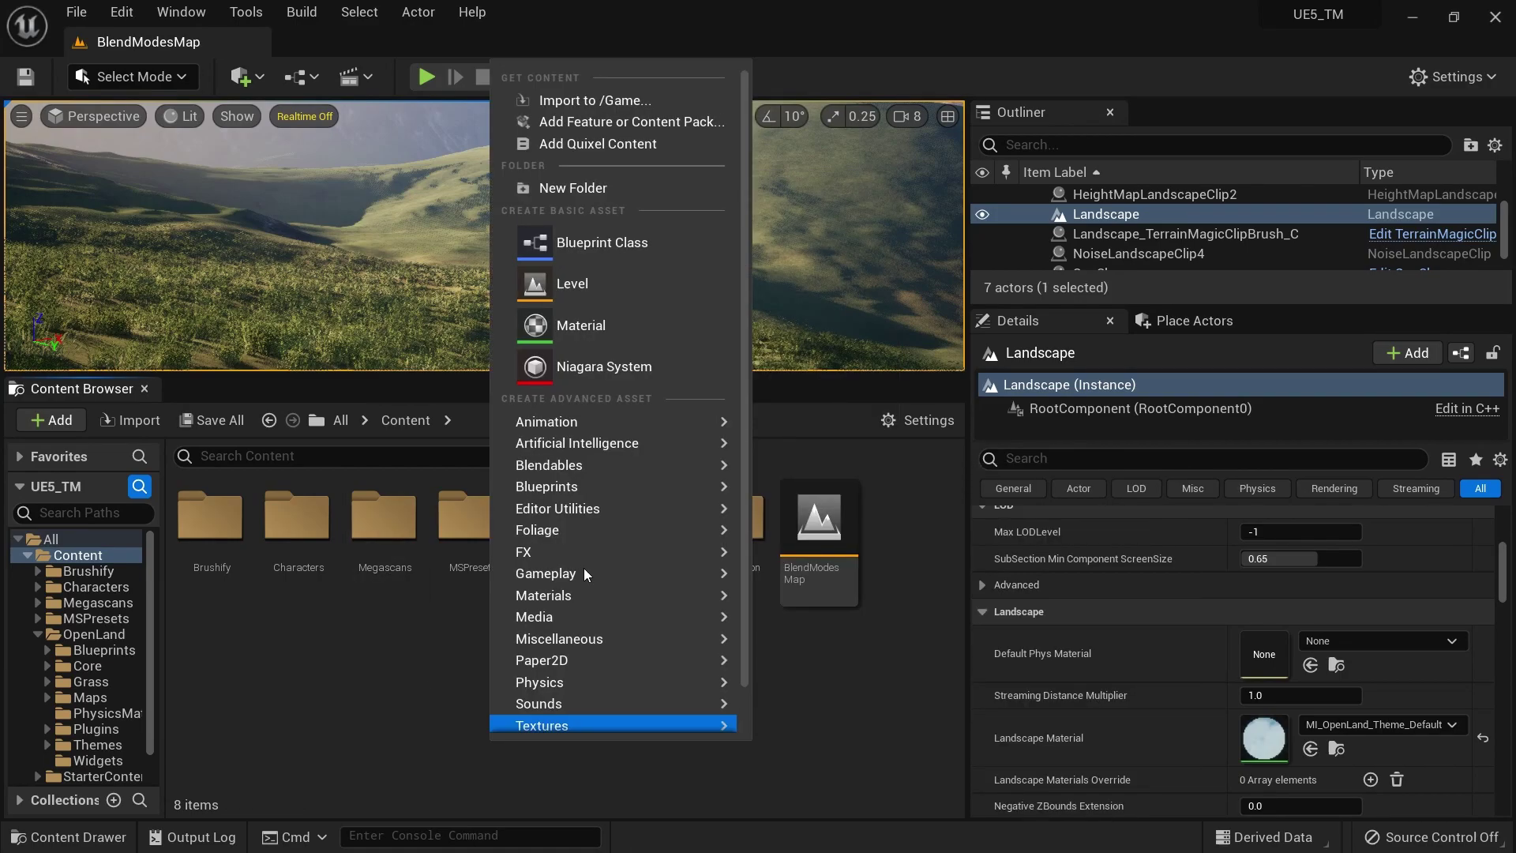
pyautogui.click(589, 188)
pyautogui.write('MyO')
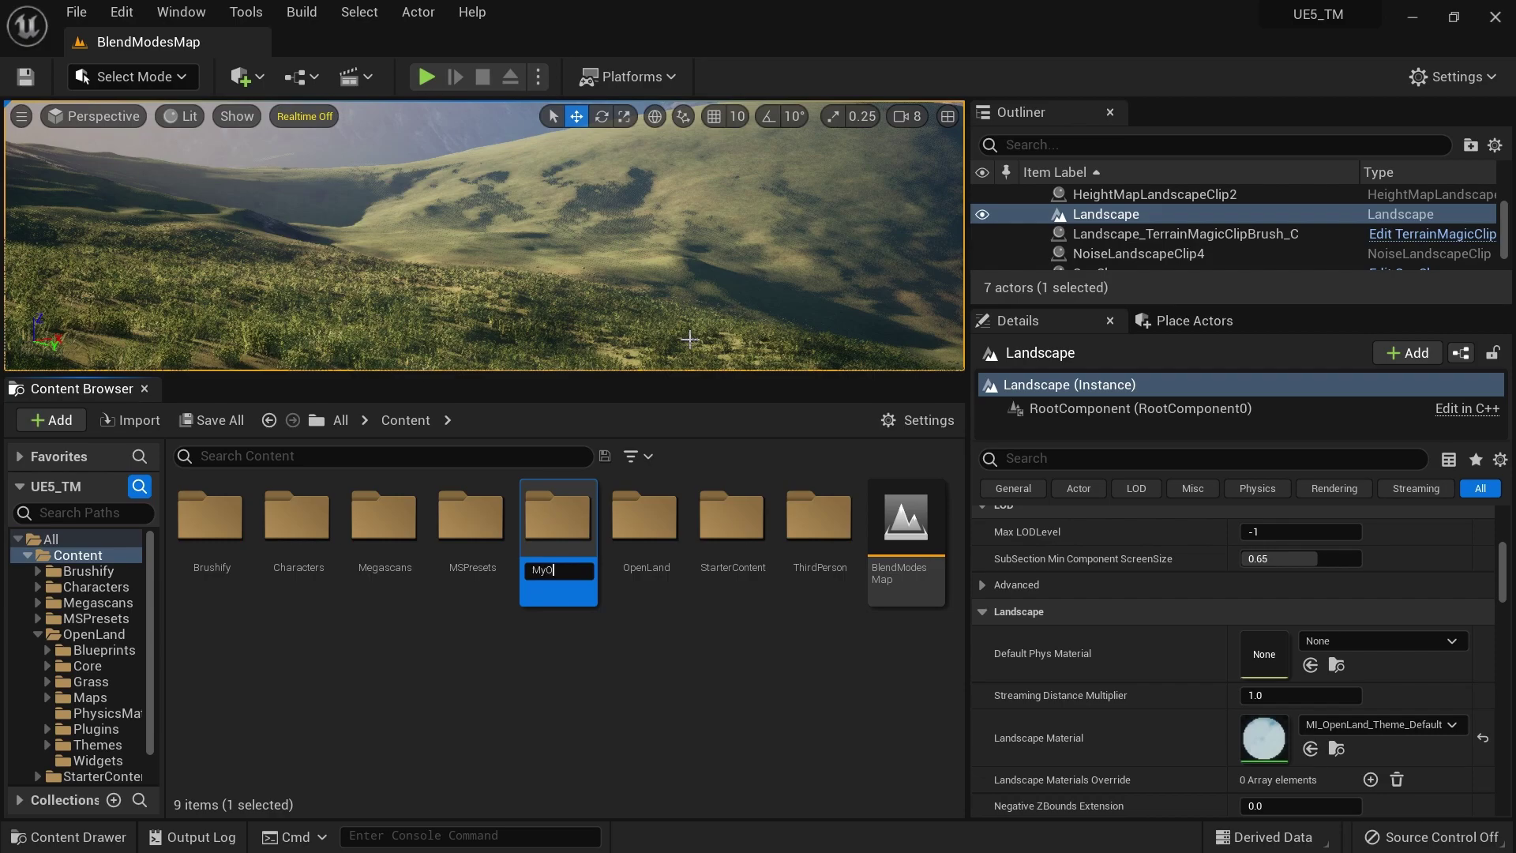
pyautogui.write('penLand')
pyautogui.press('Return')
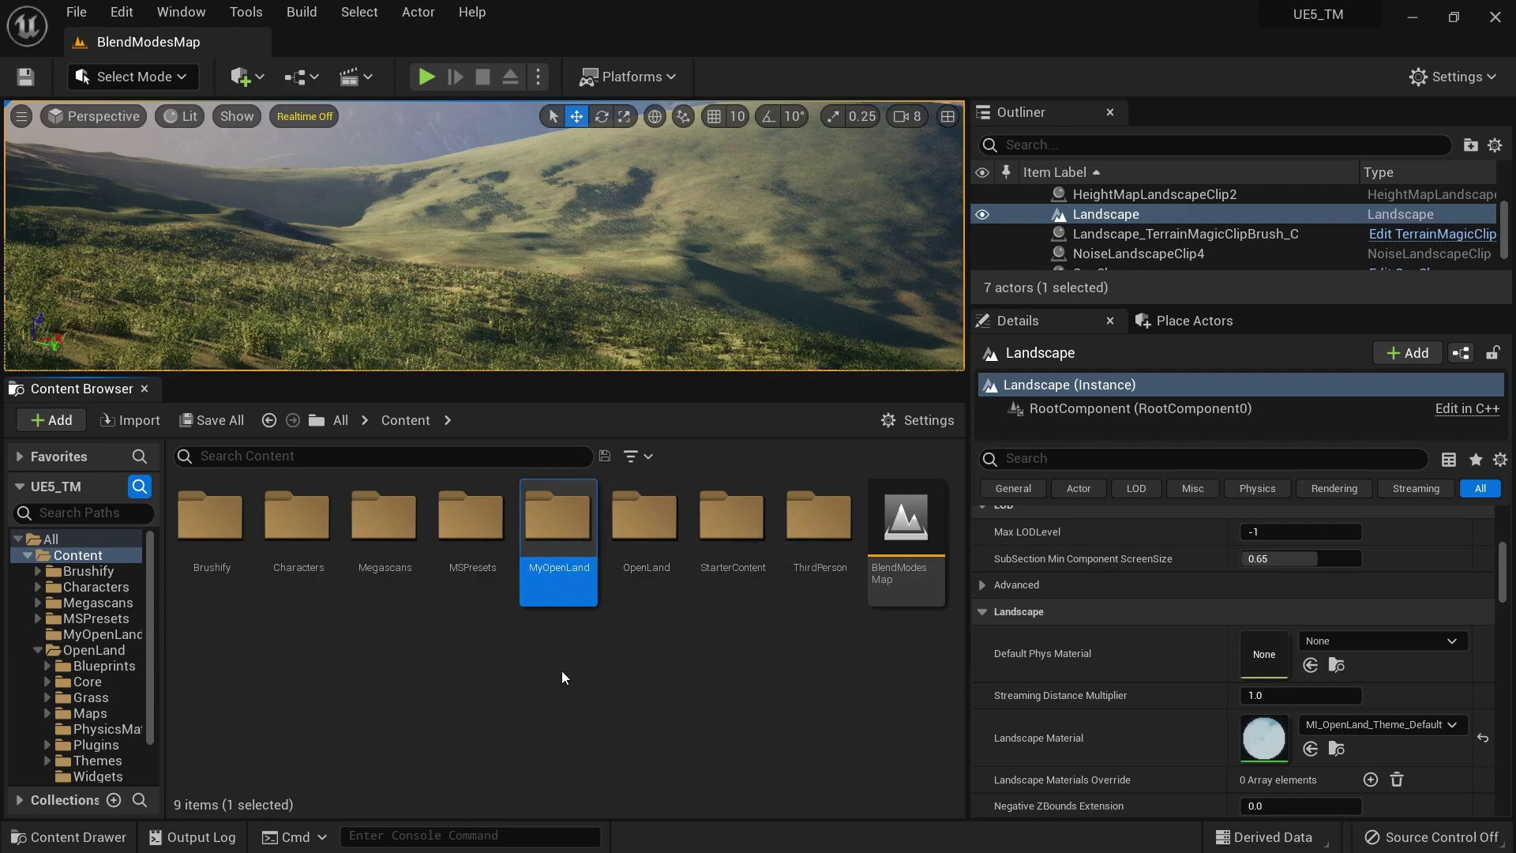
# Open a second Content Browser, dock it alongside the Details panel, and show the MyOpenLand folder in it.
pyautogui.click(181, 12)
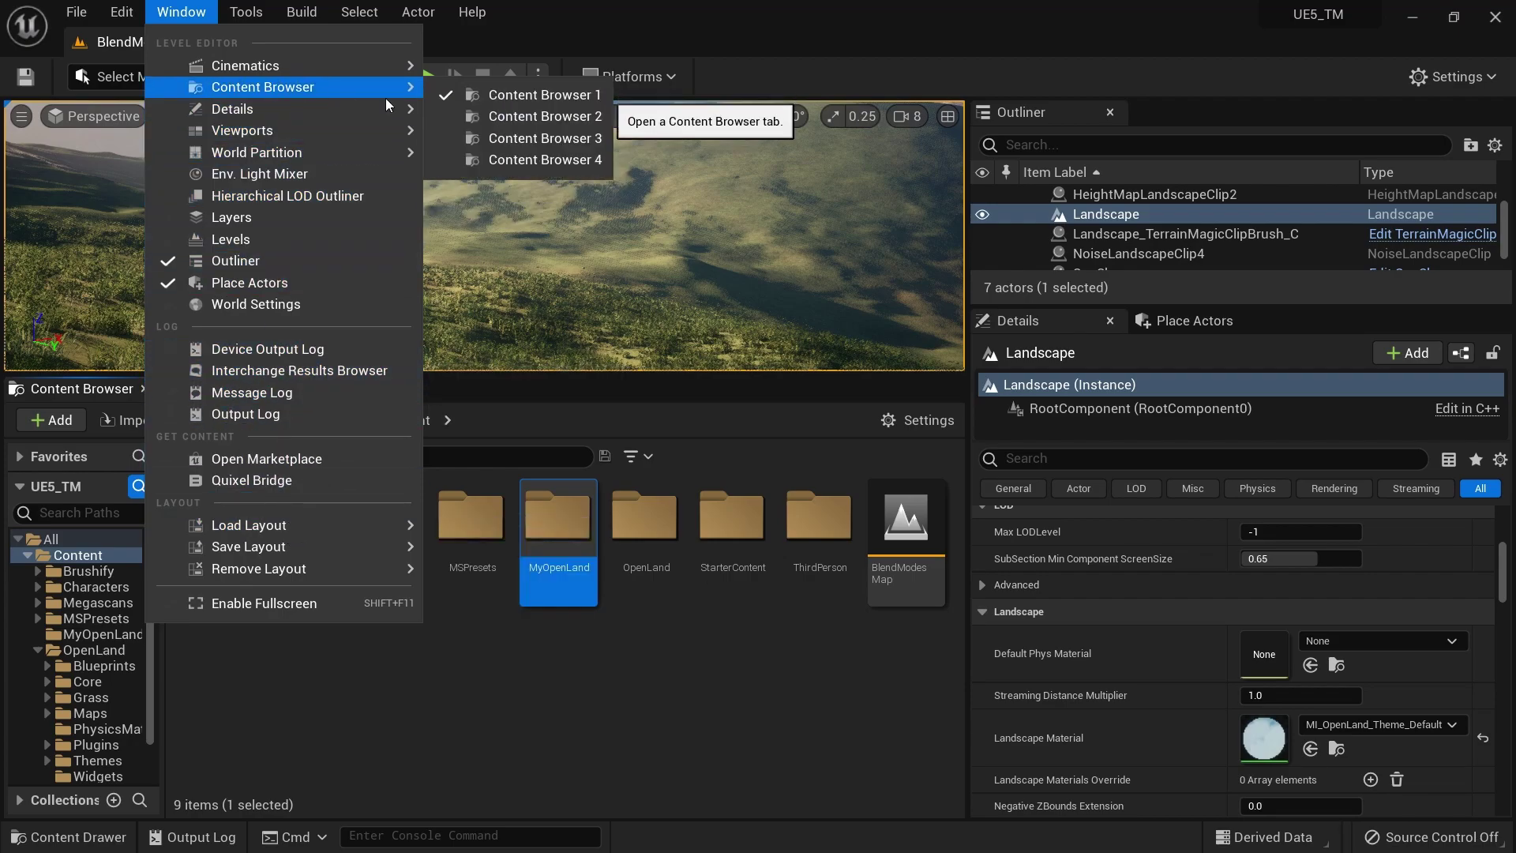
pyautogui.click(489, 116)
pyautogui.moveTo(385, 150); pyautogui.dragTo(1106, 332)
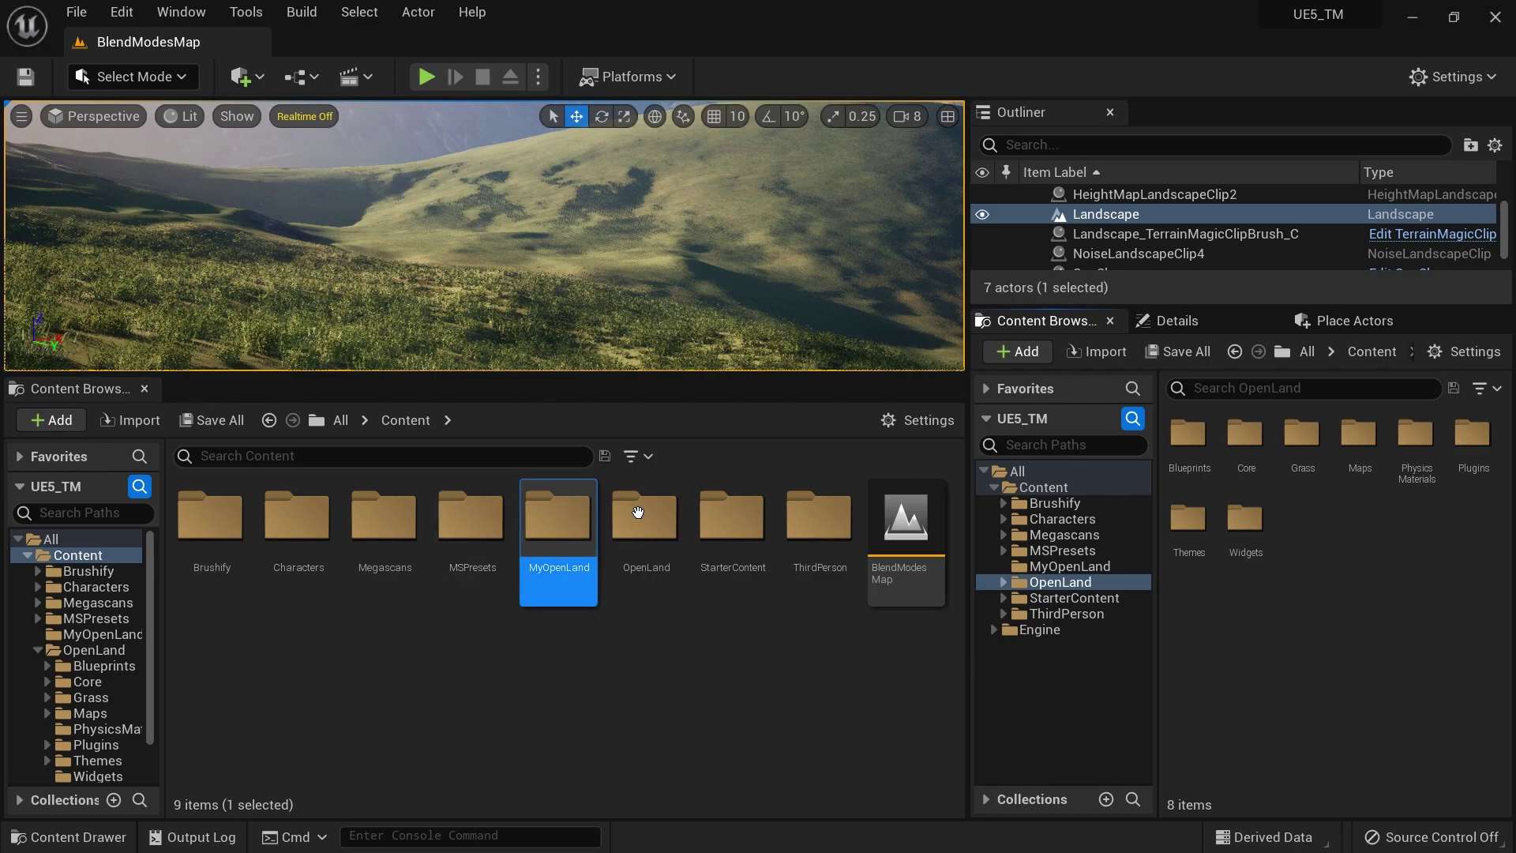
pyautogui.click(1037, 489)
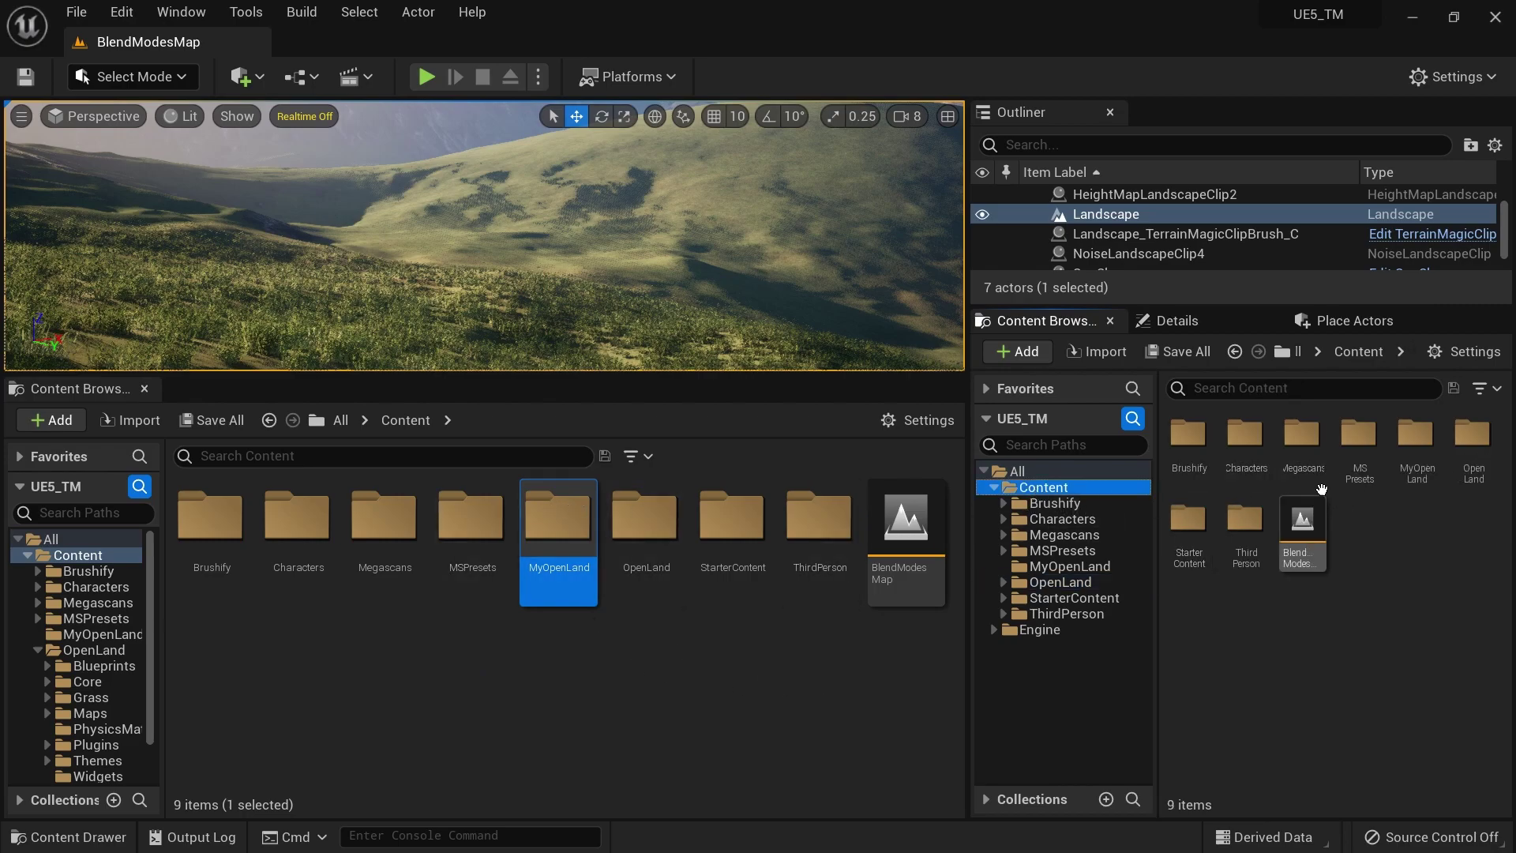
pyautogui.doubleClick(1417, 450)
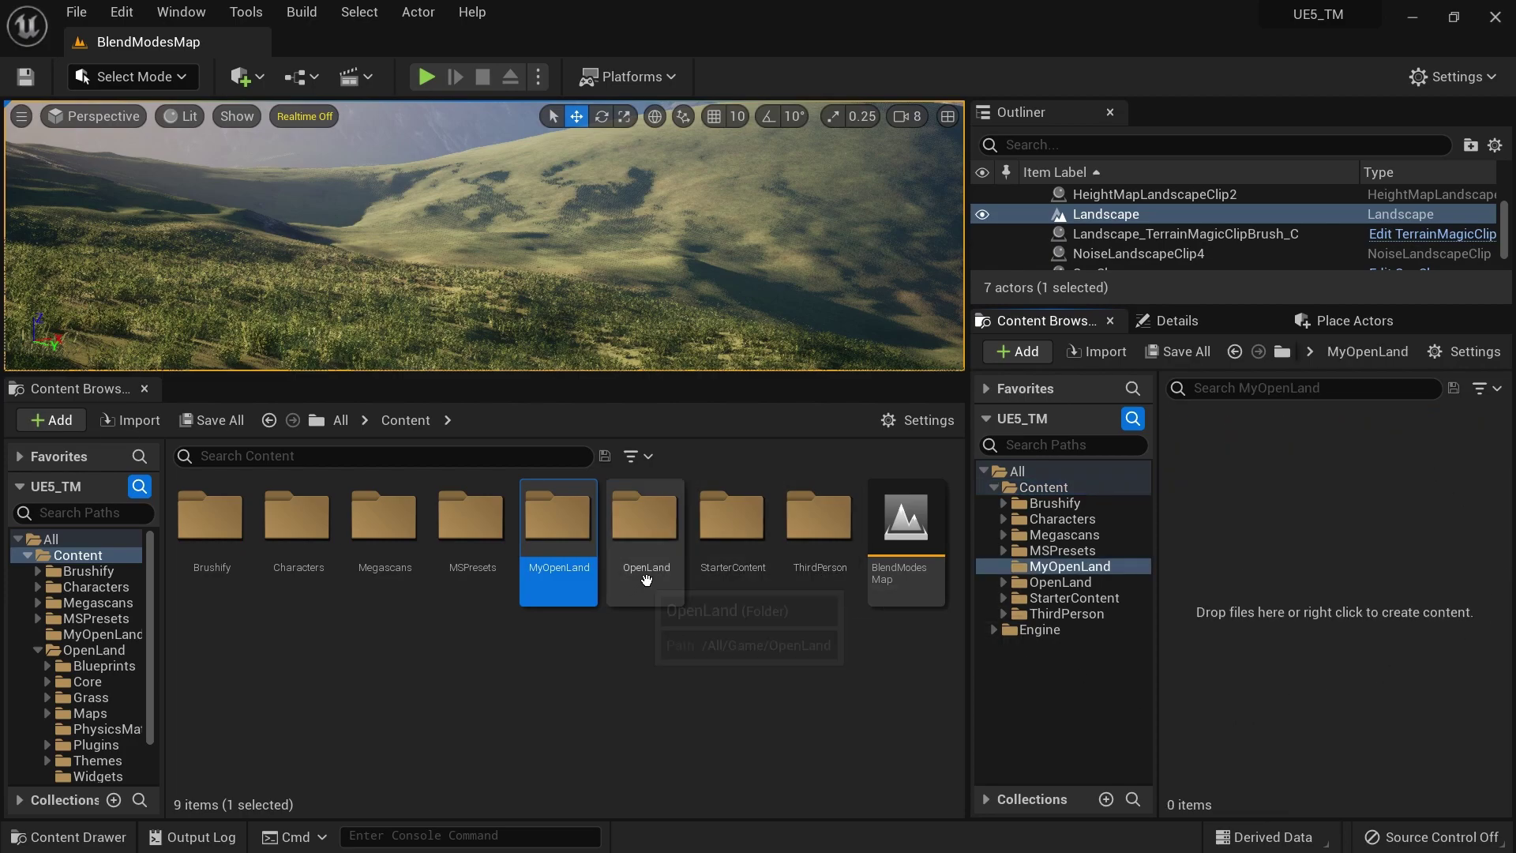
# Move the Grass folder from OpenLand into the MyOpenLand folder.
pyautogui.doubleClick(646, 553)
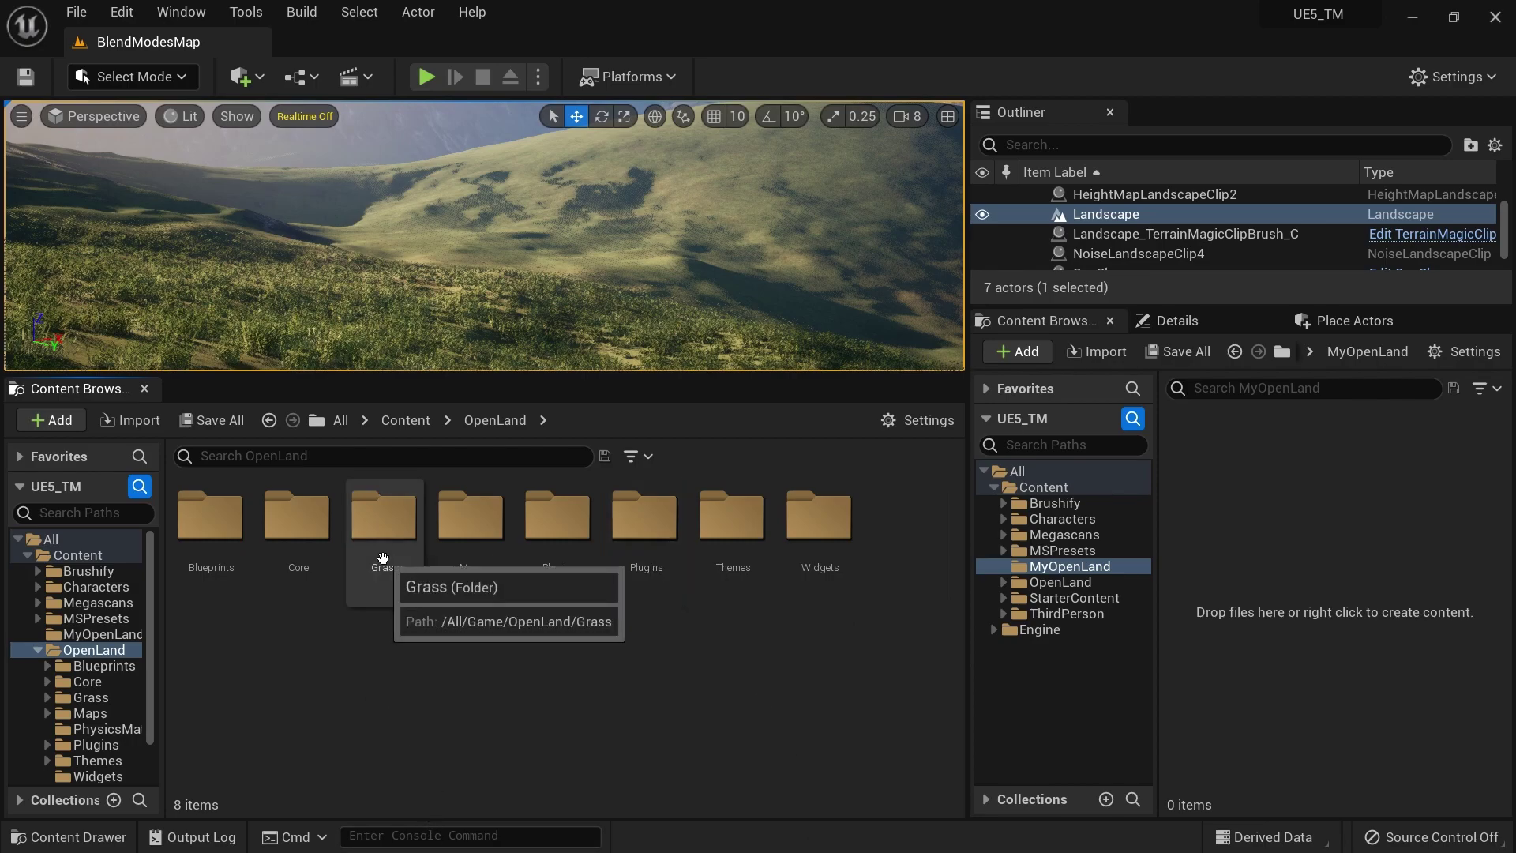
pyautogui.doubleClick(383, 521)
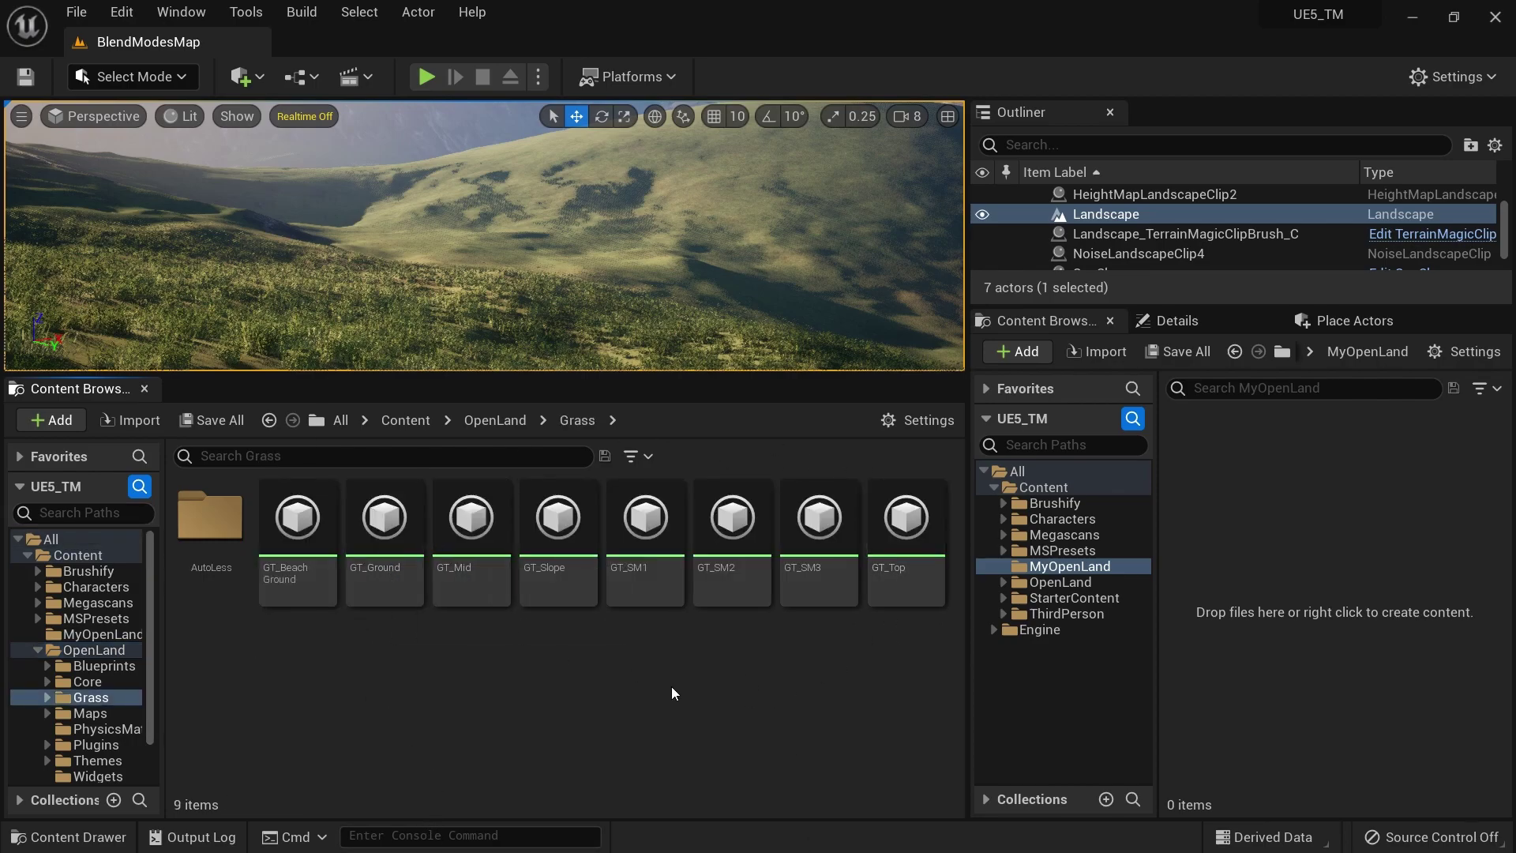
pyautogui.click(495, 420)
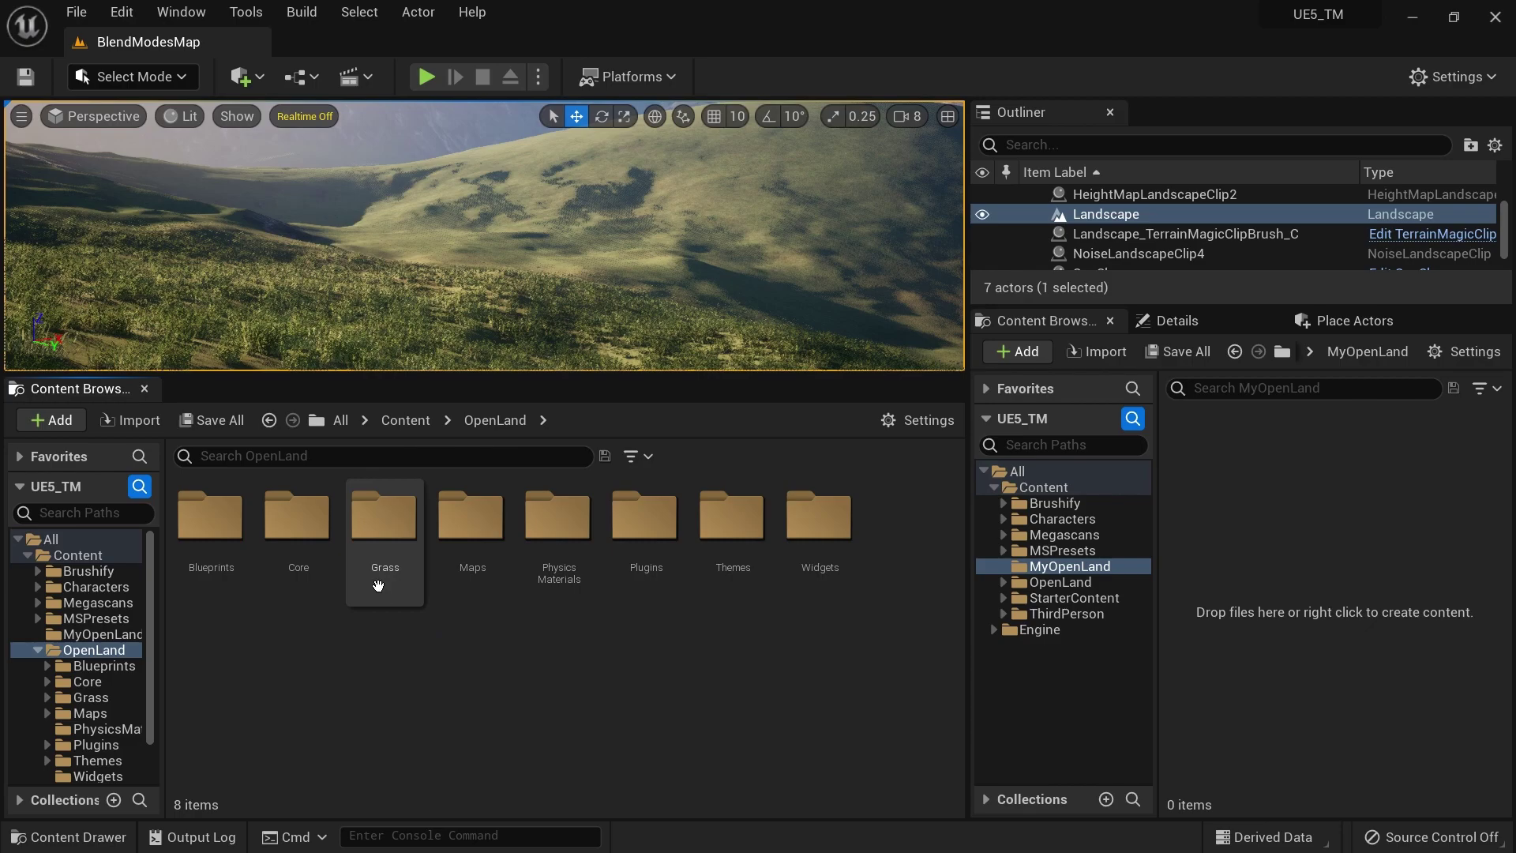
pyautogui.click(379, 582)
pyautogui.moveTo(371, 583); pyautogui.dragTo(1345, 480)
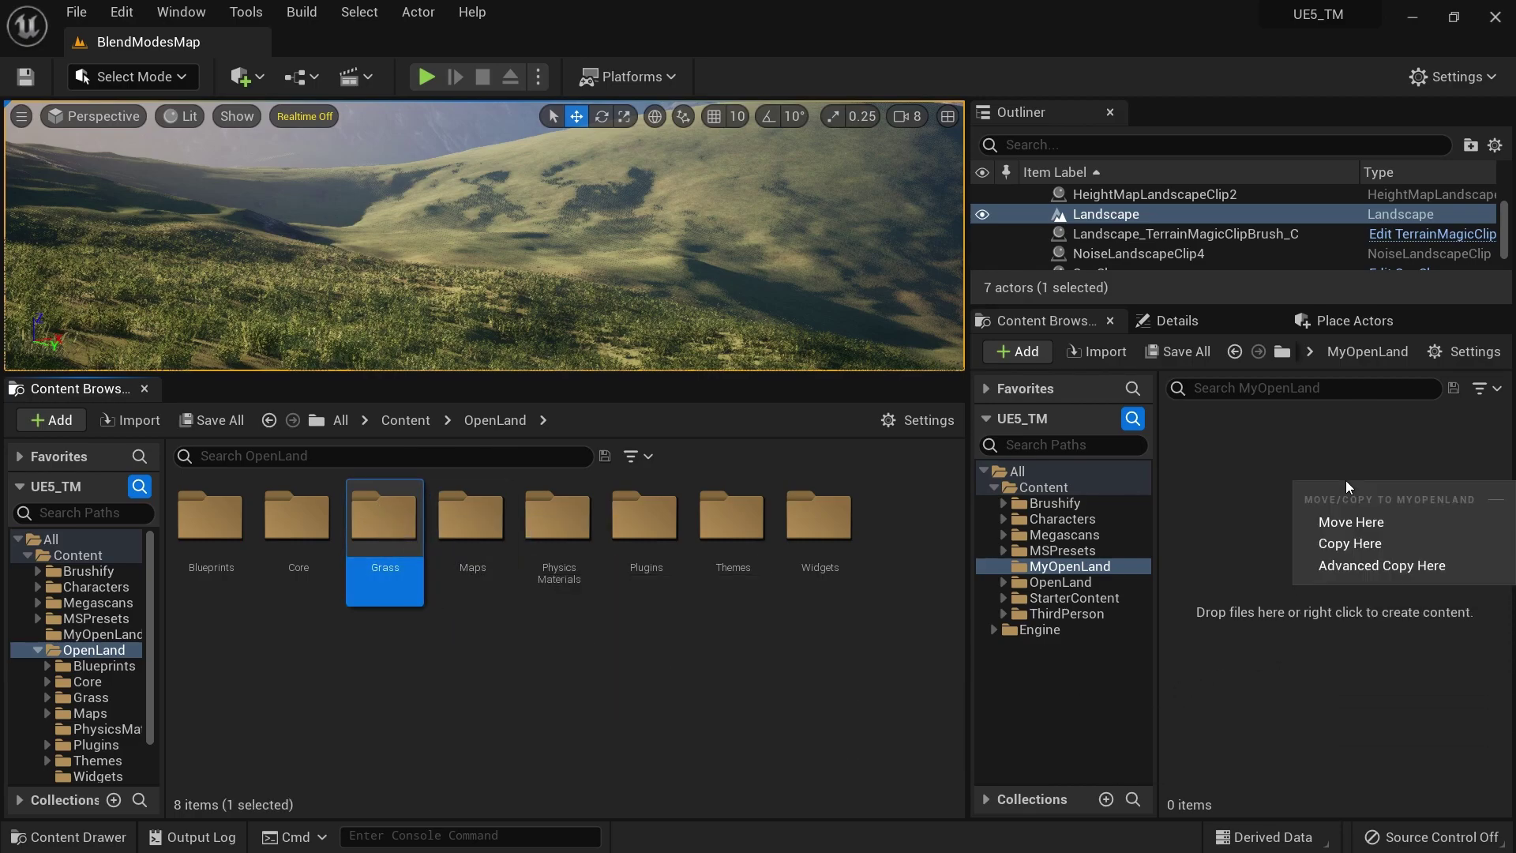
pyautogui.click(1347, 522)
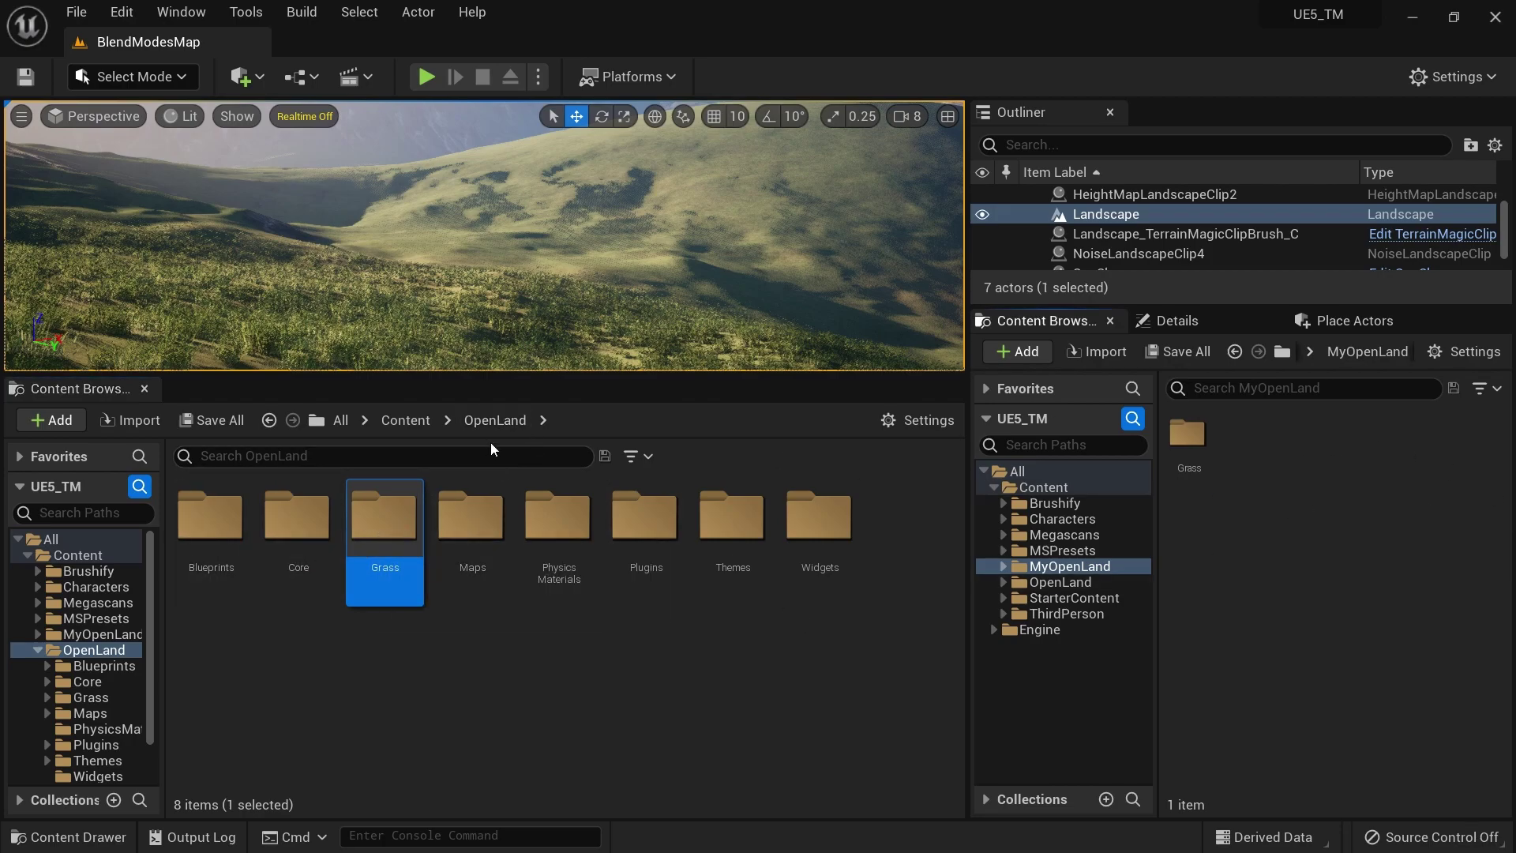
# Check the contents of the original OpenLand Grass folder, including AutoLess, against the Grass folder in MyOpenLand.
pyautogui.doubleClick(398, 517)
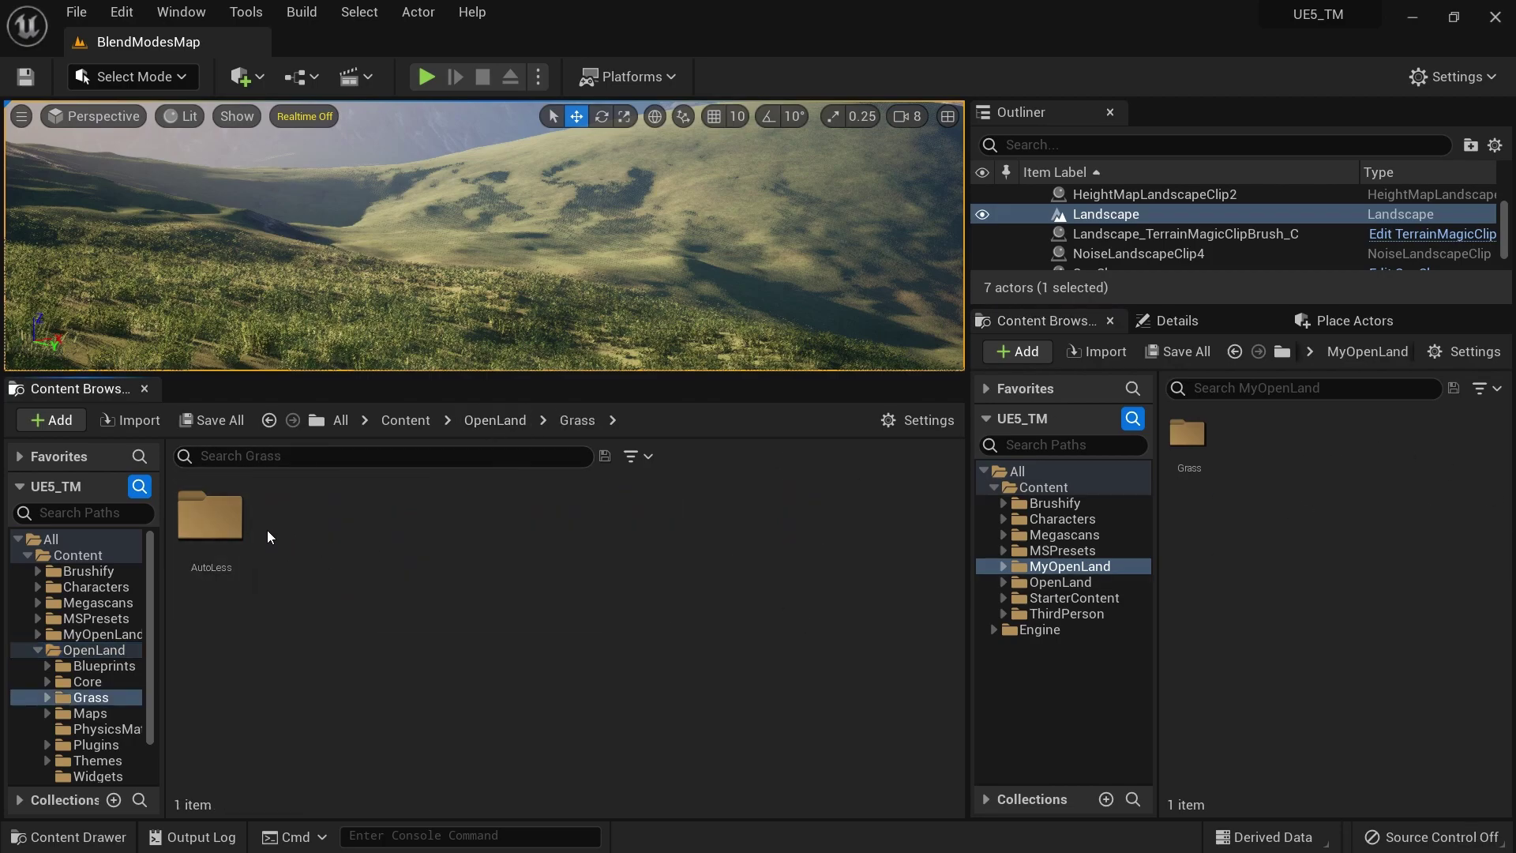
pyautogui.doubleClick(204, 525)
pyautogui.doubleClick(1189, 438)
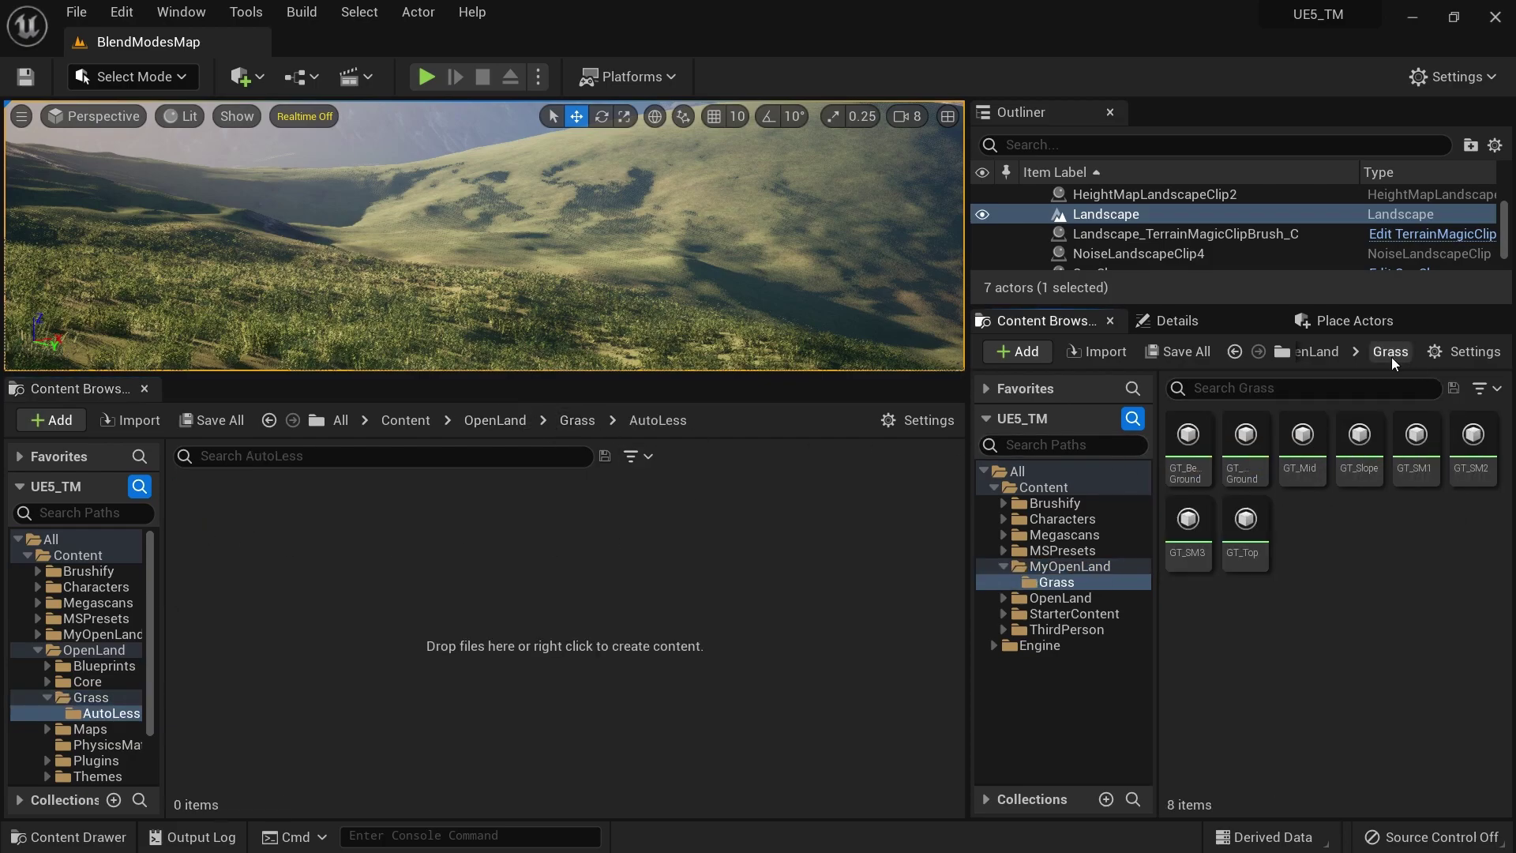
pyautogui.click(1335, 355)
pyautogui.doubleClick(1188, 438)
pyautogui.click(577, 420)
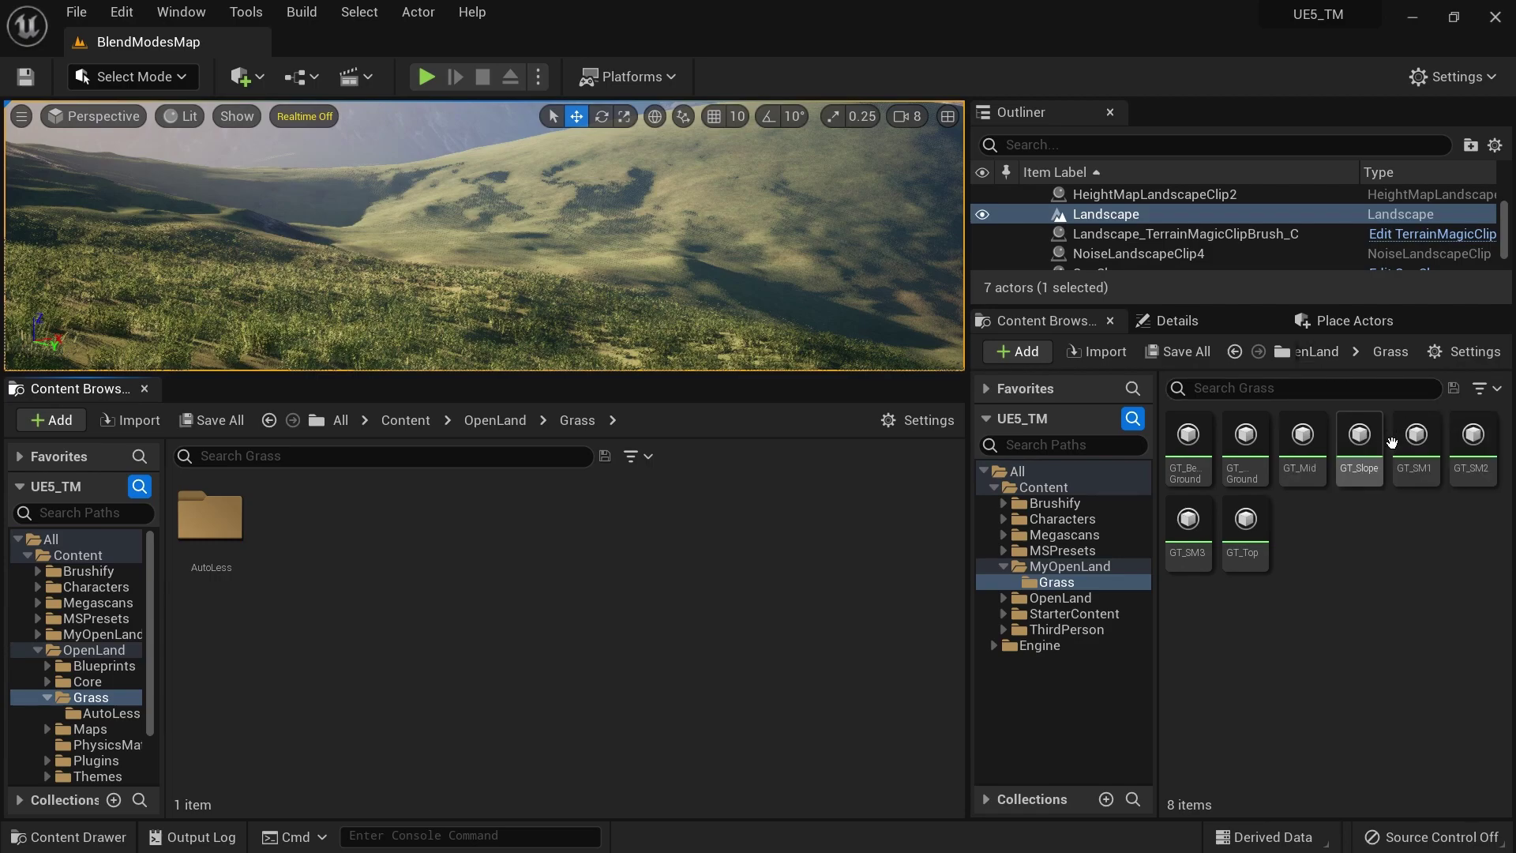
pyautogui.click(1331, 357)
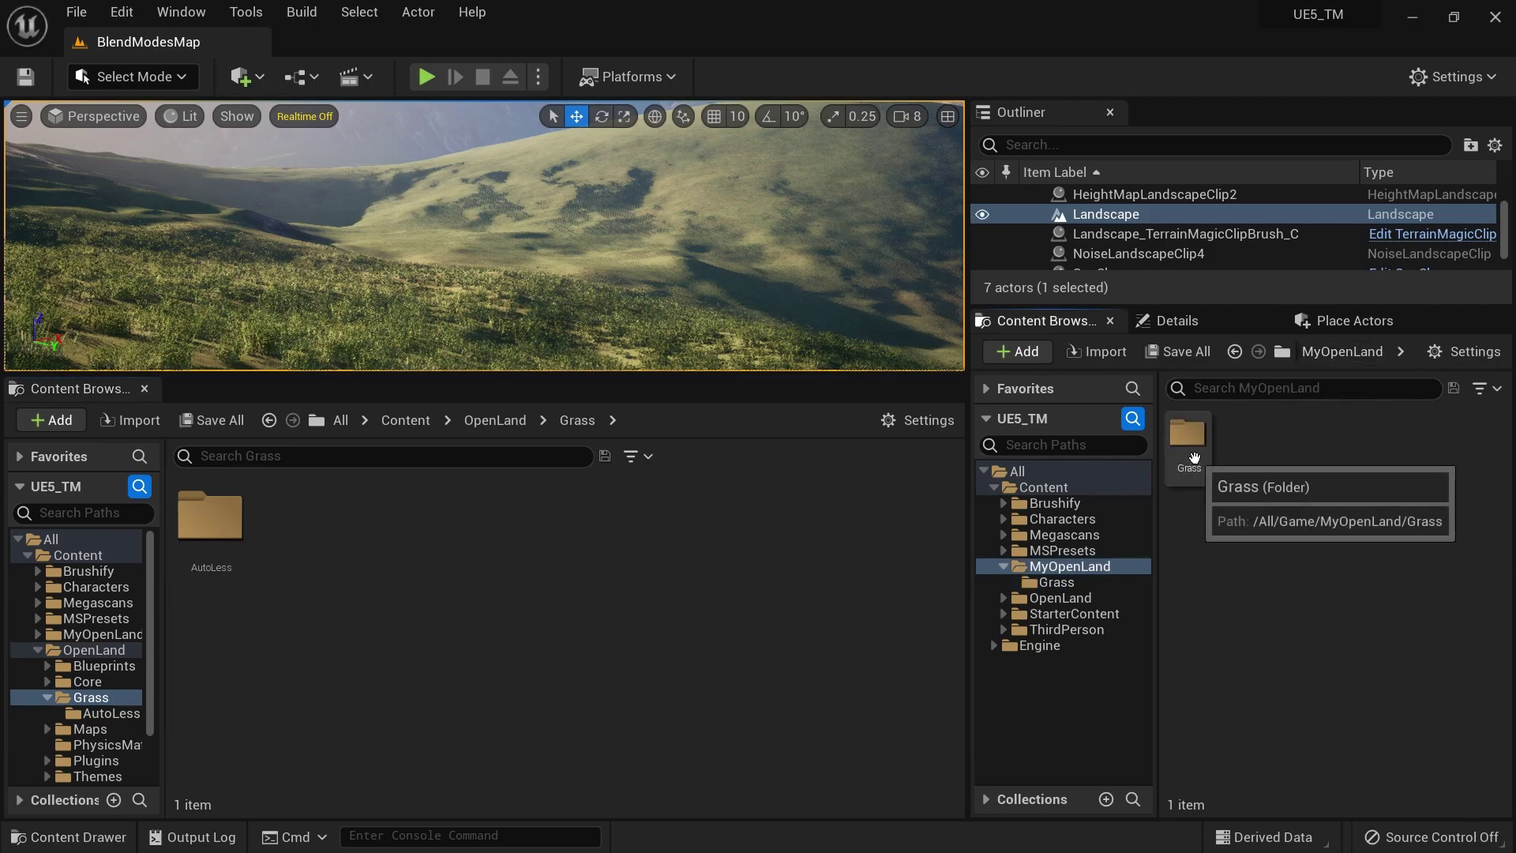
pyautogui.click(475, 419)
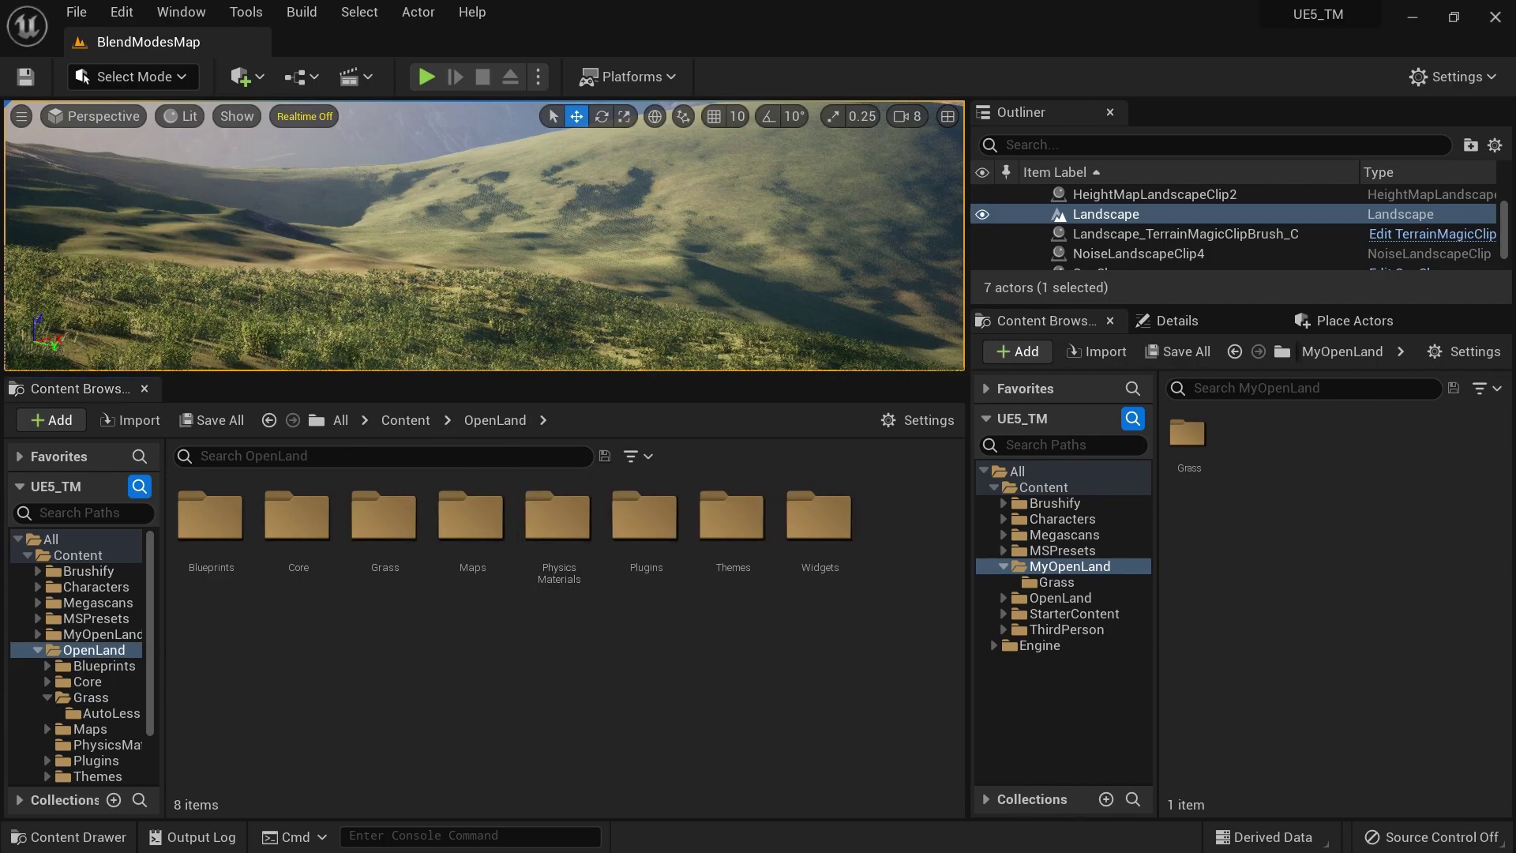
# Play-test the level in the viewport to check the grass, and stop the session.
pyautogui.scroll(3, 446, 260)
pyautogui.hotkey('alt', 'p')
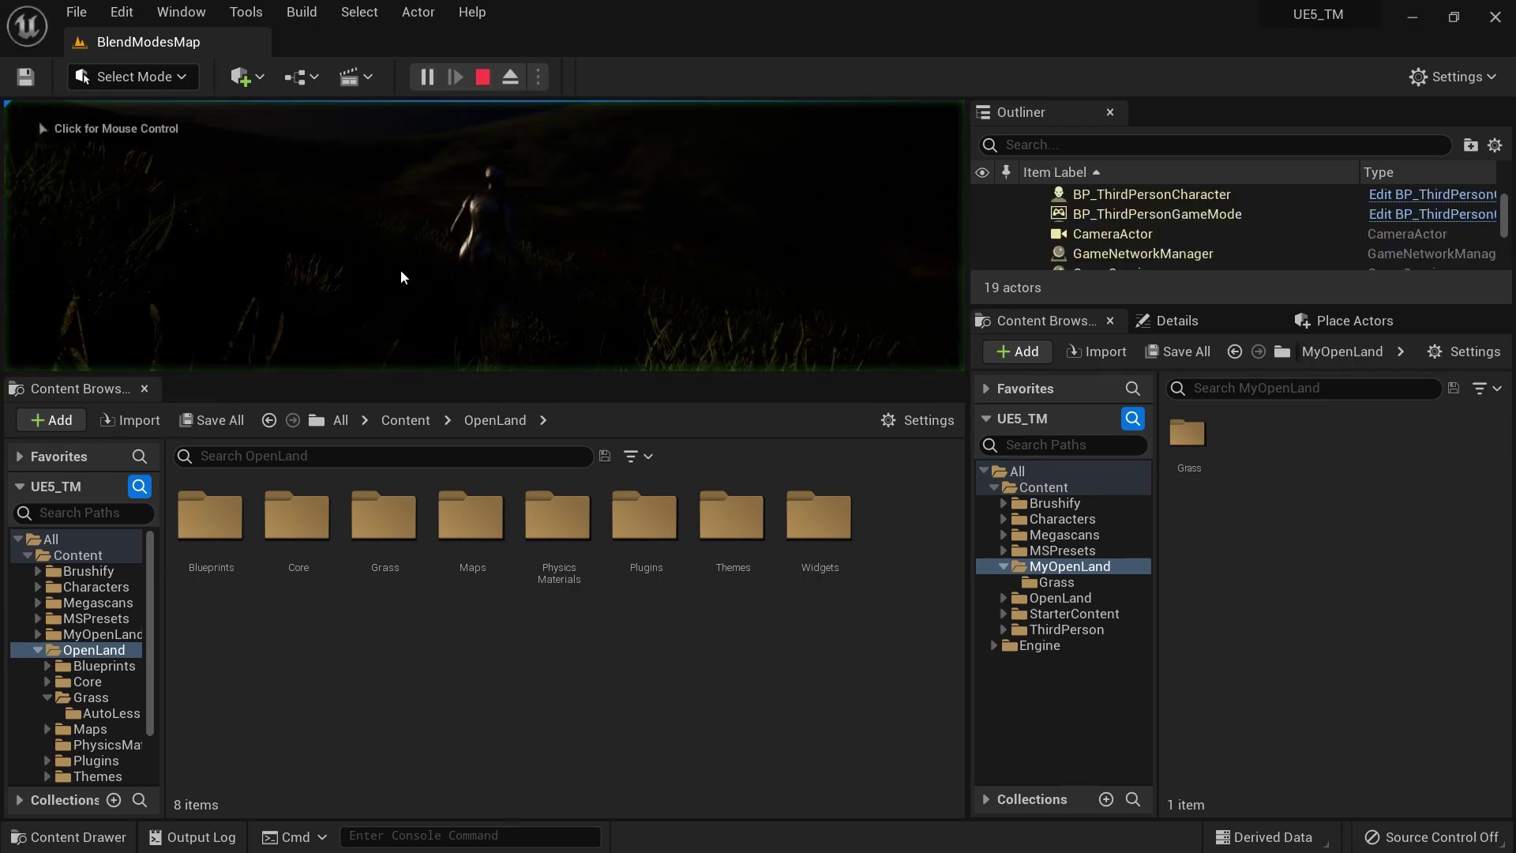
pyautogui.click(447, 257)
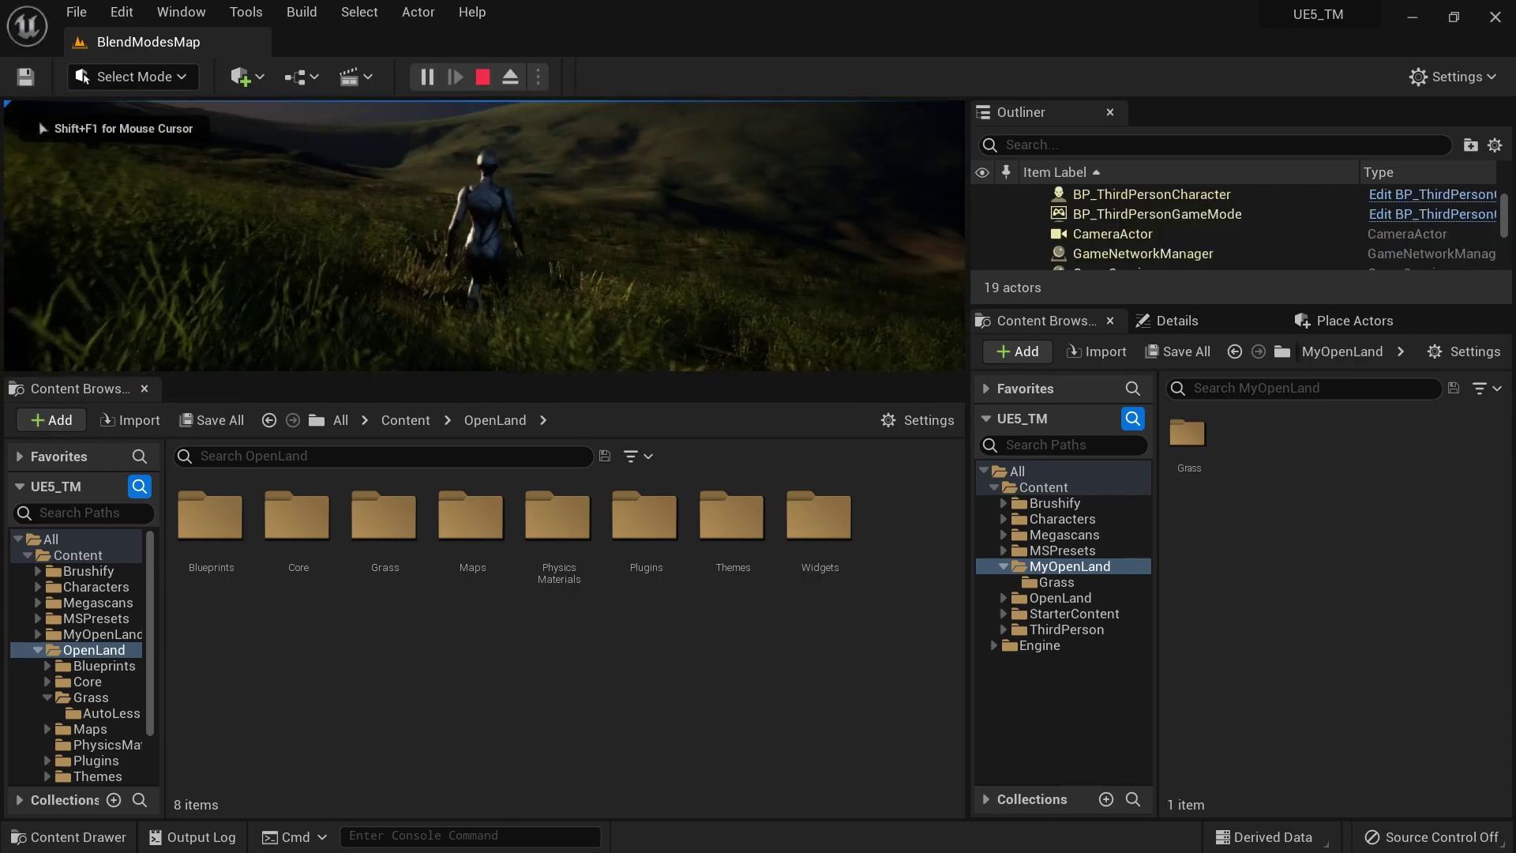
pyautogui.press('Escape')
# Save the level and project changes, and enlarge the viewport above the Content Browser.
pyautogui.hotkey('ctrl', 's')
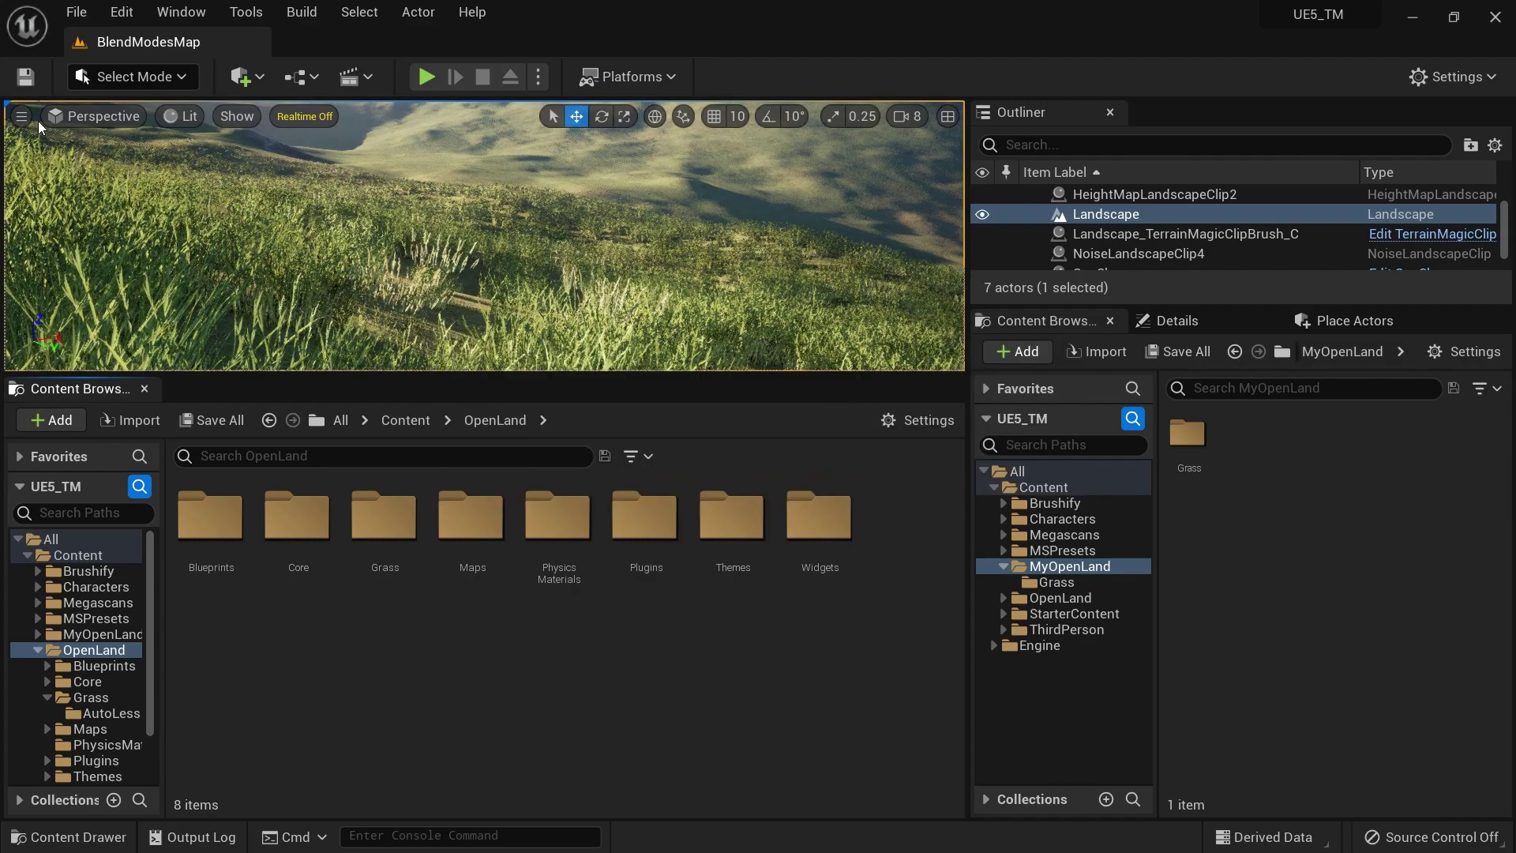
pyautogui.click(73, 12)
pyautogui.click(127, 242)
pyautogui.moveTo(560, 372); pyautogui.dragTo(562, 455)
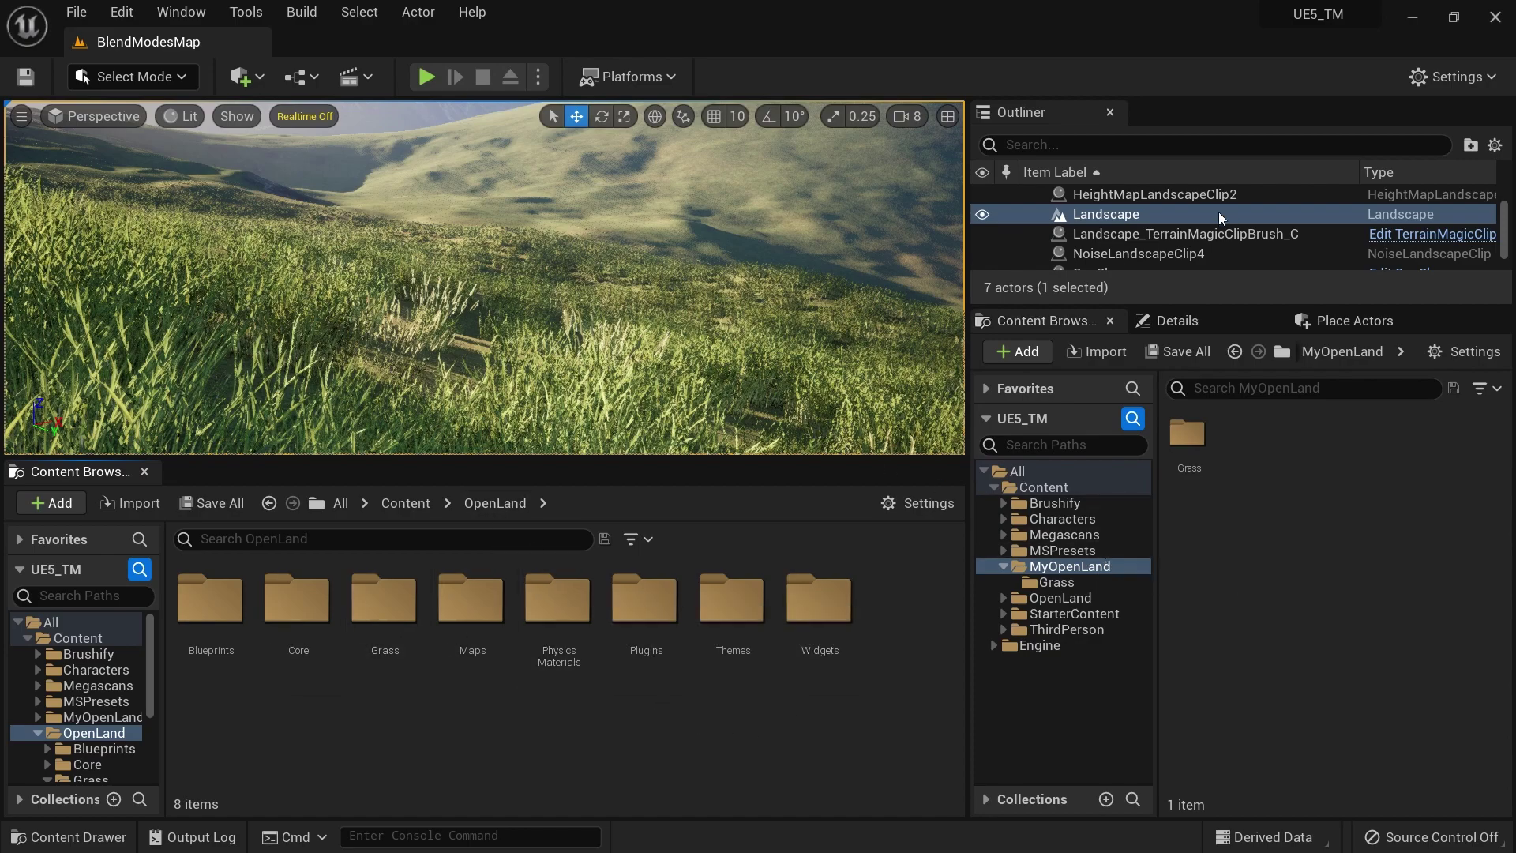
# Open the Landscape actor's material instance MI_OpenLand_Theme_Default and browse to its parent material, M_OpenLand.
pyautogui.scroll(-1, 1219, 212)
pyautogui.click(1193, 323)
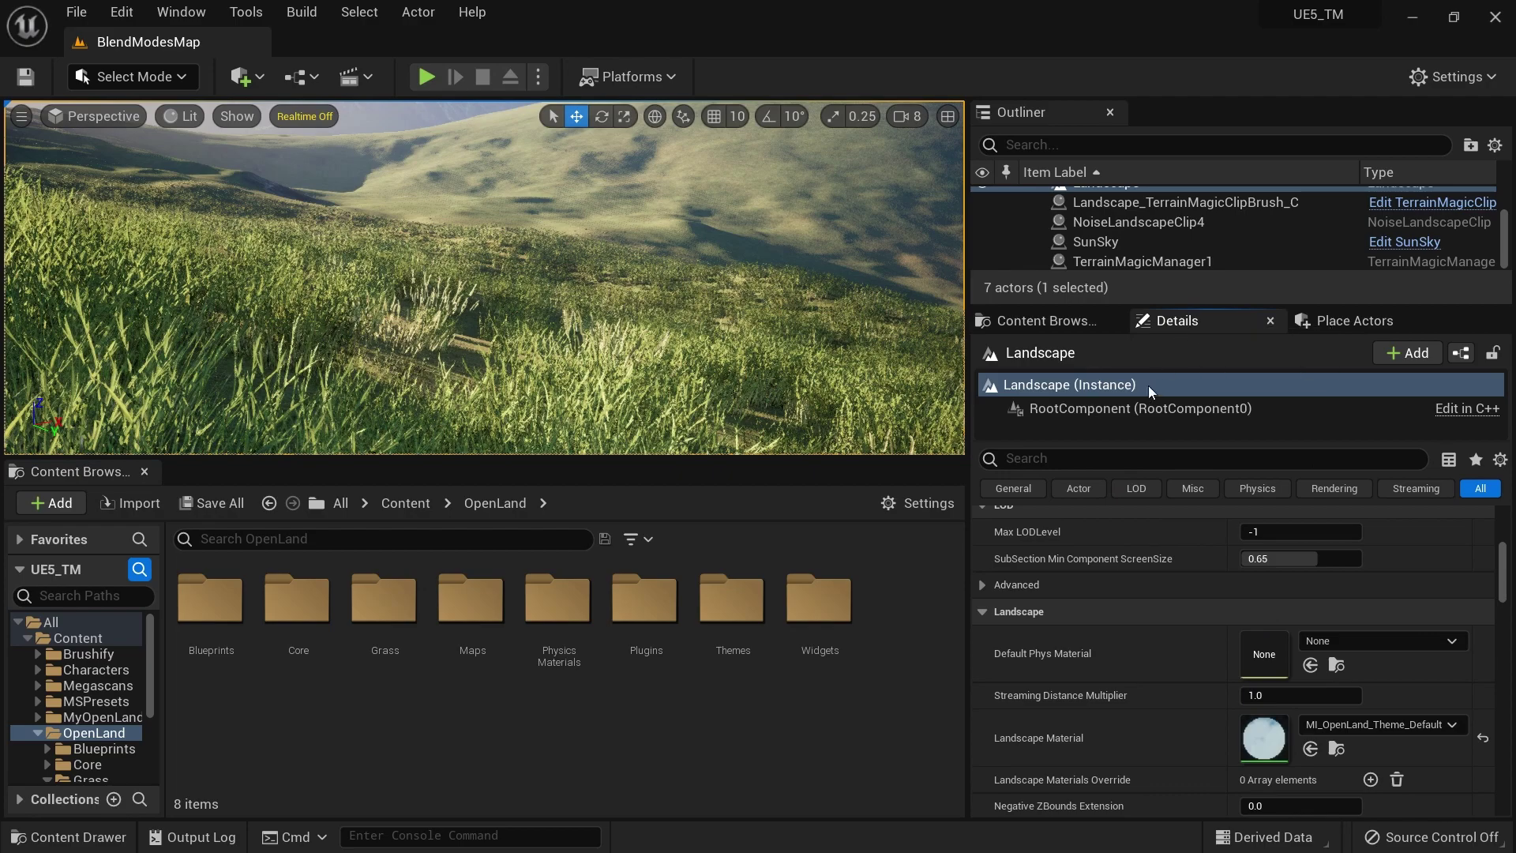
pyautogui.scroll(1, 1129, 257)
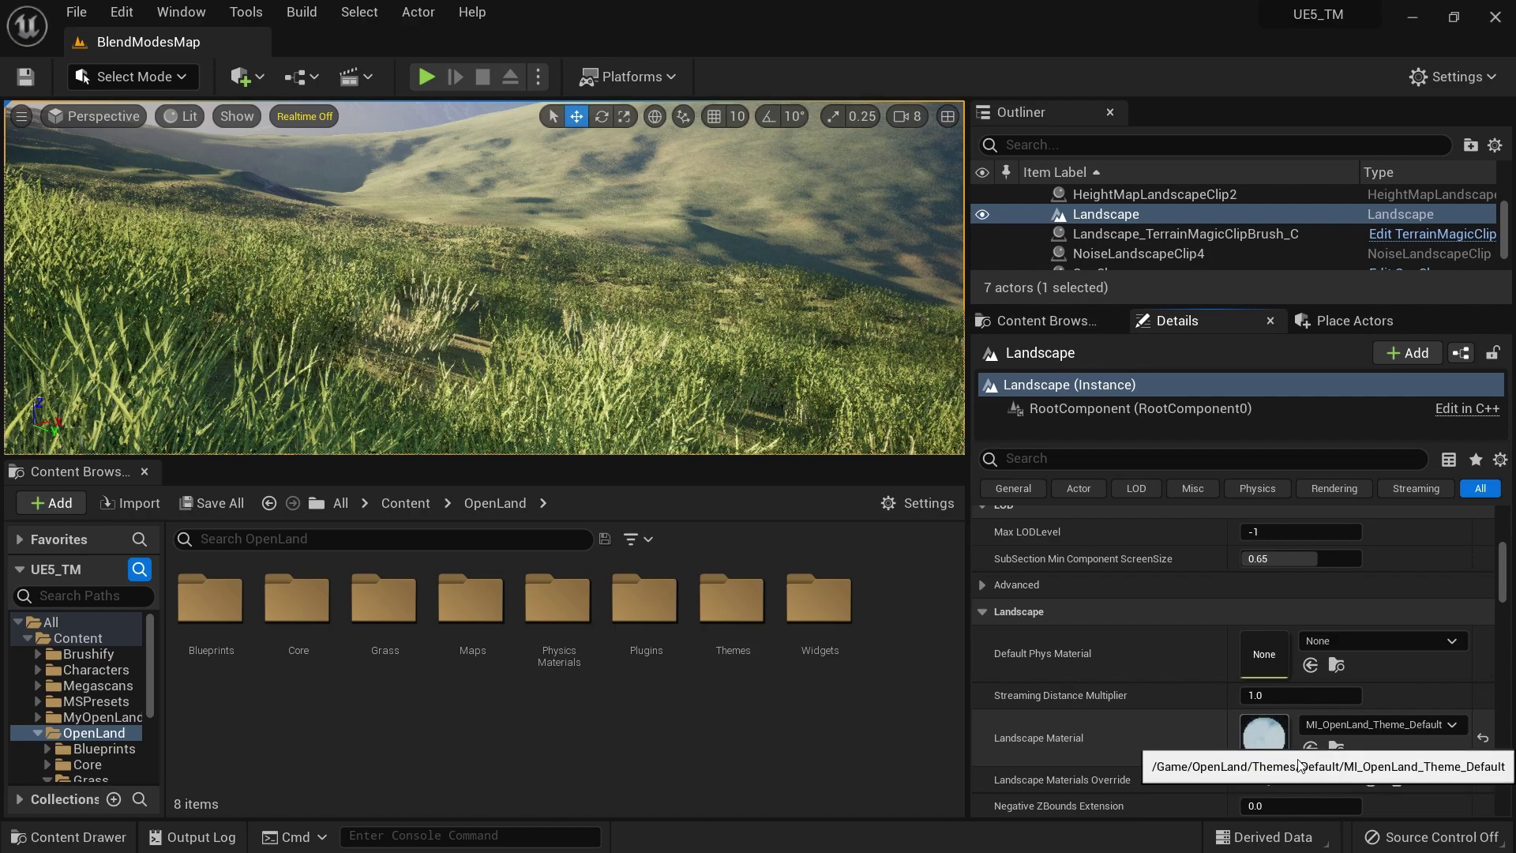
pyautogui.doubleClick(1270, 742)
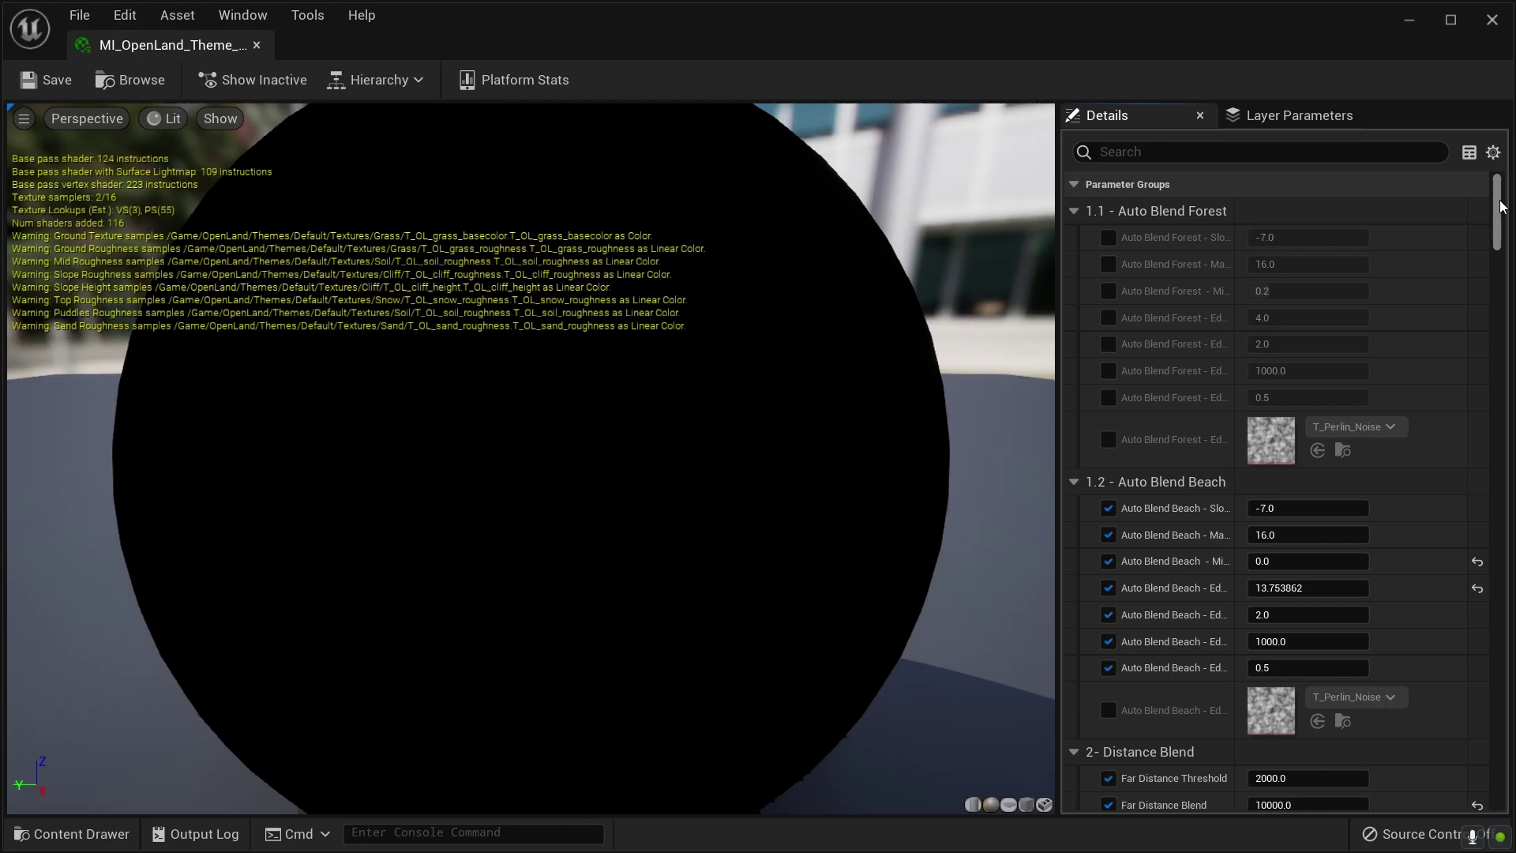
pyautogui.moveTo(1497, 207); pyautogui.dragTo(1498, 768)
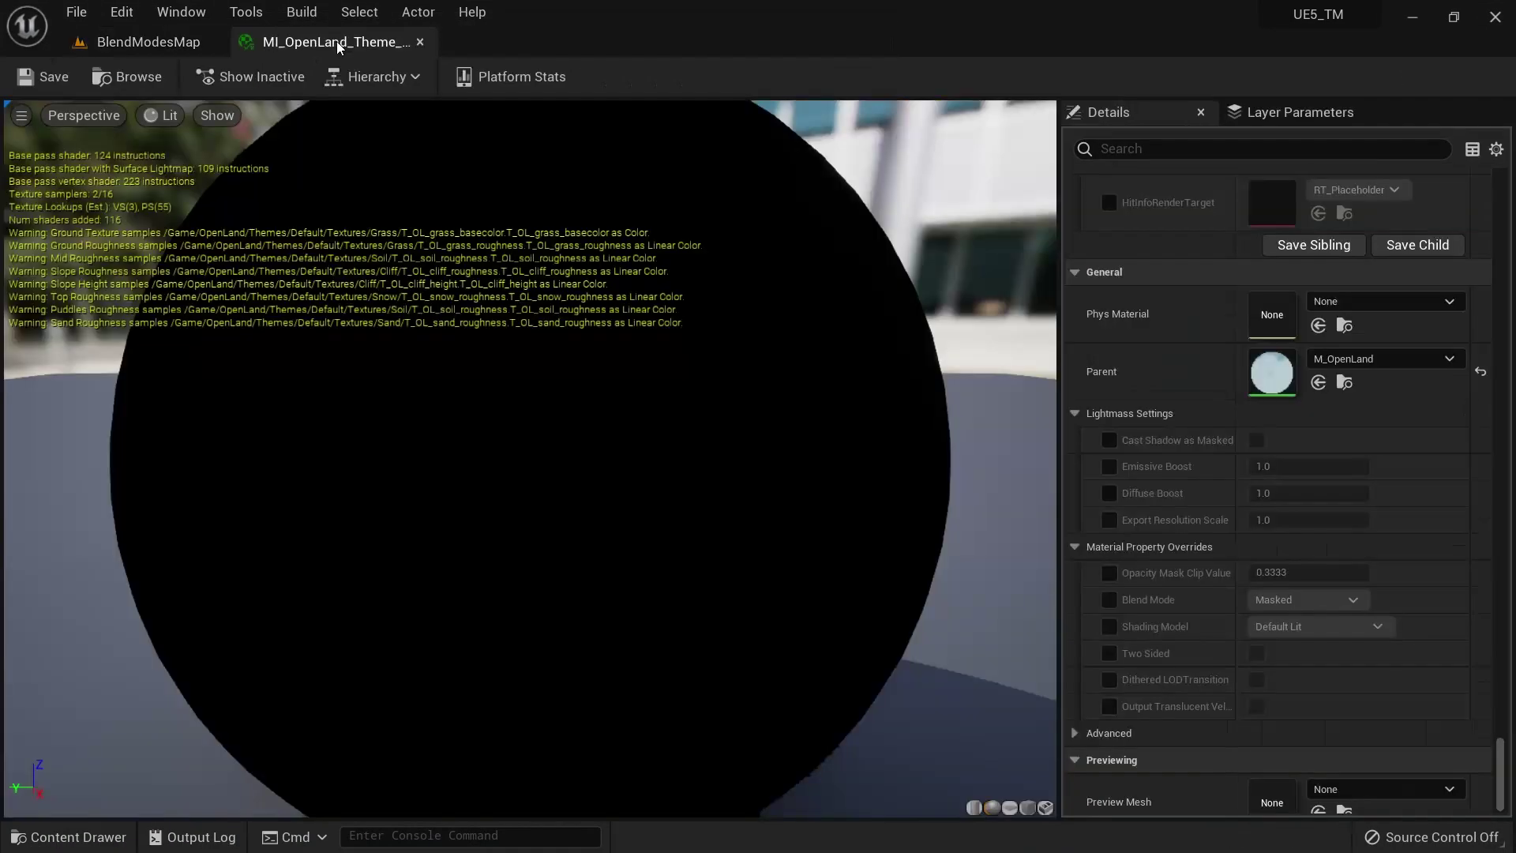
# Duplicate the M_OpenLand material as M_MyOpenLand and move the copy into the MyOpenLand folder.
pyautogui.click(150, 41)
pyautogui.scroll(-2, 719, 645)
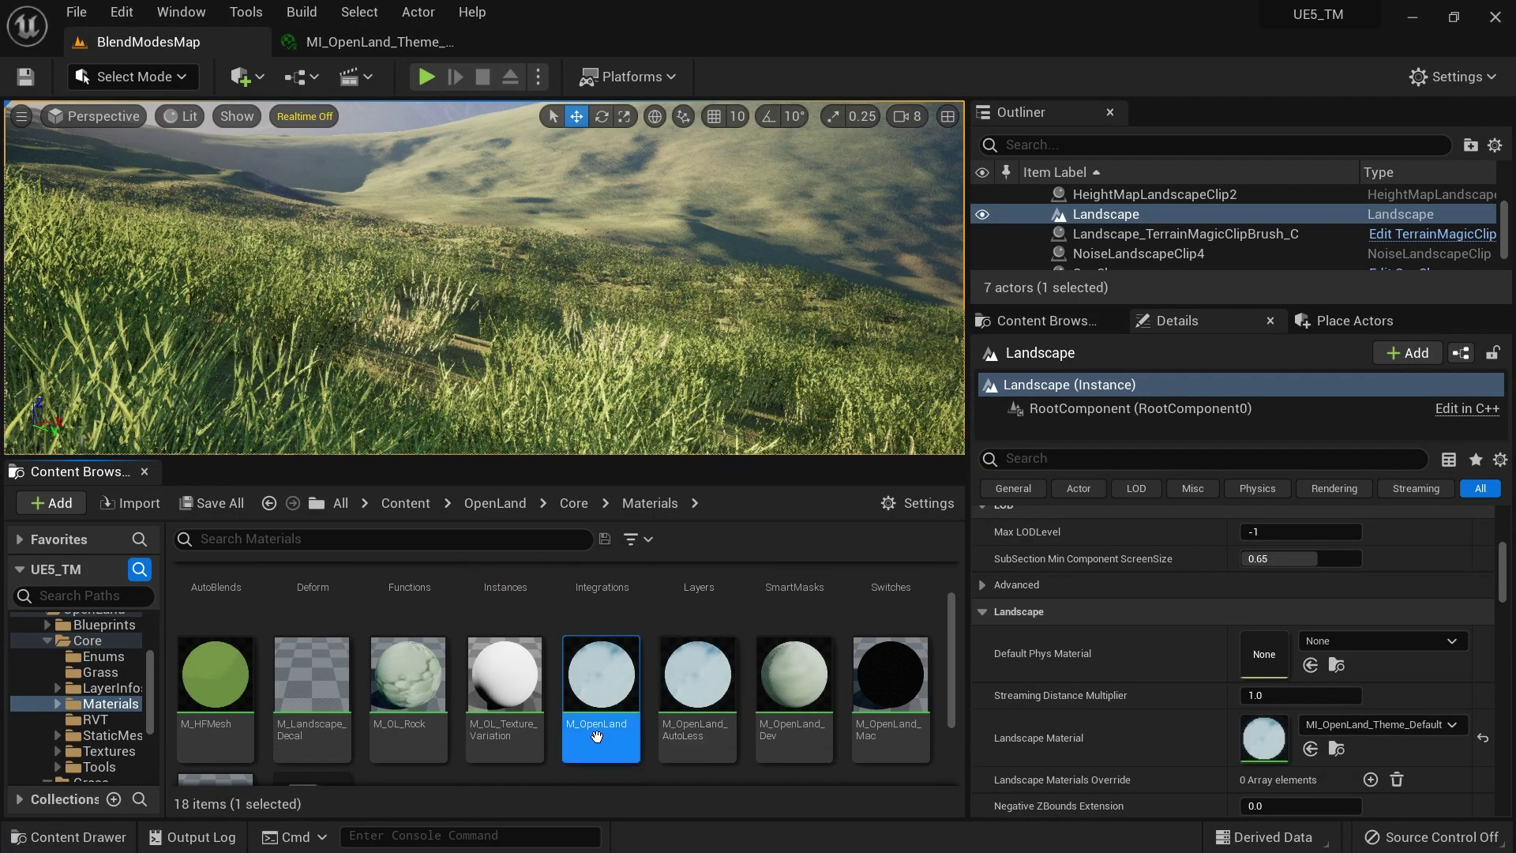
pyautogui.rightClick(594, 693)
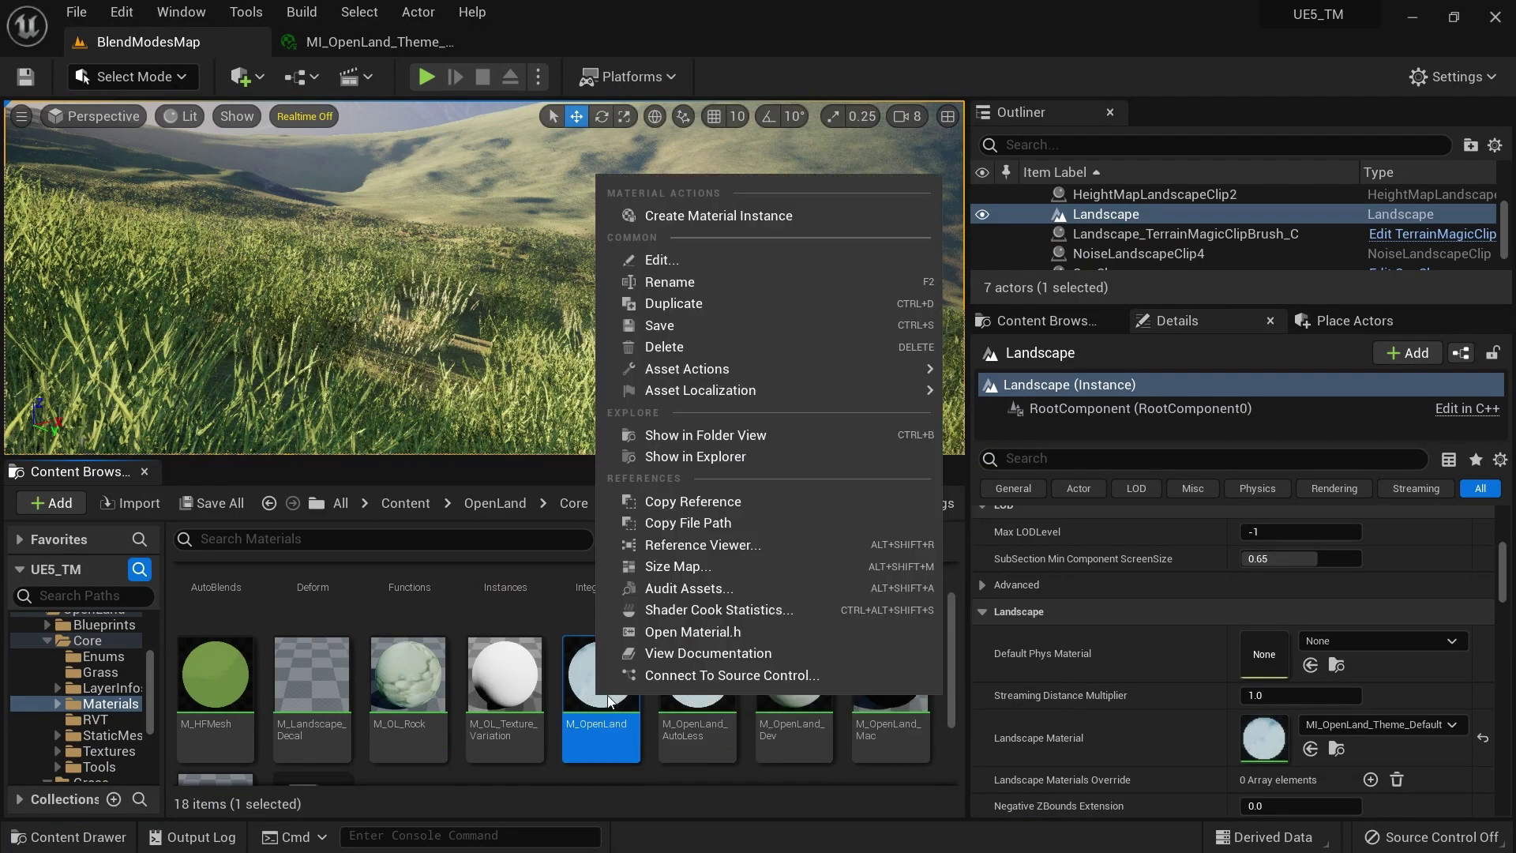
pyautogui.click(665, 308)
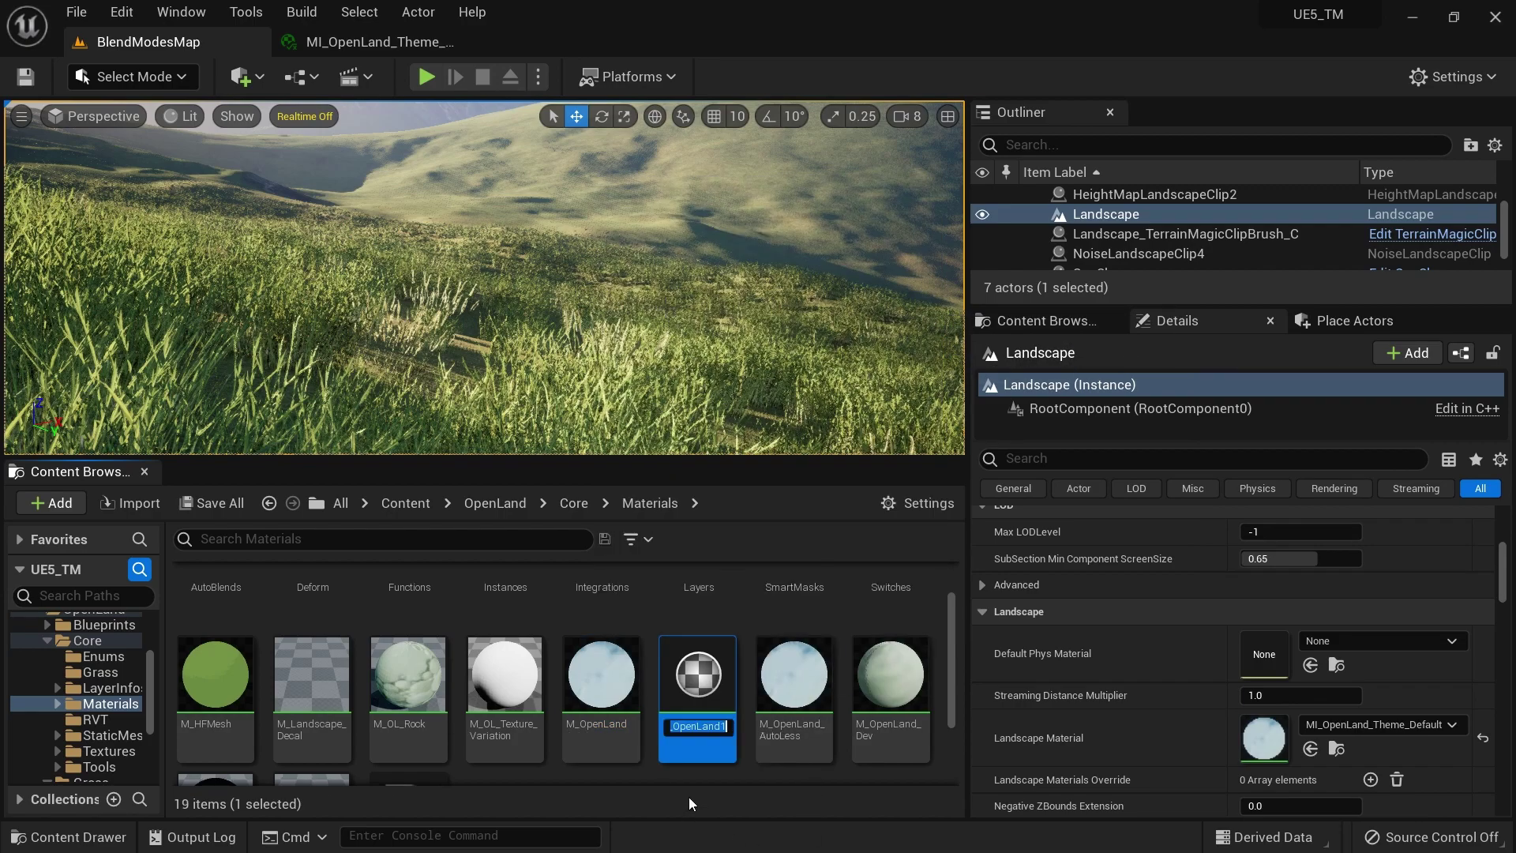
pyautogui.write('M_')
pyautogui.press('BackSpace')
pyautogui.write('yOpenLand')
pyautogui.press('Return')
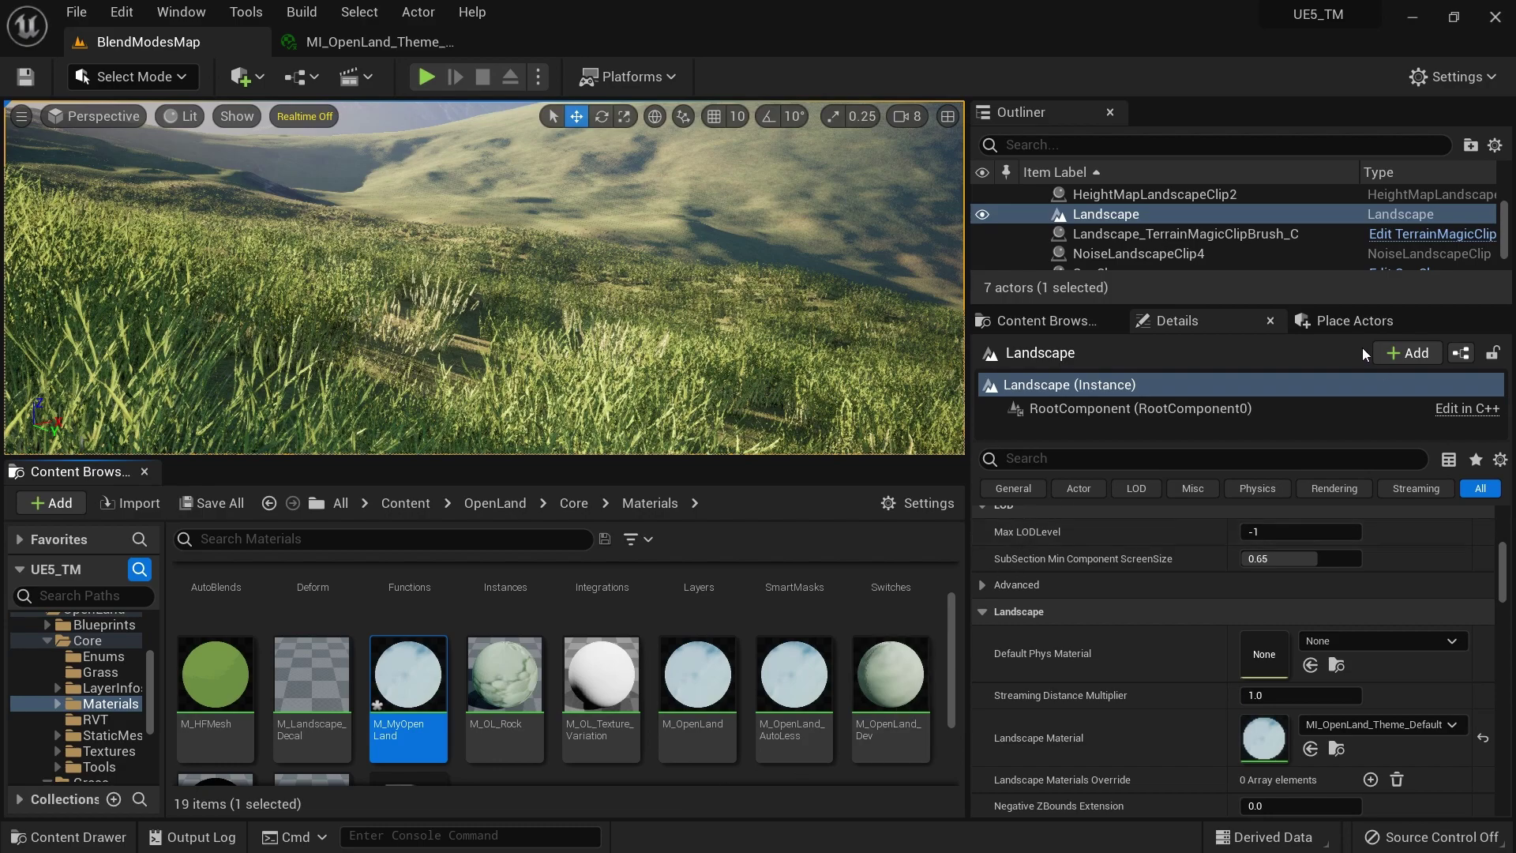
pyautogui.click(1050, 321)
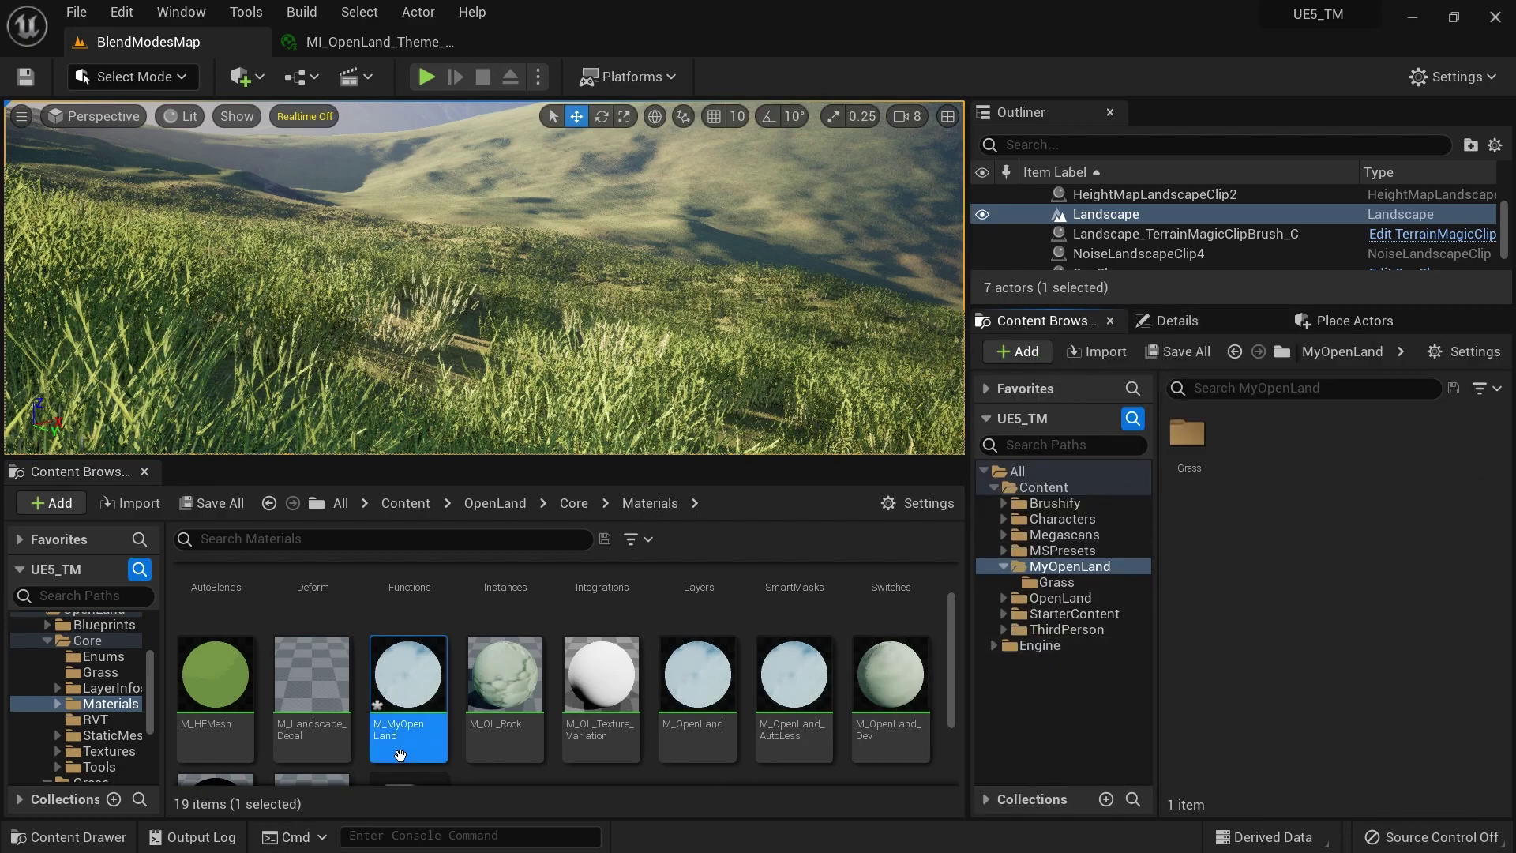
pyautogui.moveTo(408, 679); pyautogui.dragTo(1342, 471)
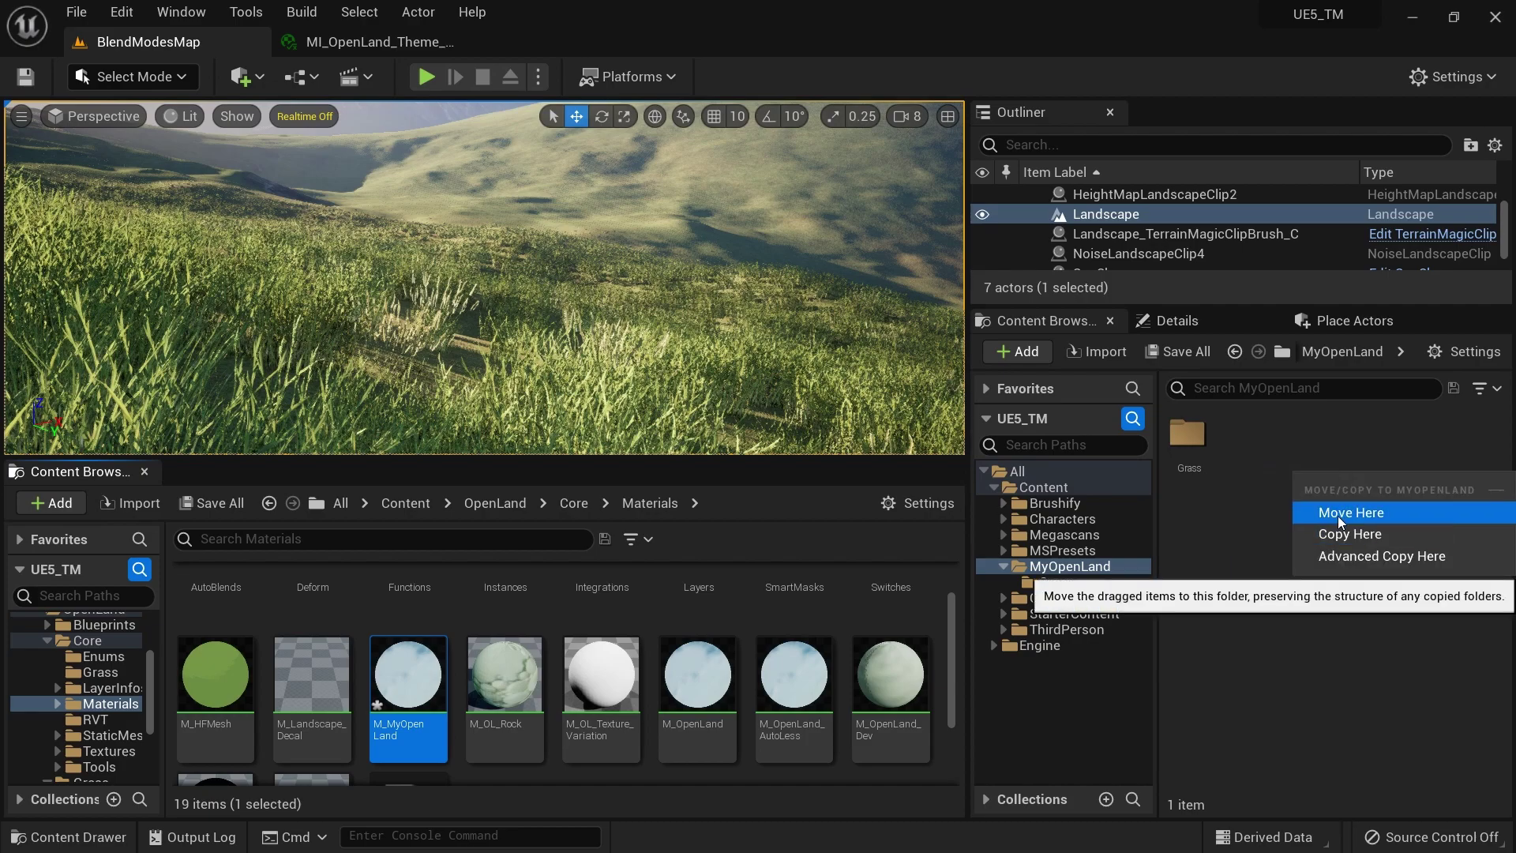
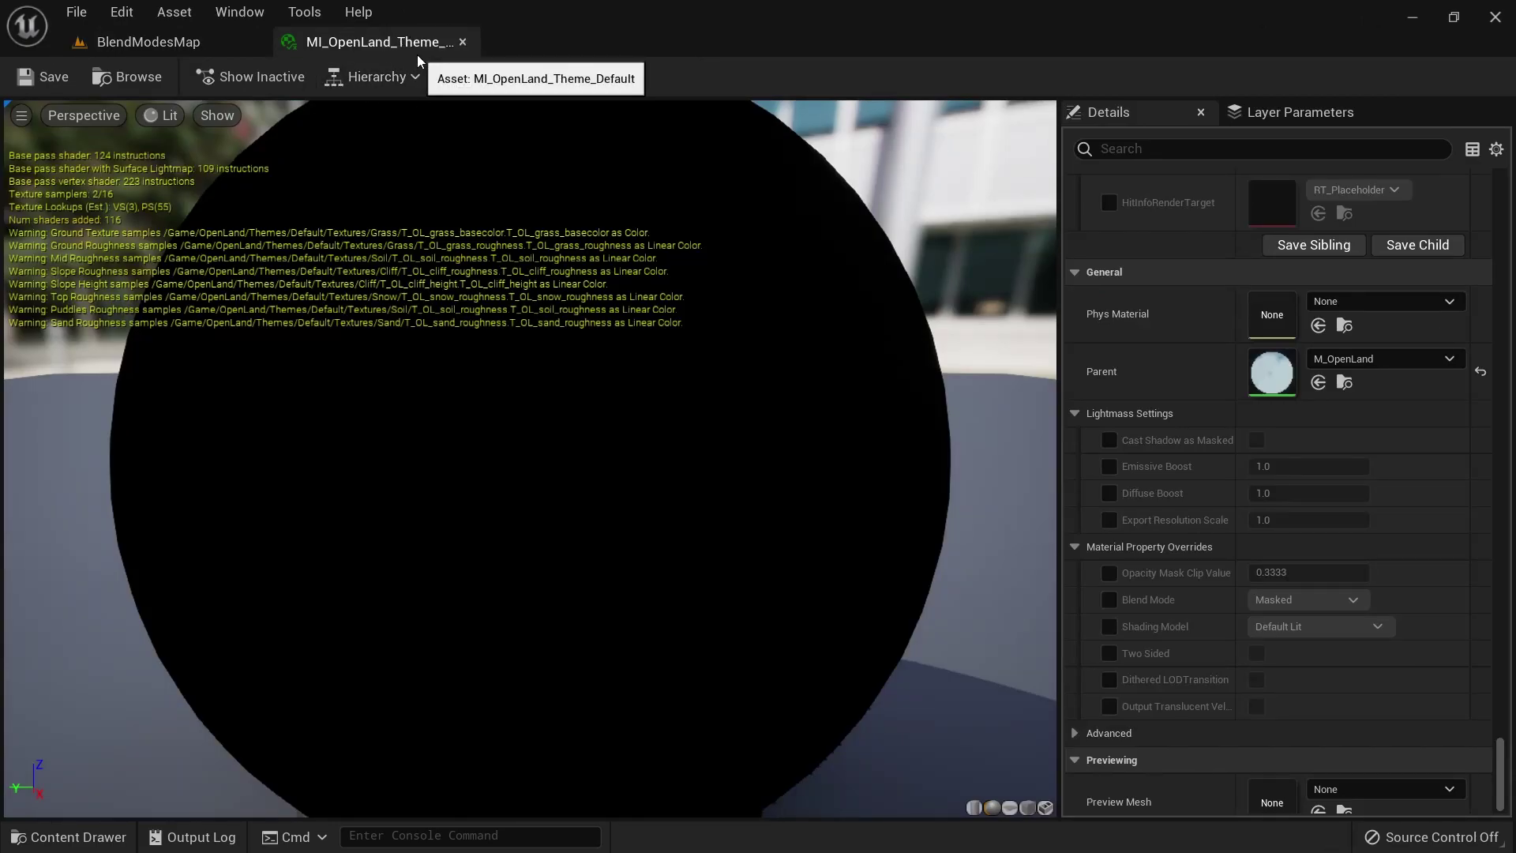
# Locate MI_OpenLand_Theme_Default in the Themes/Default folder and duplicate it as MI_MyOpenLand.
pyautogui.click(135, 79)
pyautogui.scroll(-2, 827, 711)
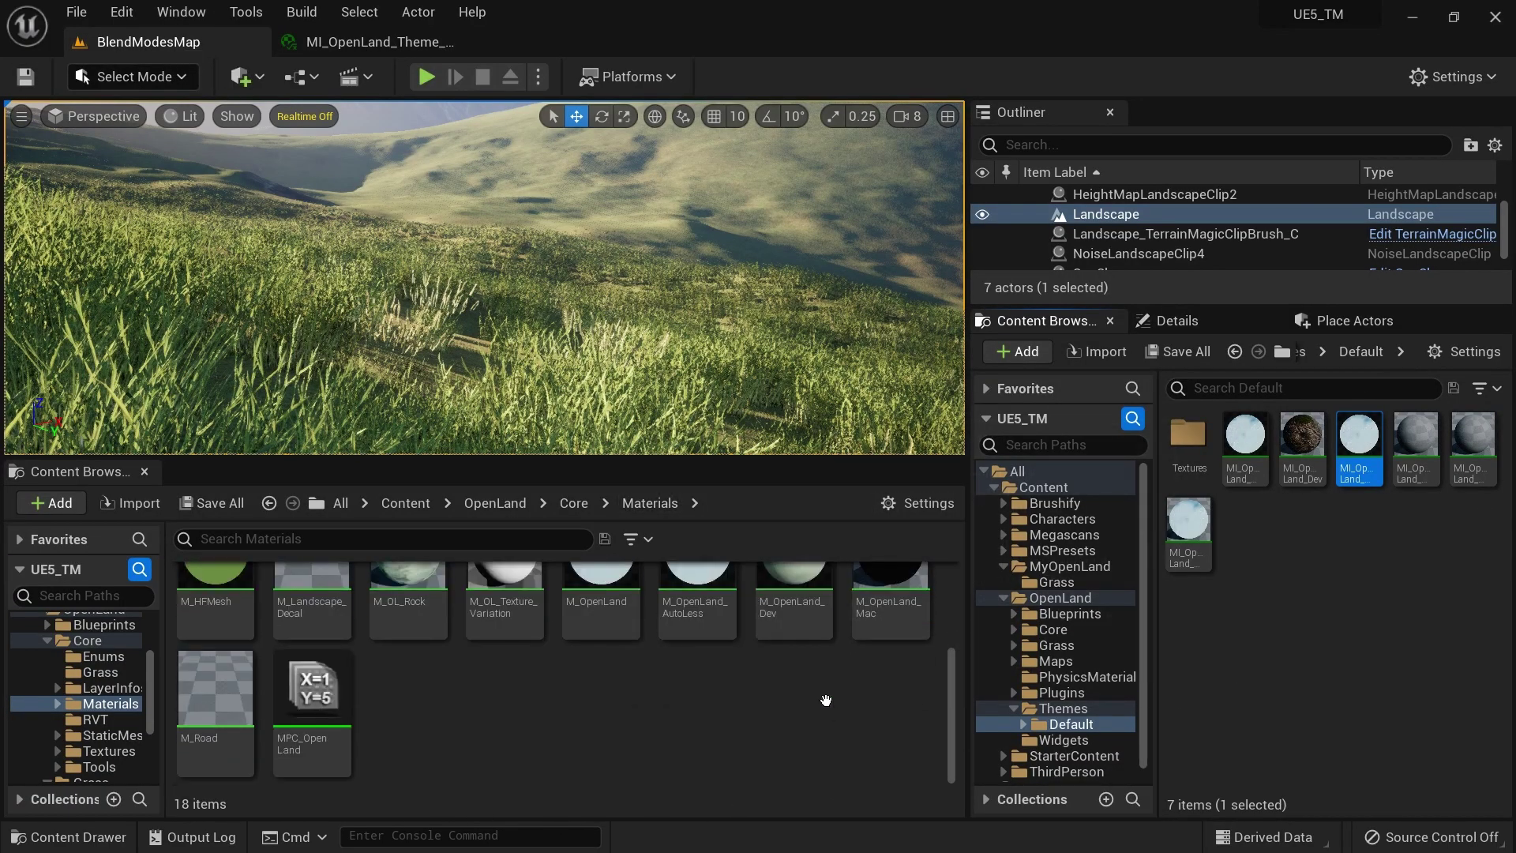
pyautogui.scroll(3, 827, 702)
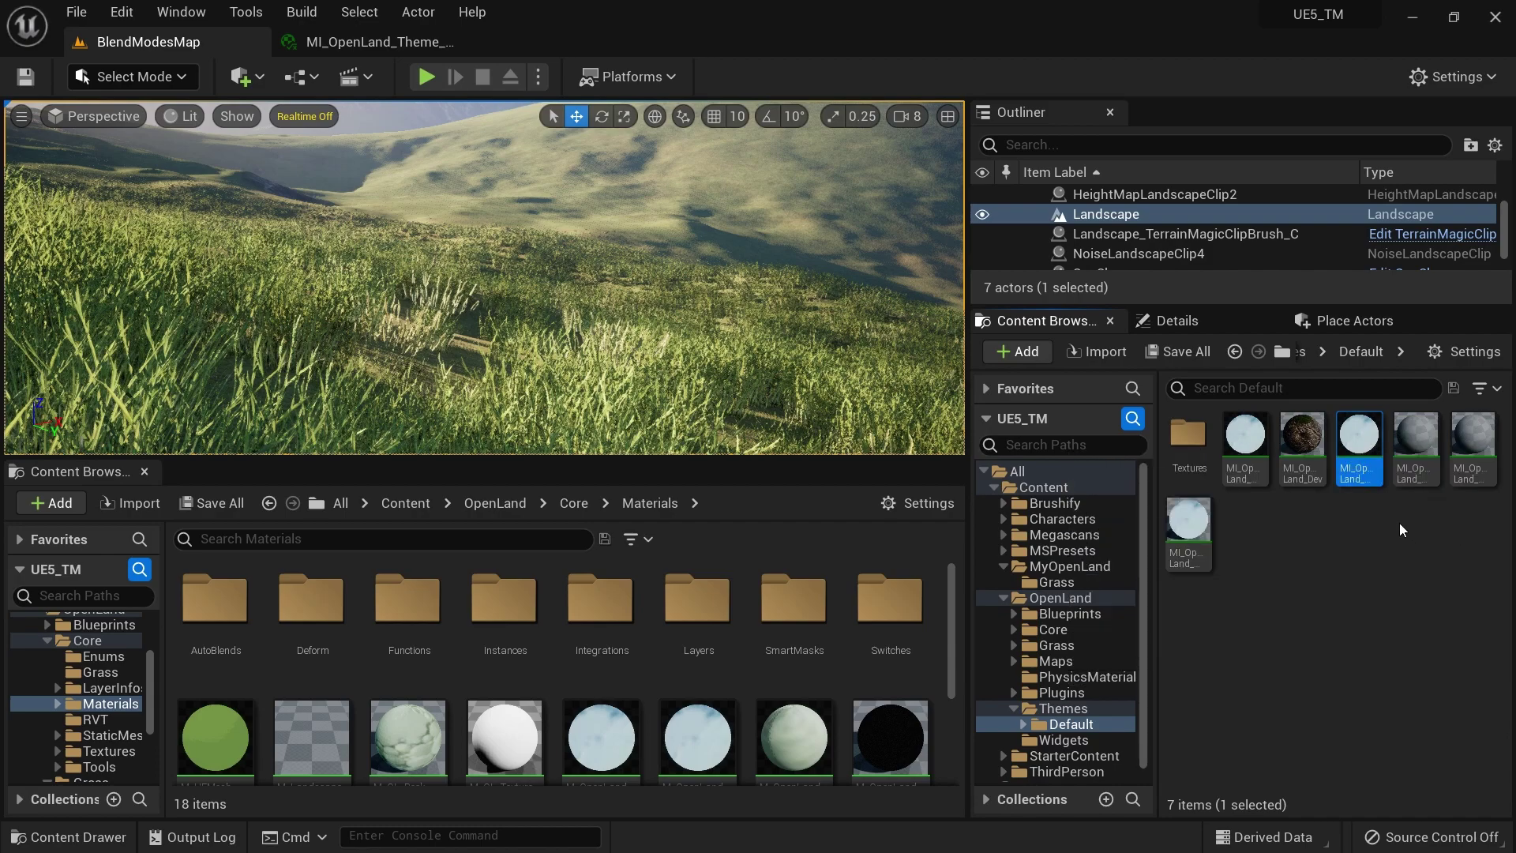
pyautogui.rightClick(1360, 450)
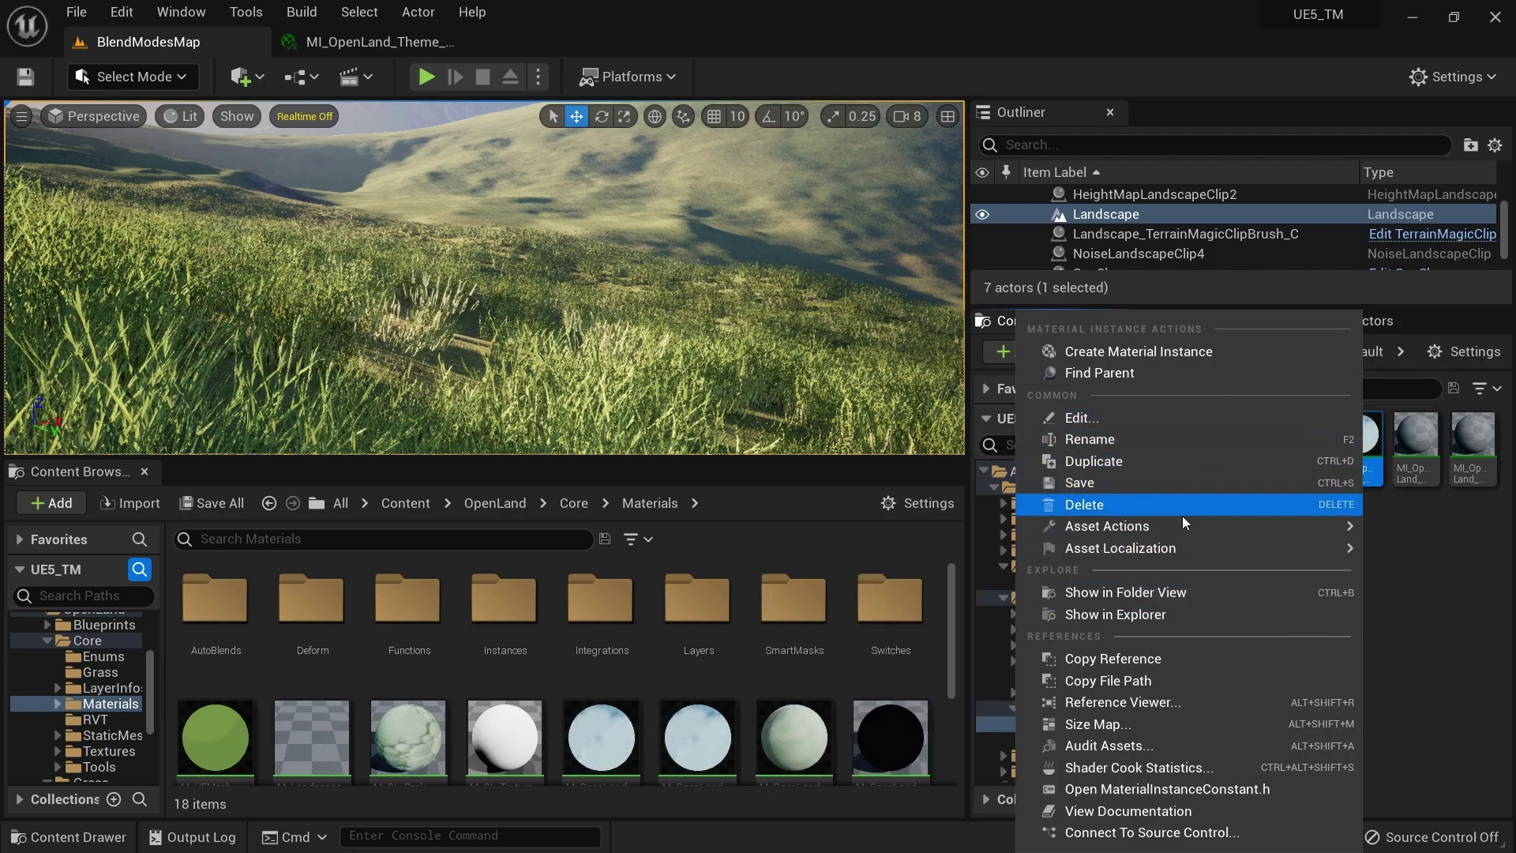
pyautogui.click(1181, 462)
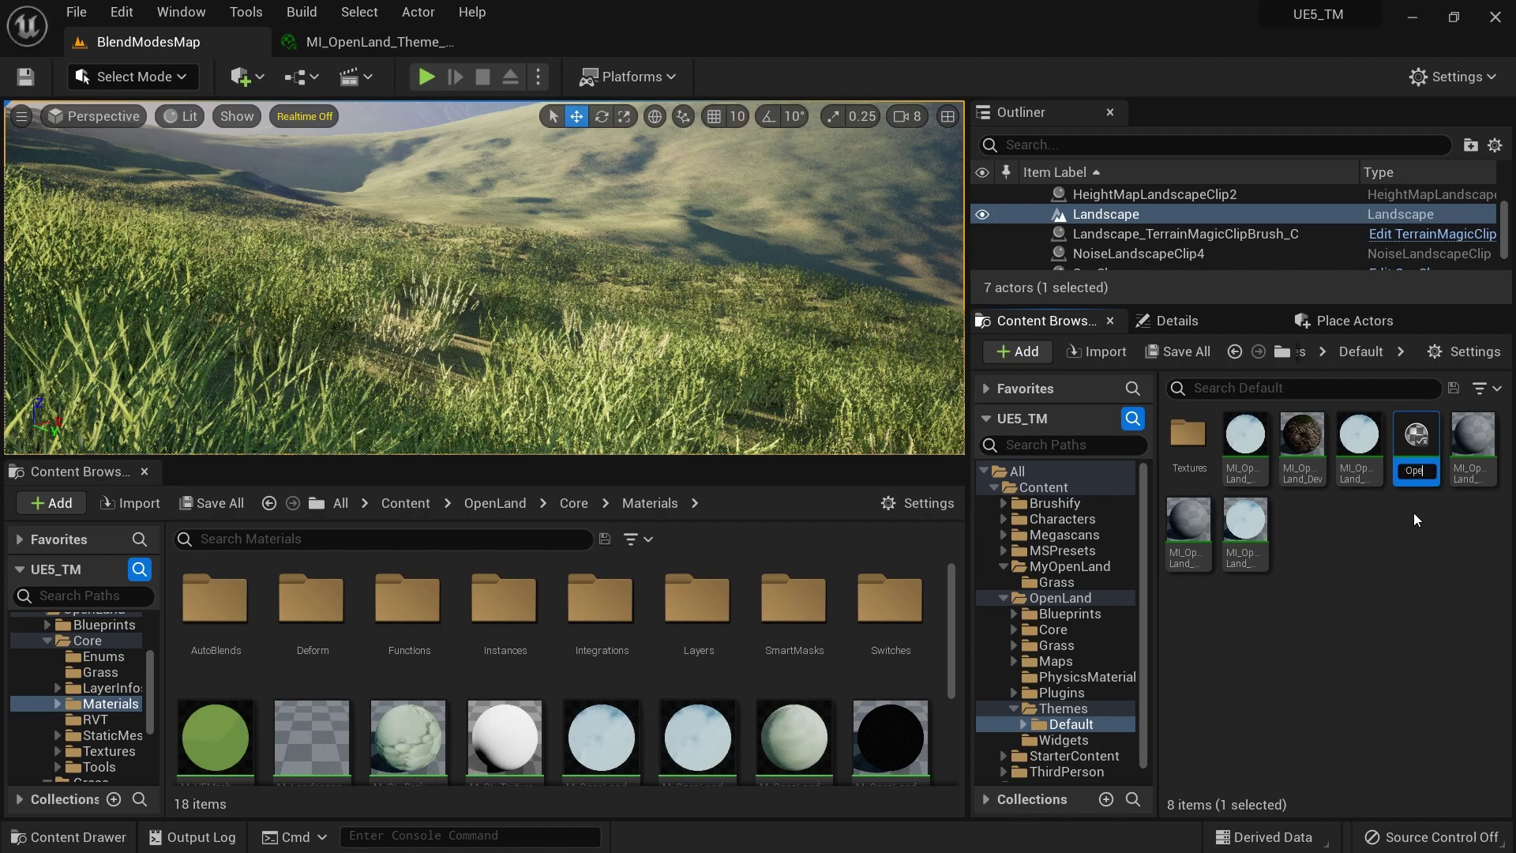
pyautogui.press('Return')
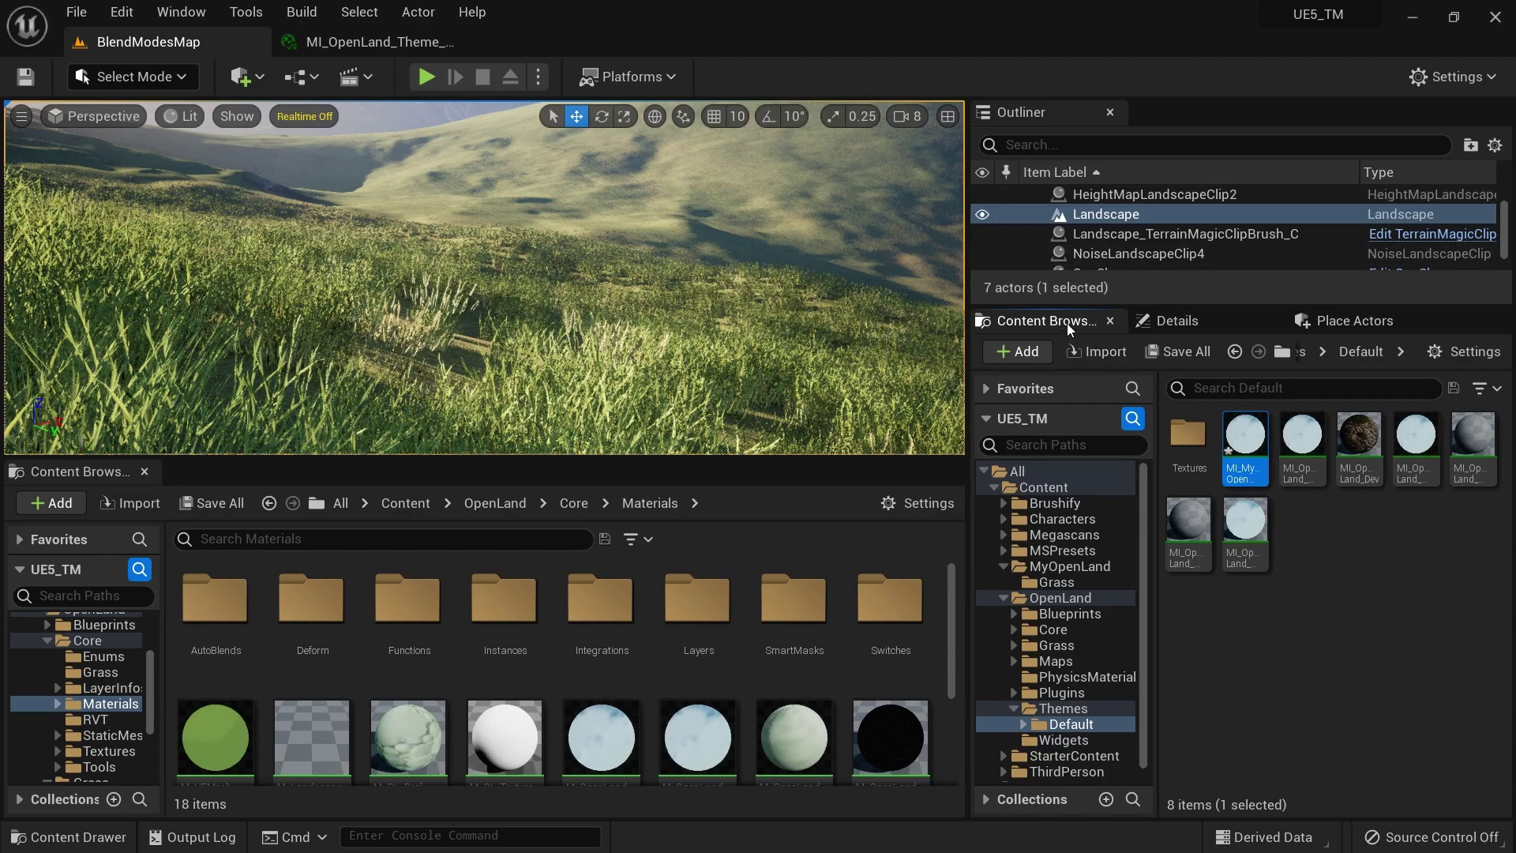
# Move the MI_MyOpenLand material instance from Themes/Default into the MyOpenLand folder.
pyautogui.click(405, 503)
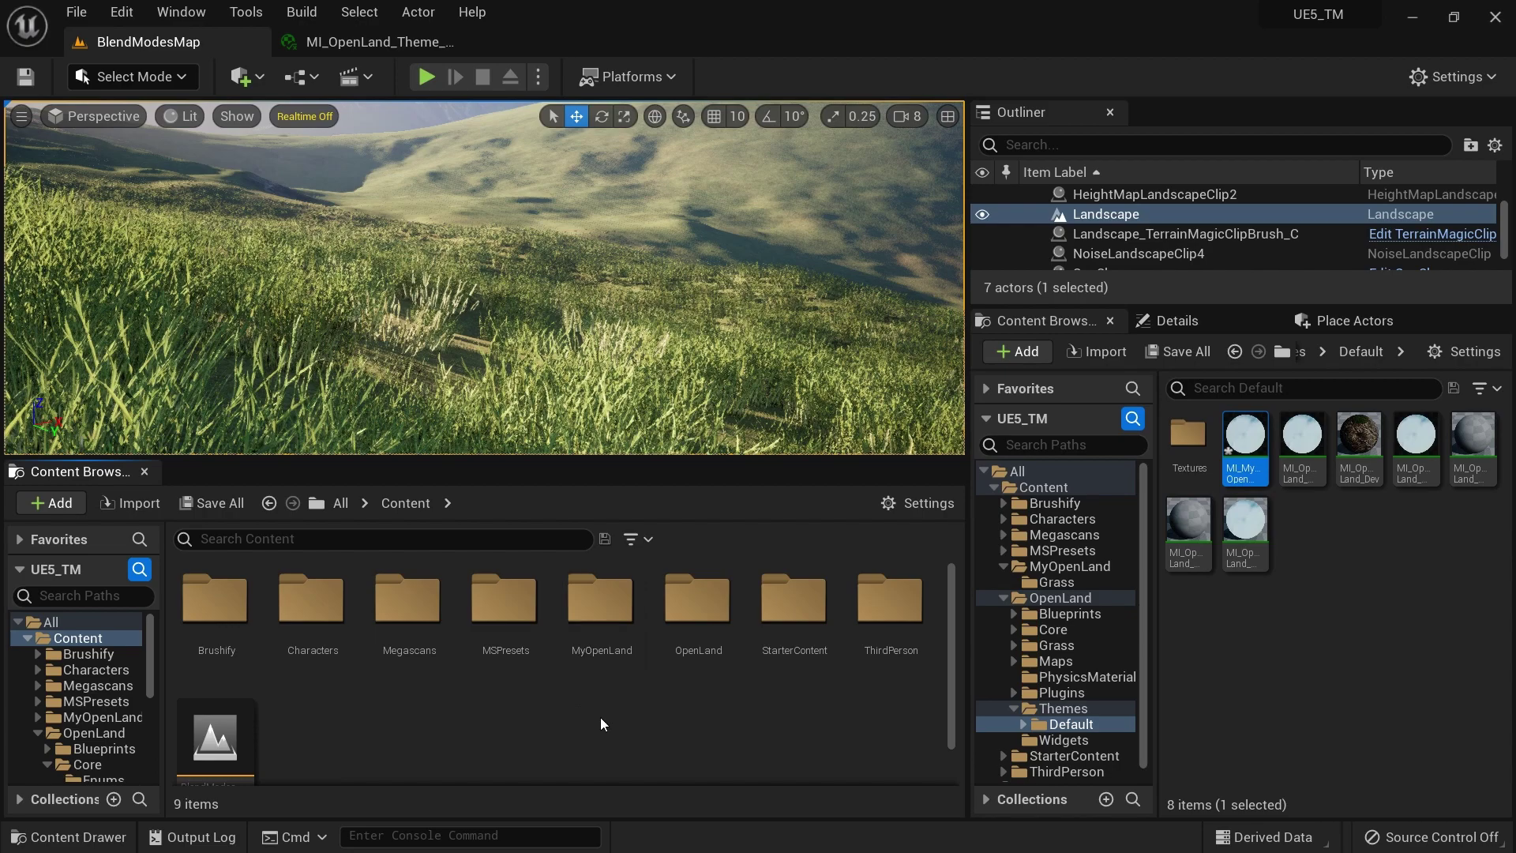
pyautogui.doubleClick(596, 632)
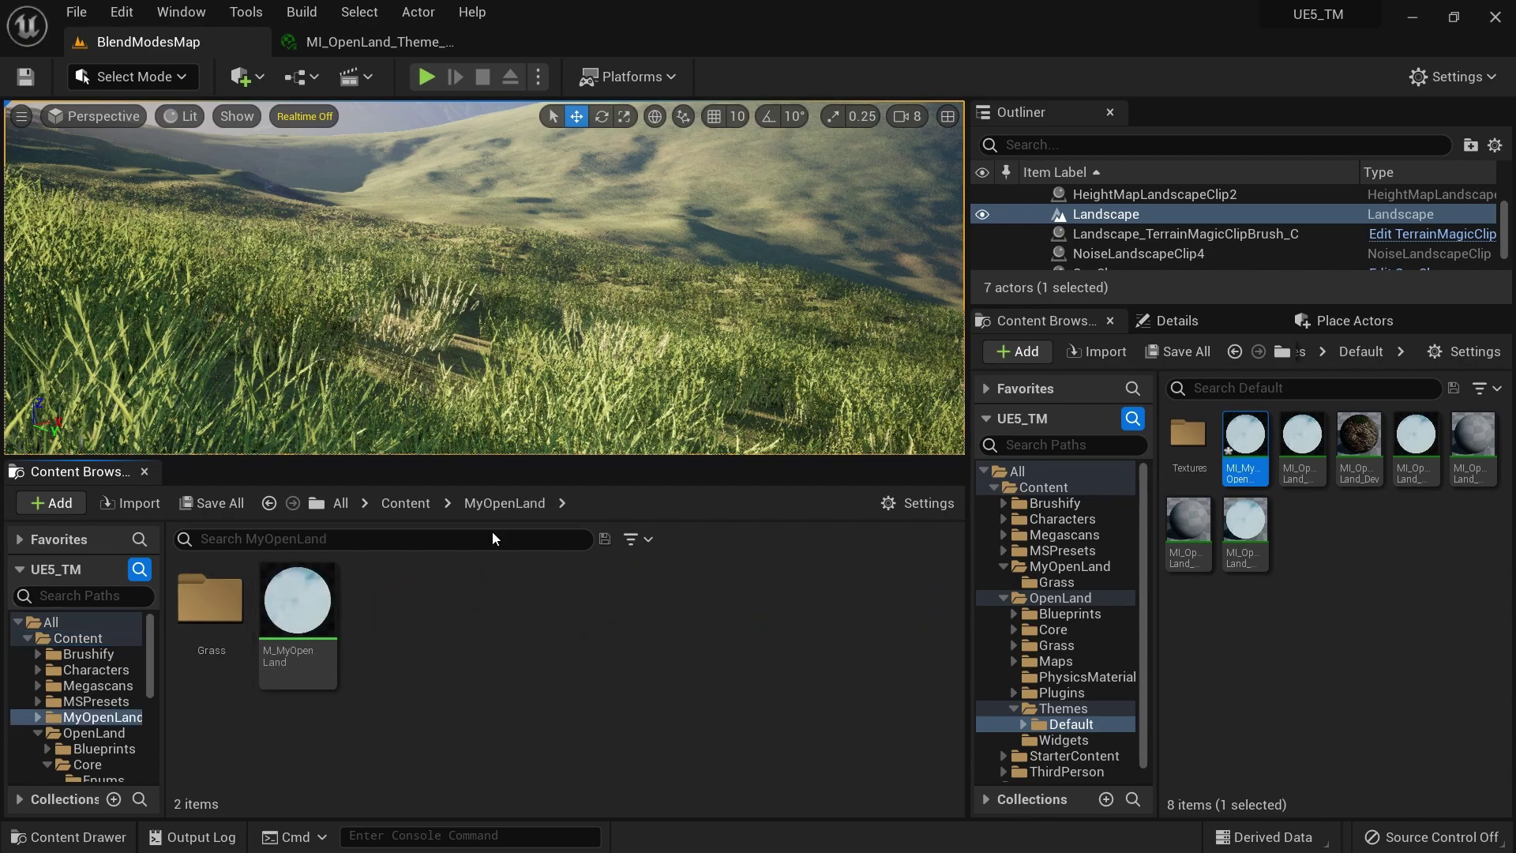
pyautogui.moveTo(1257, 448)
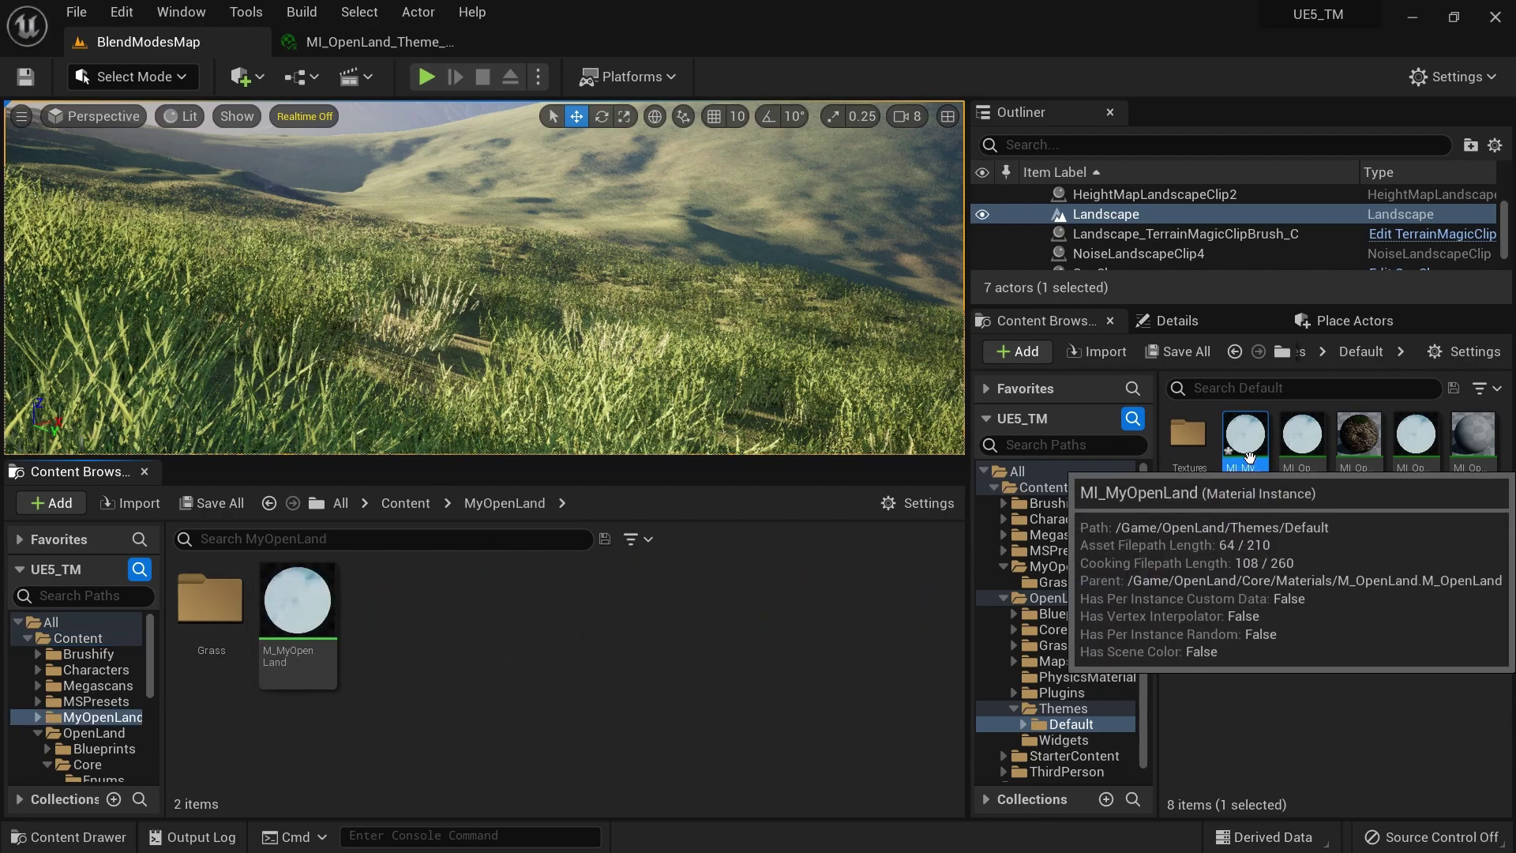
pyautogui.moveTo(1257, 448); pyautogui.dragTo(512, 647)
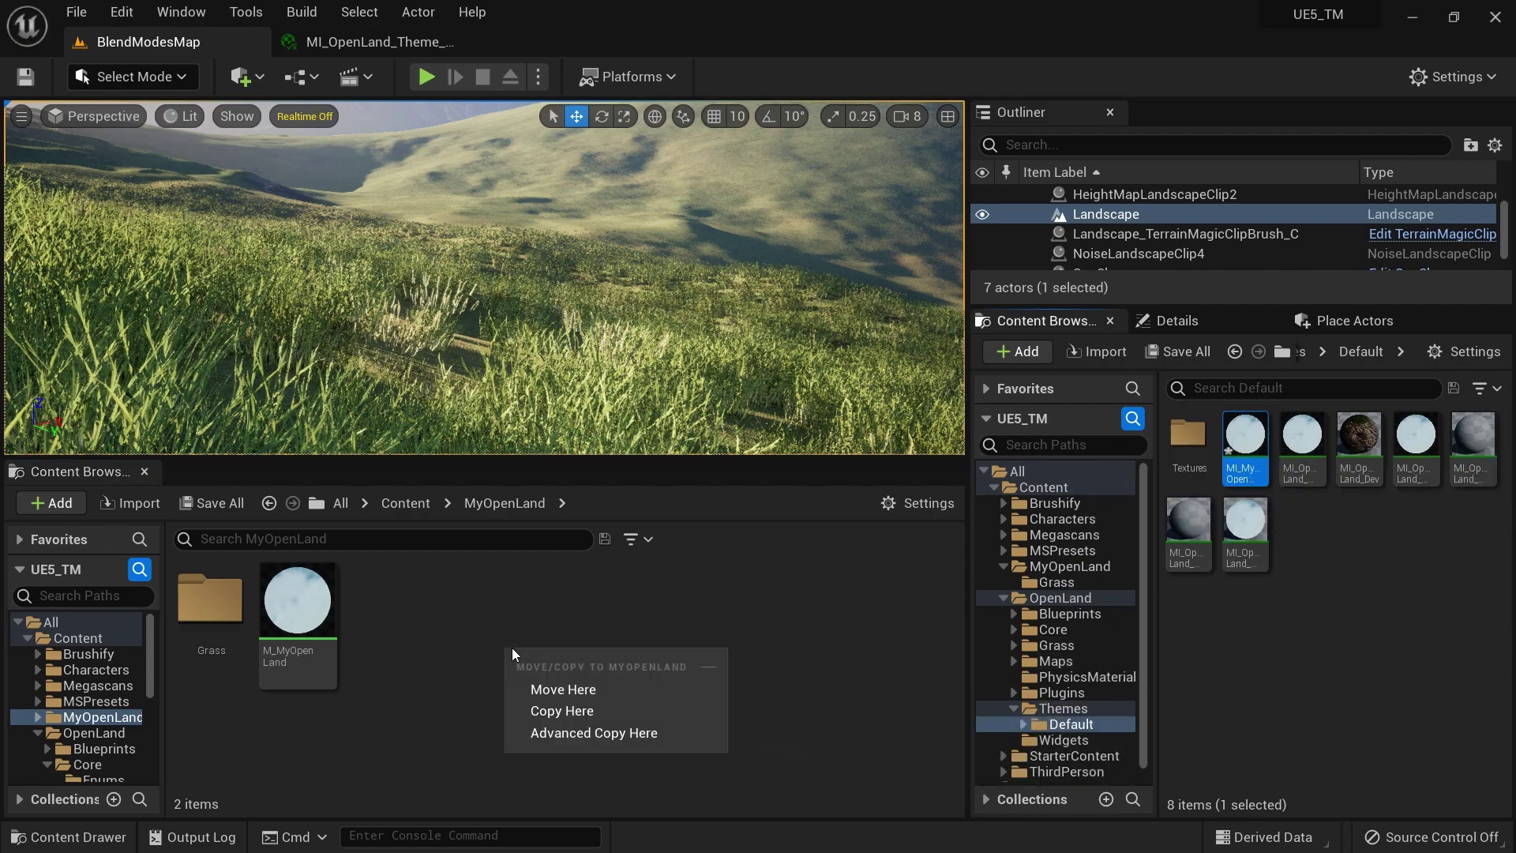
pyautogui.click(567, 690)
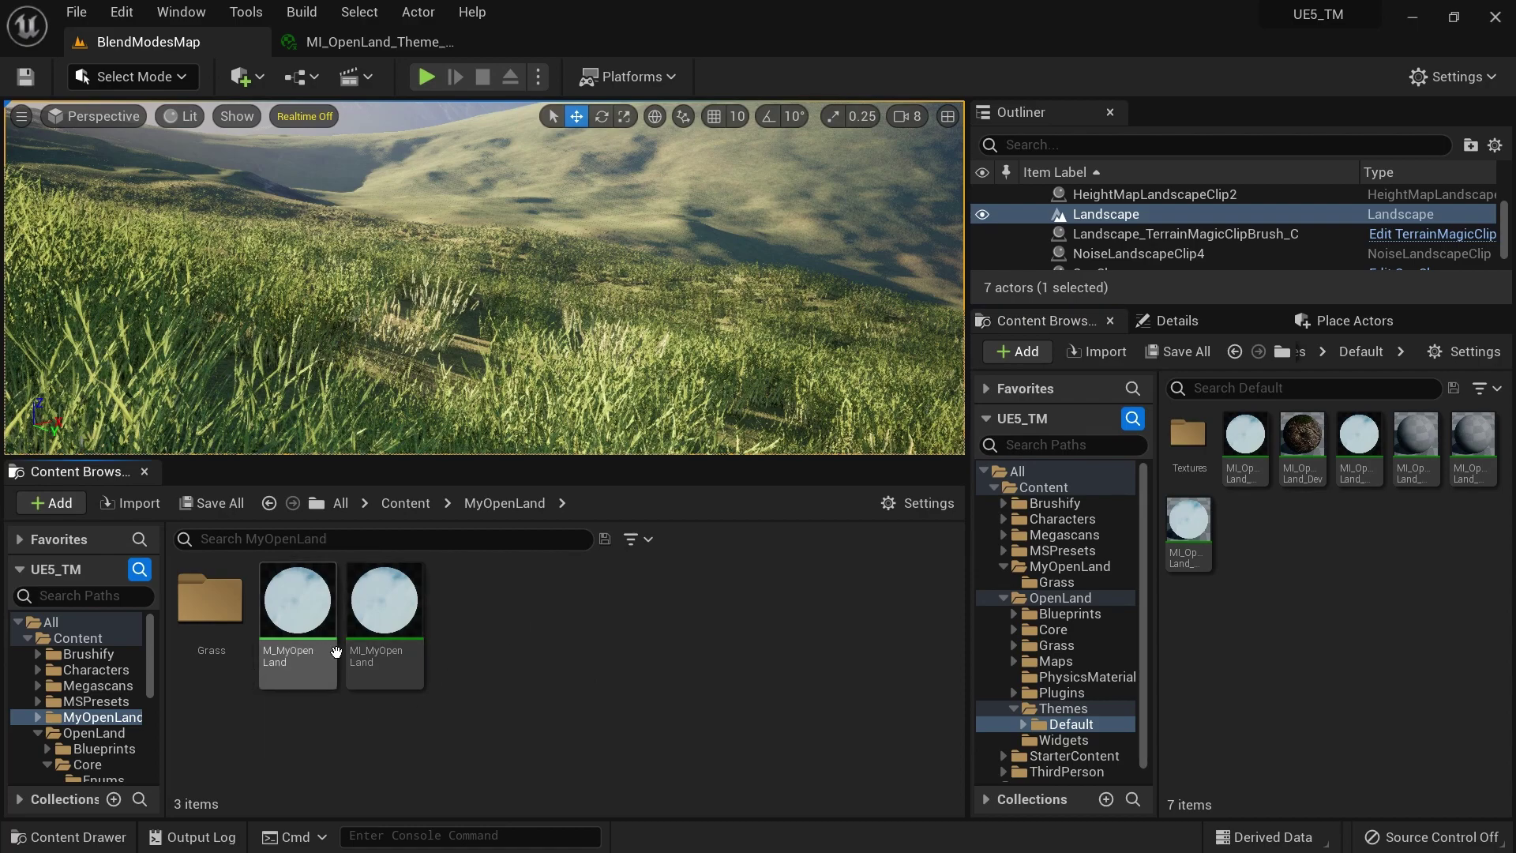
# Set the parent of the MI_MyOpenLand material instance to M_MyOpenLand and save the instance.
pyautogui.click(393, 672)
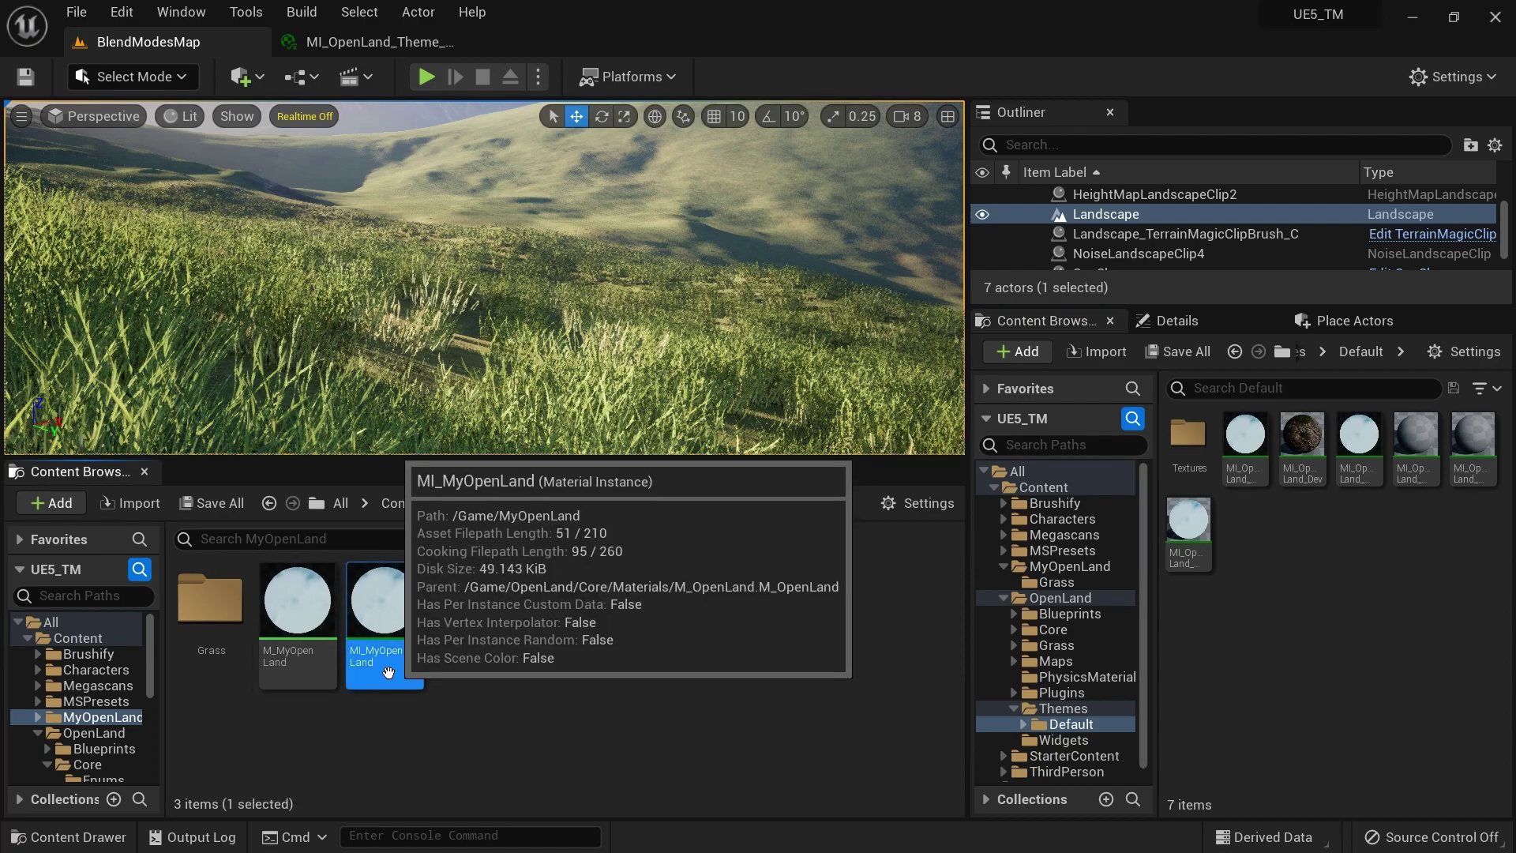
pyautogui.doubleClick(388, 672)
pyautogui.moveTo(1506, 229); pyautogui.dragTo(1506, 794)
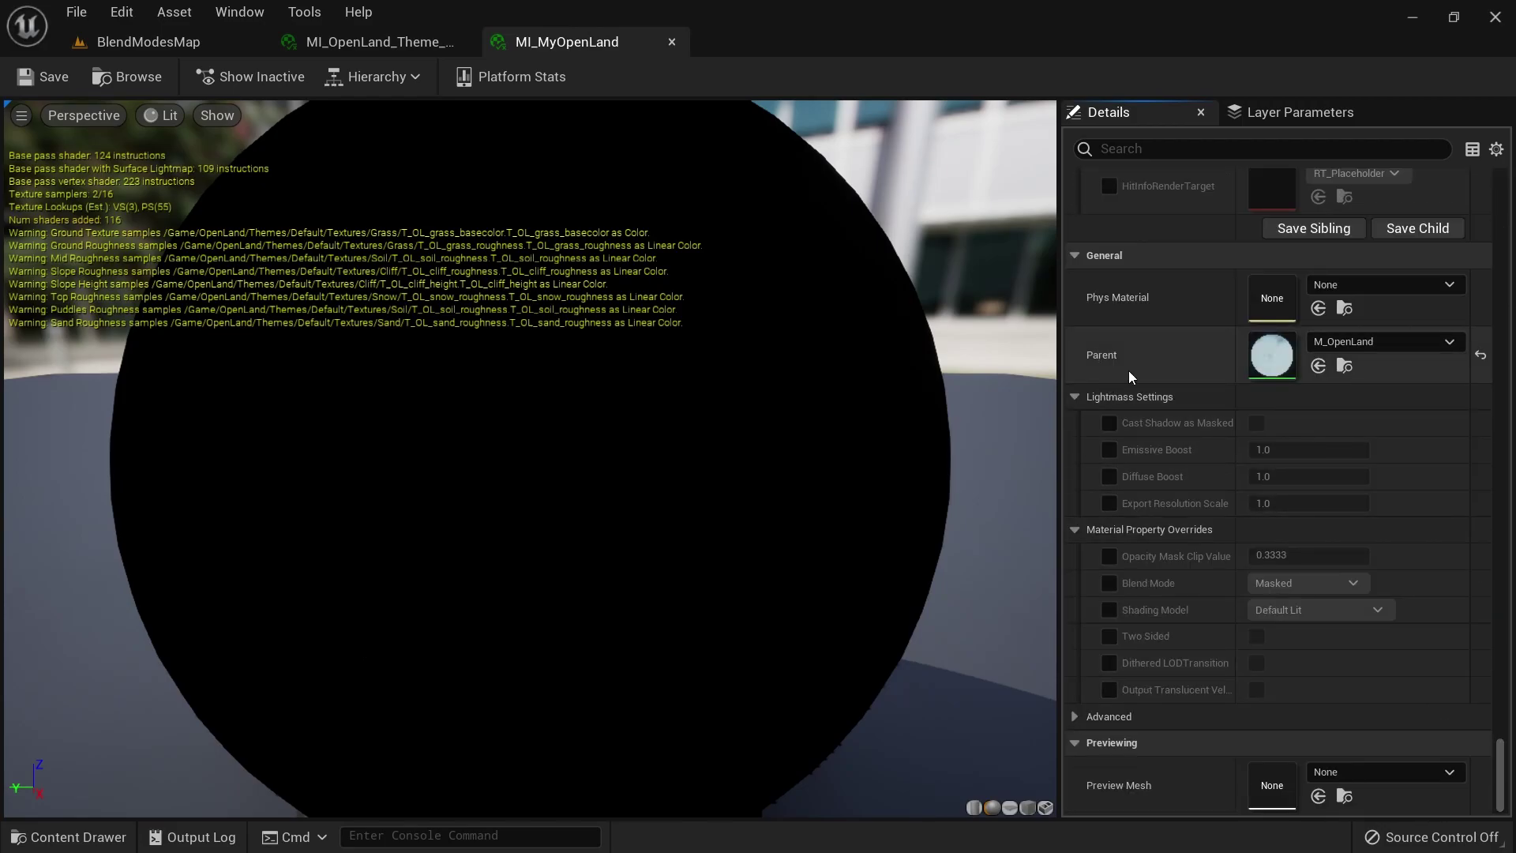
pyautogui.click(1346, 342)
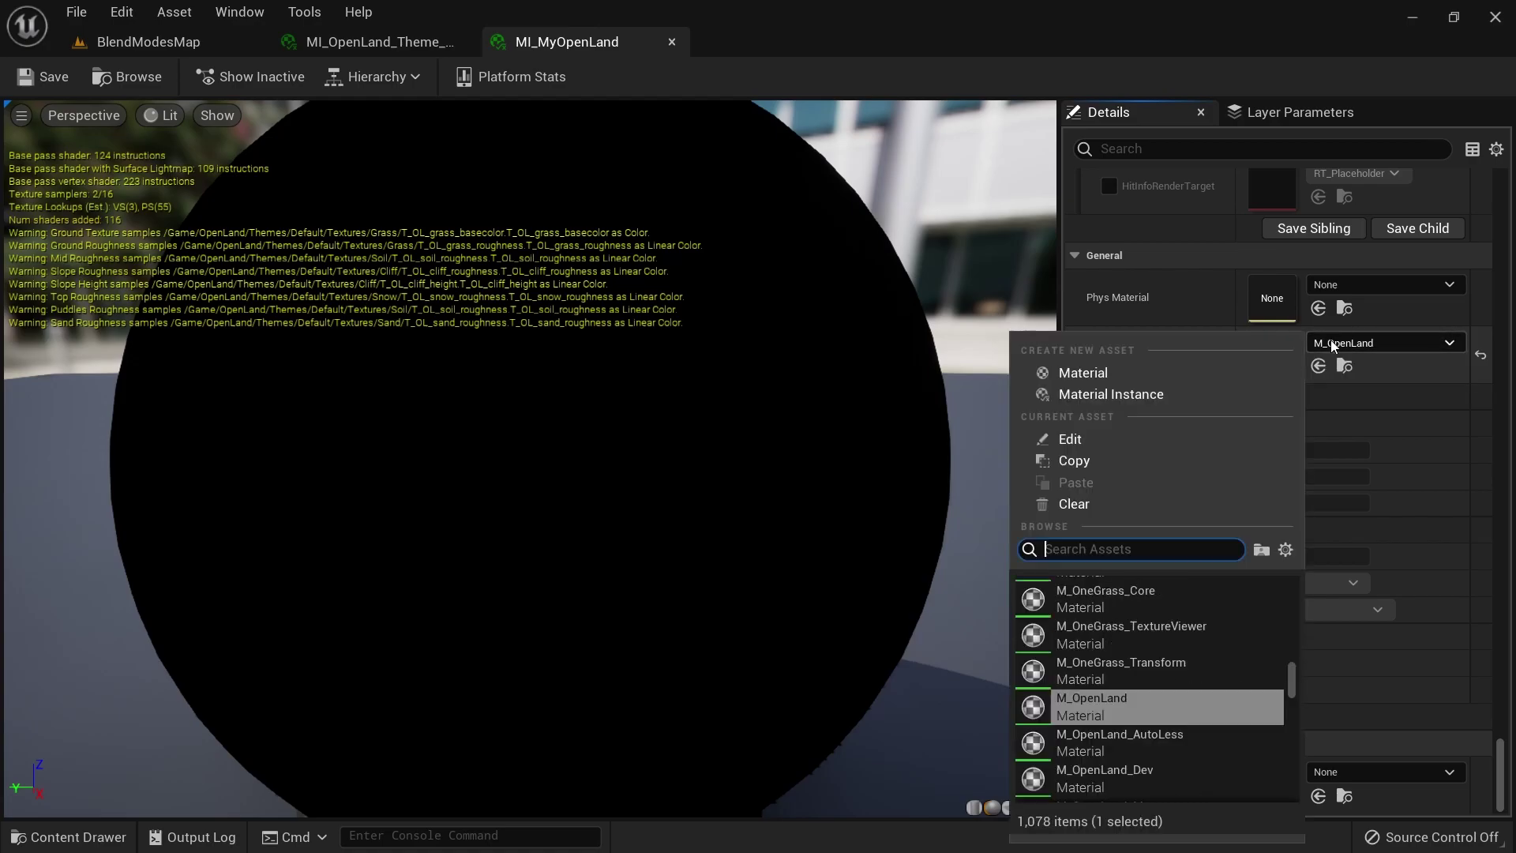
pyautogui.write('M_My')
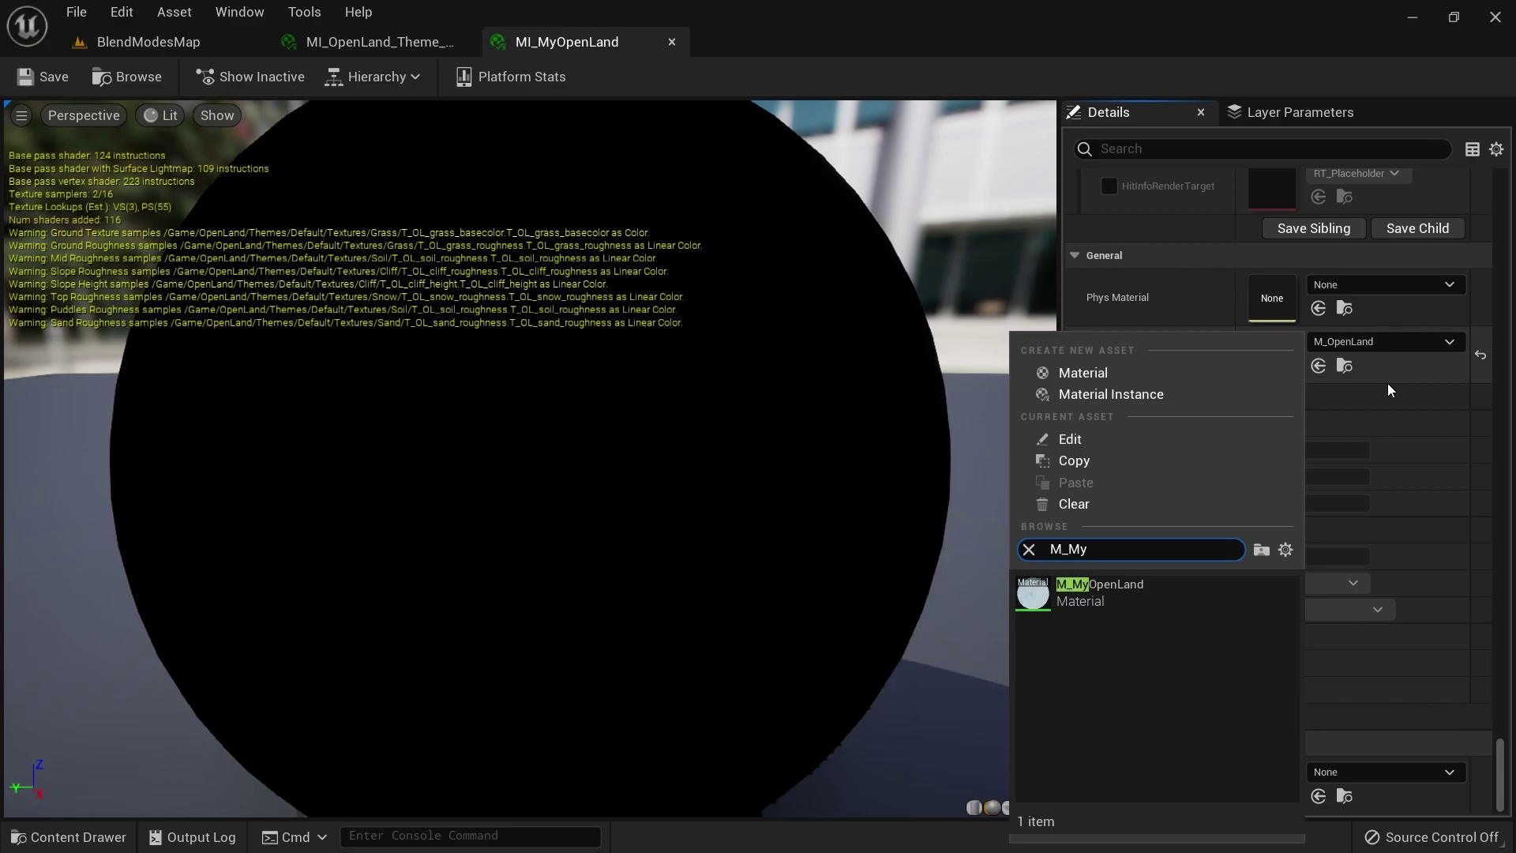
pyautogui.click(1134, 605)
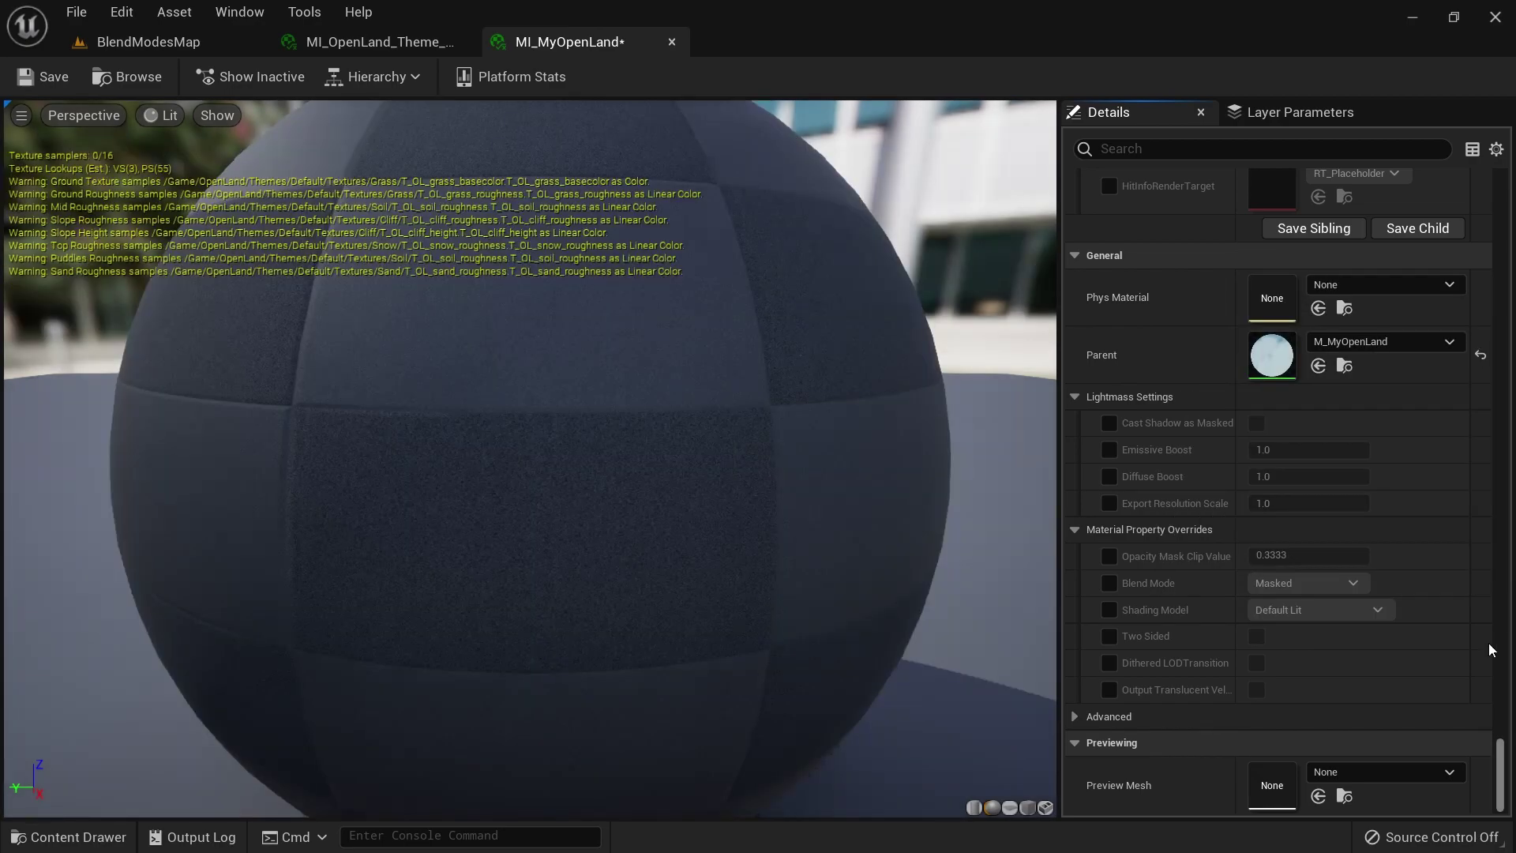
pyautogui.moveTo(1500, 754); pyautogui.dragTo(1503, 180)
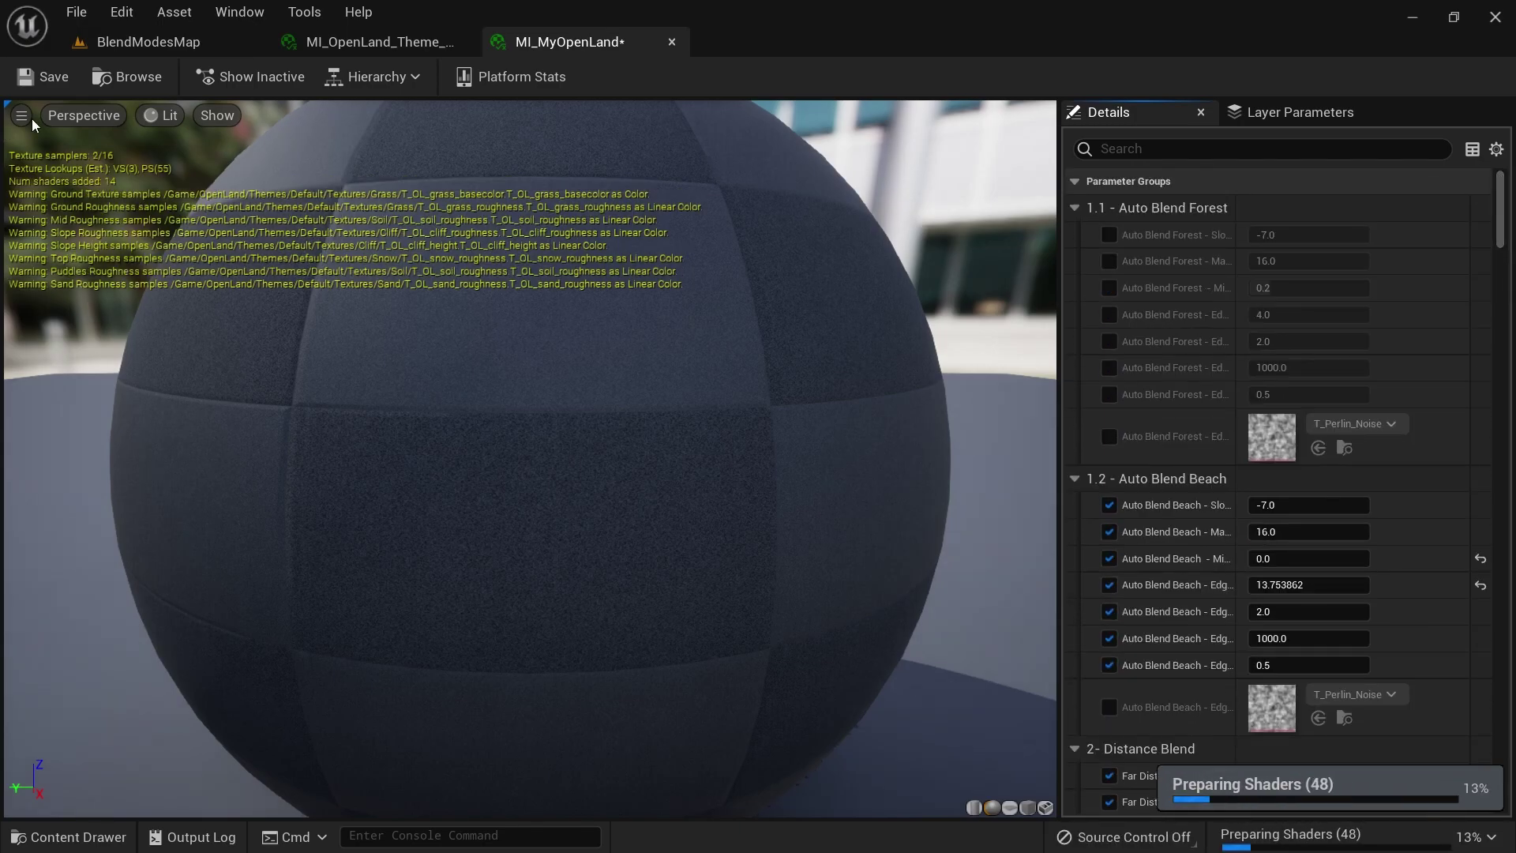
pyautogui.click(54, 88)
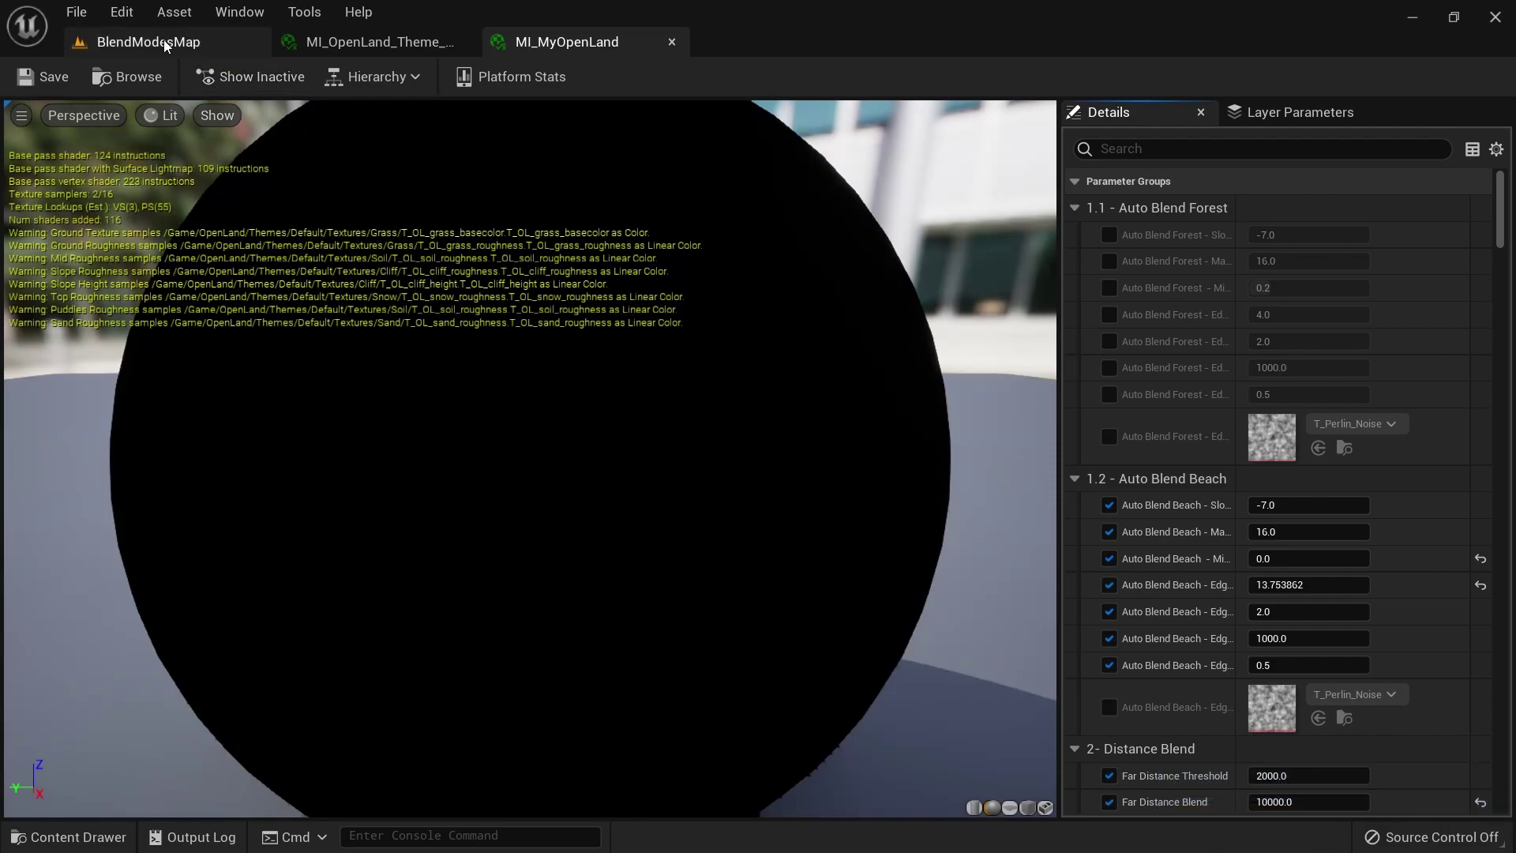
# Assign MI_MyOpenLand as the Landscape Material of the Landscape actor in the BlendModesMap level.
pyautogui.click(162, 43)
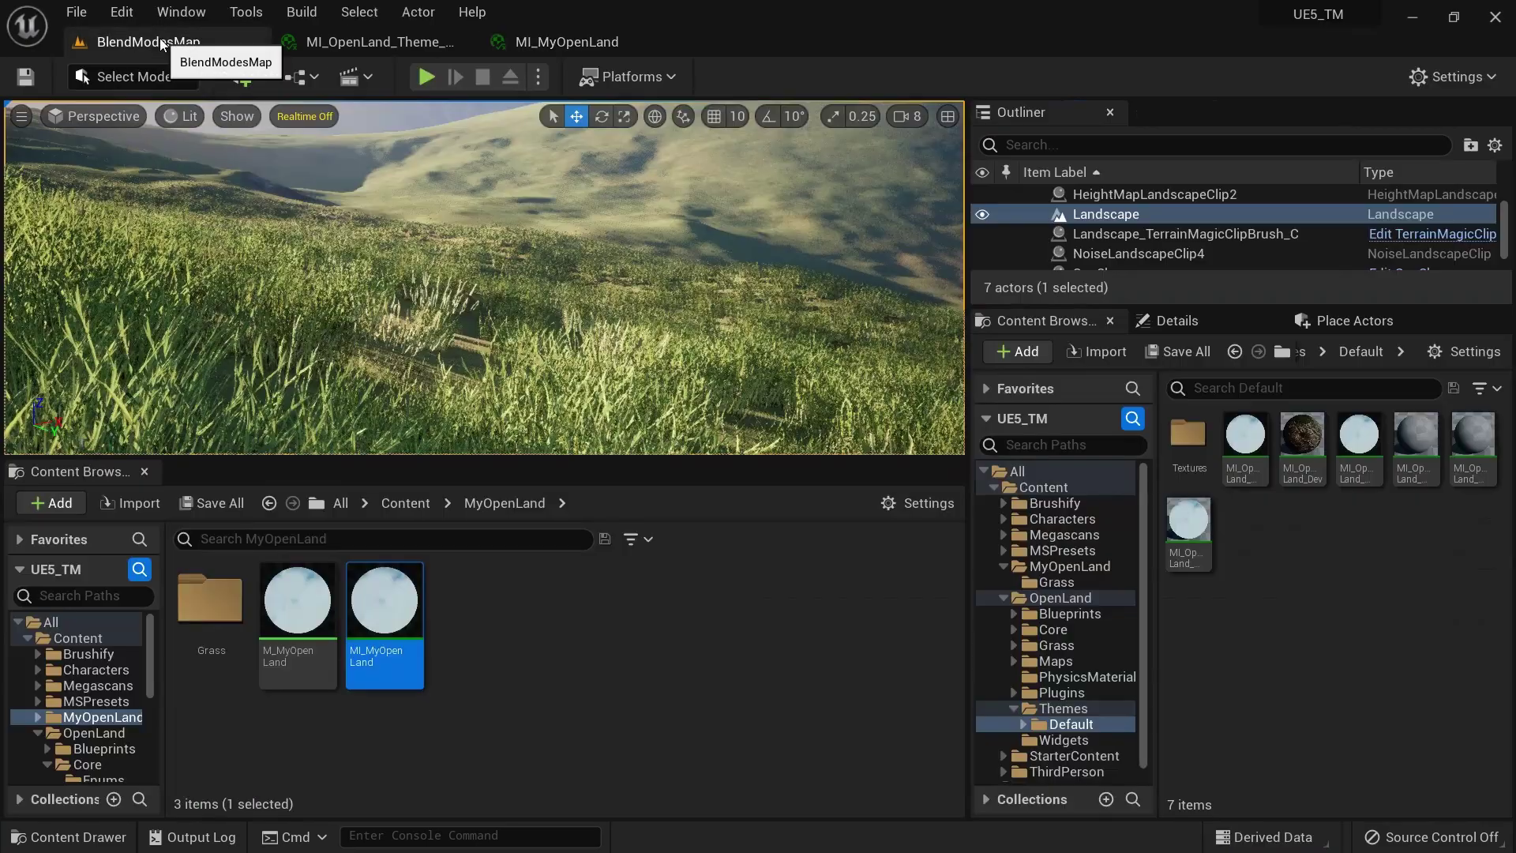
pyautogui.moveTo(636, 304); pyautogui.dragTo(490, 391, button='right')
pyautogui.click(1106, 214)
pyautogui.click(1176, 321)
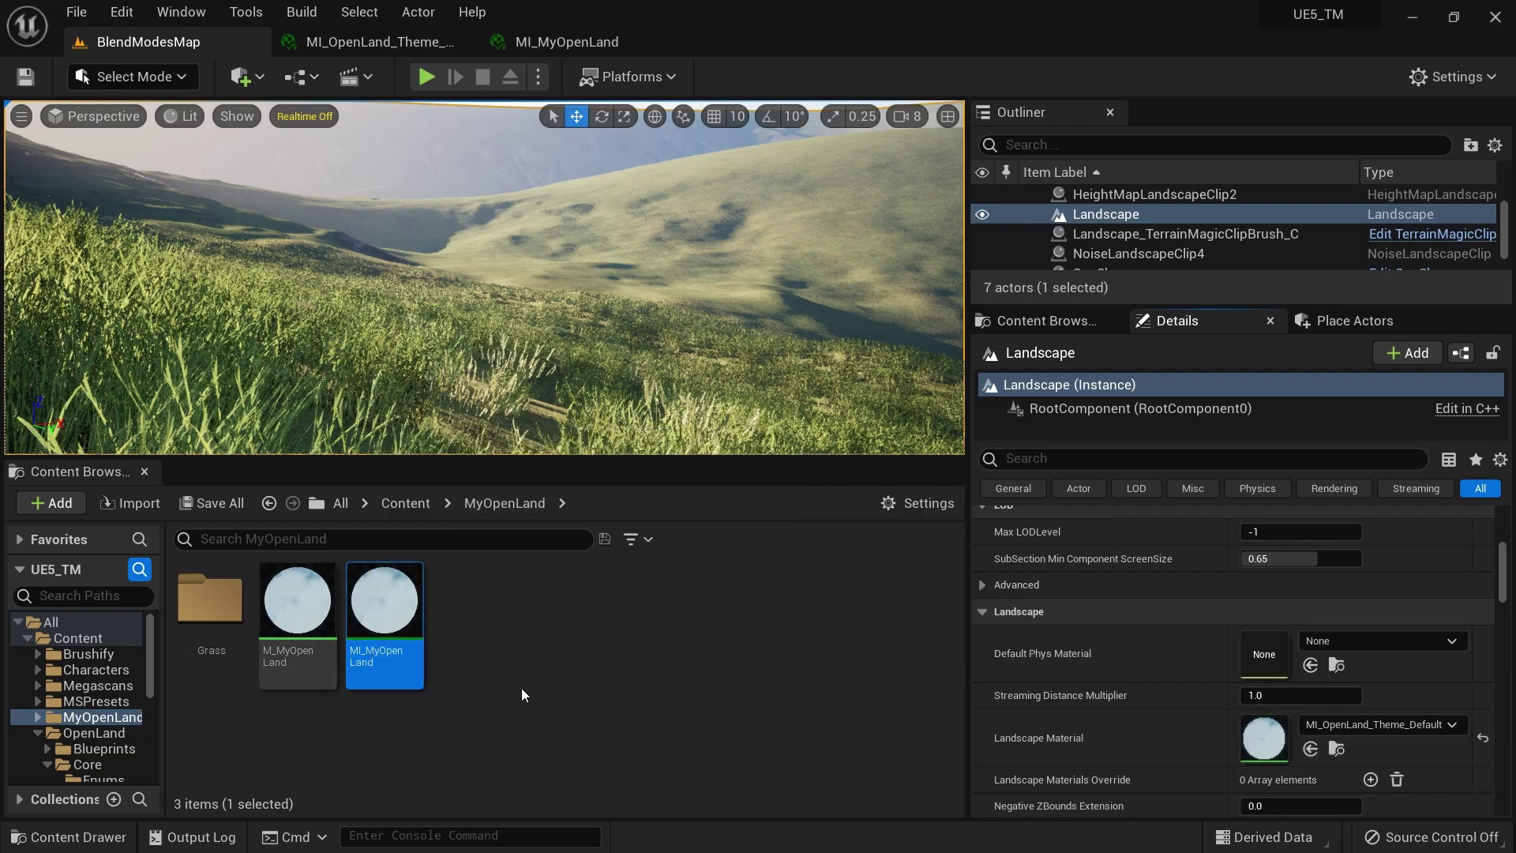
pyautogui.moveTo(385, 632); pyautogui.dragTo(1303, 780)
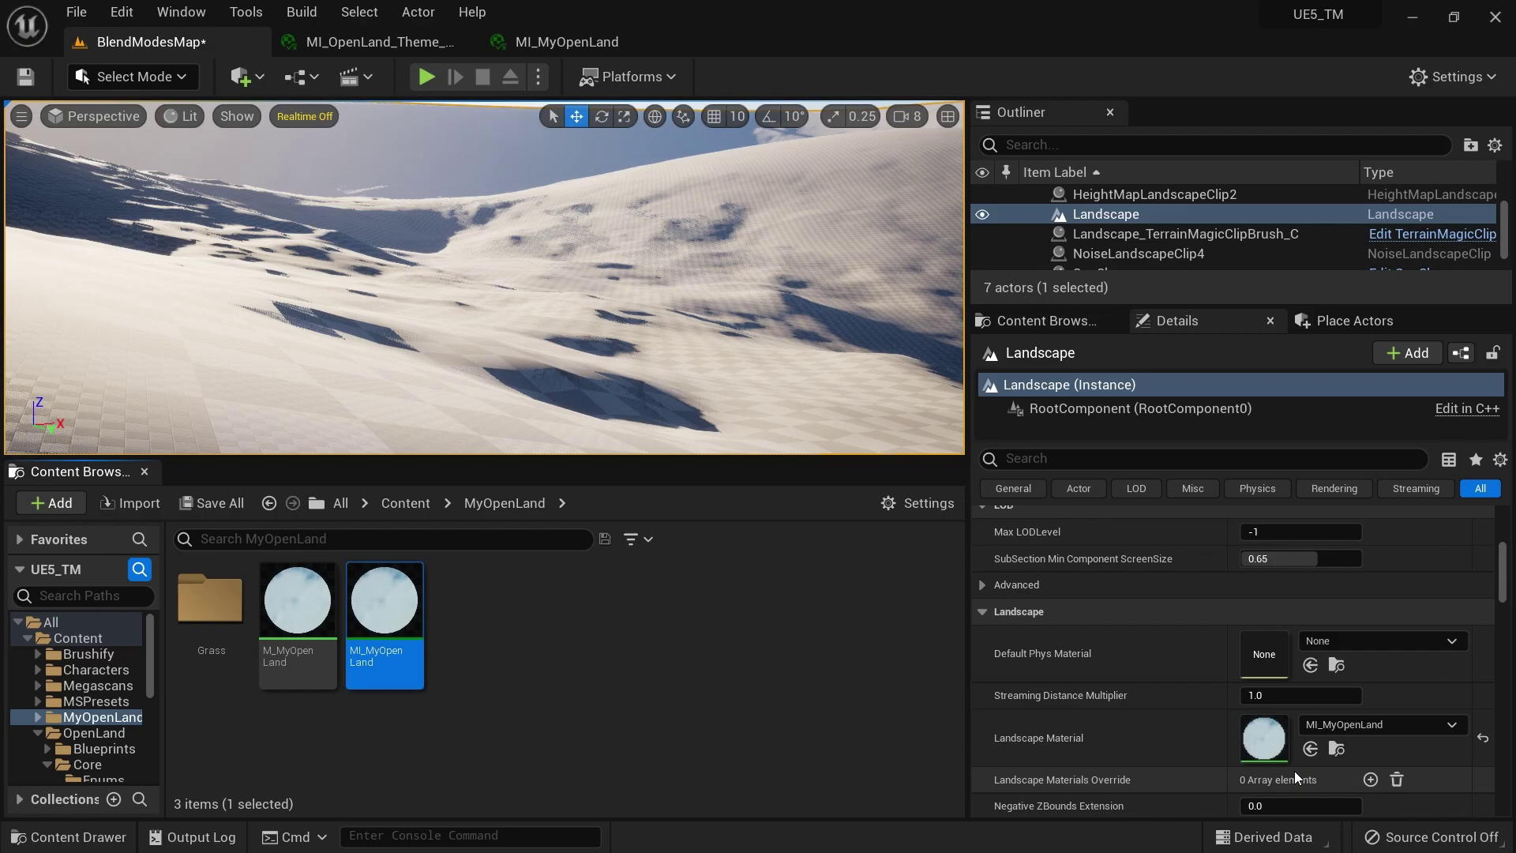
# Play-test the level to check the landscape with its new material, and stop the session.
pyautogui.click(427, 76)
pyautogui.click(432, 244)
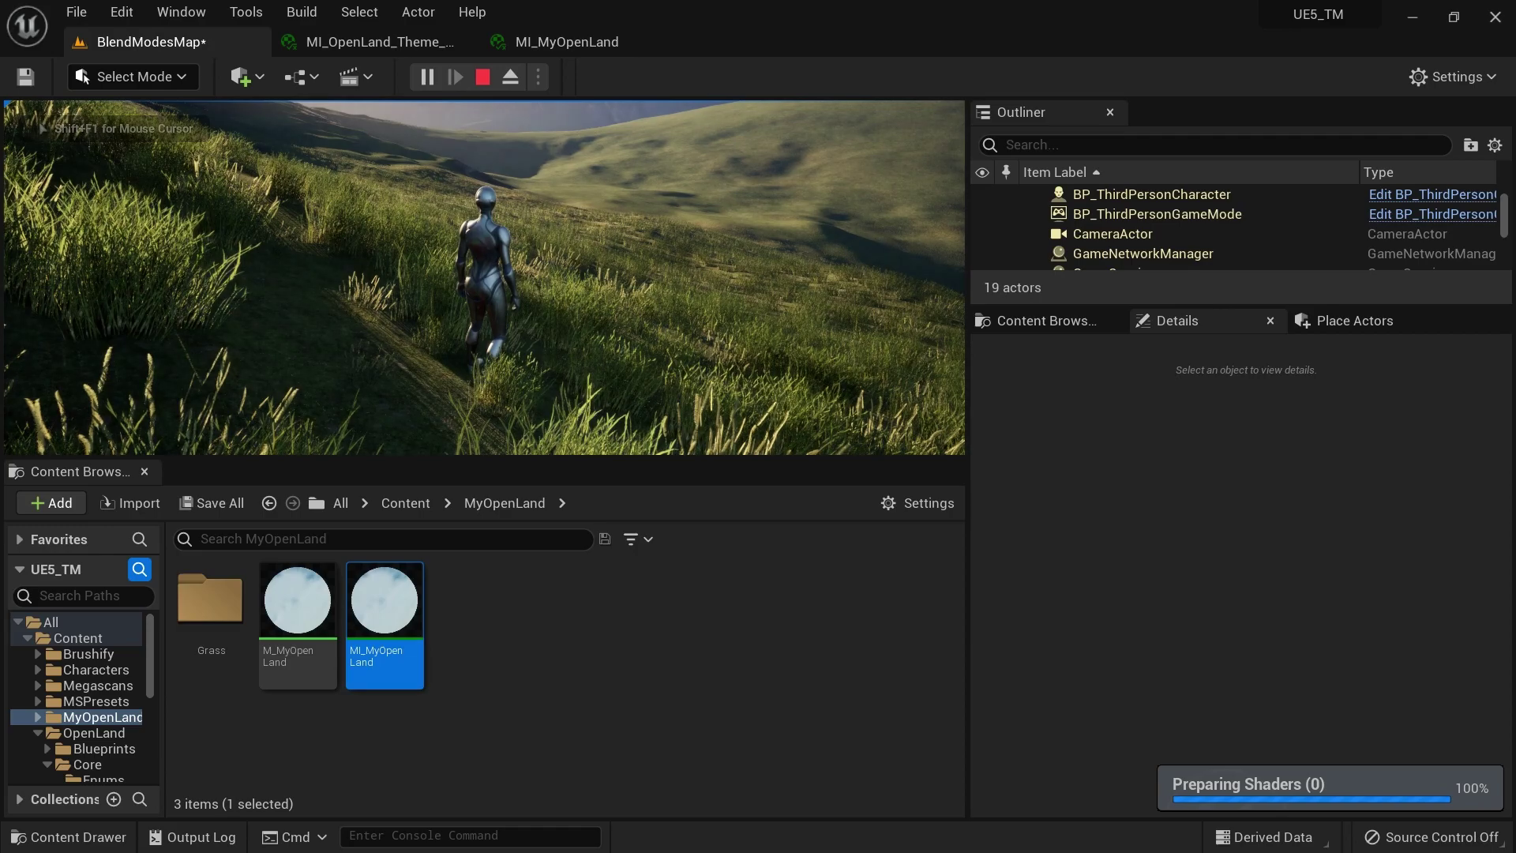
pyautogui.press('Escape')
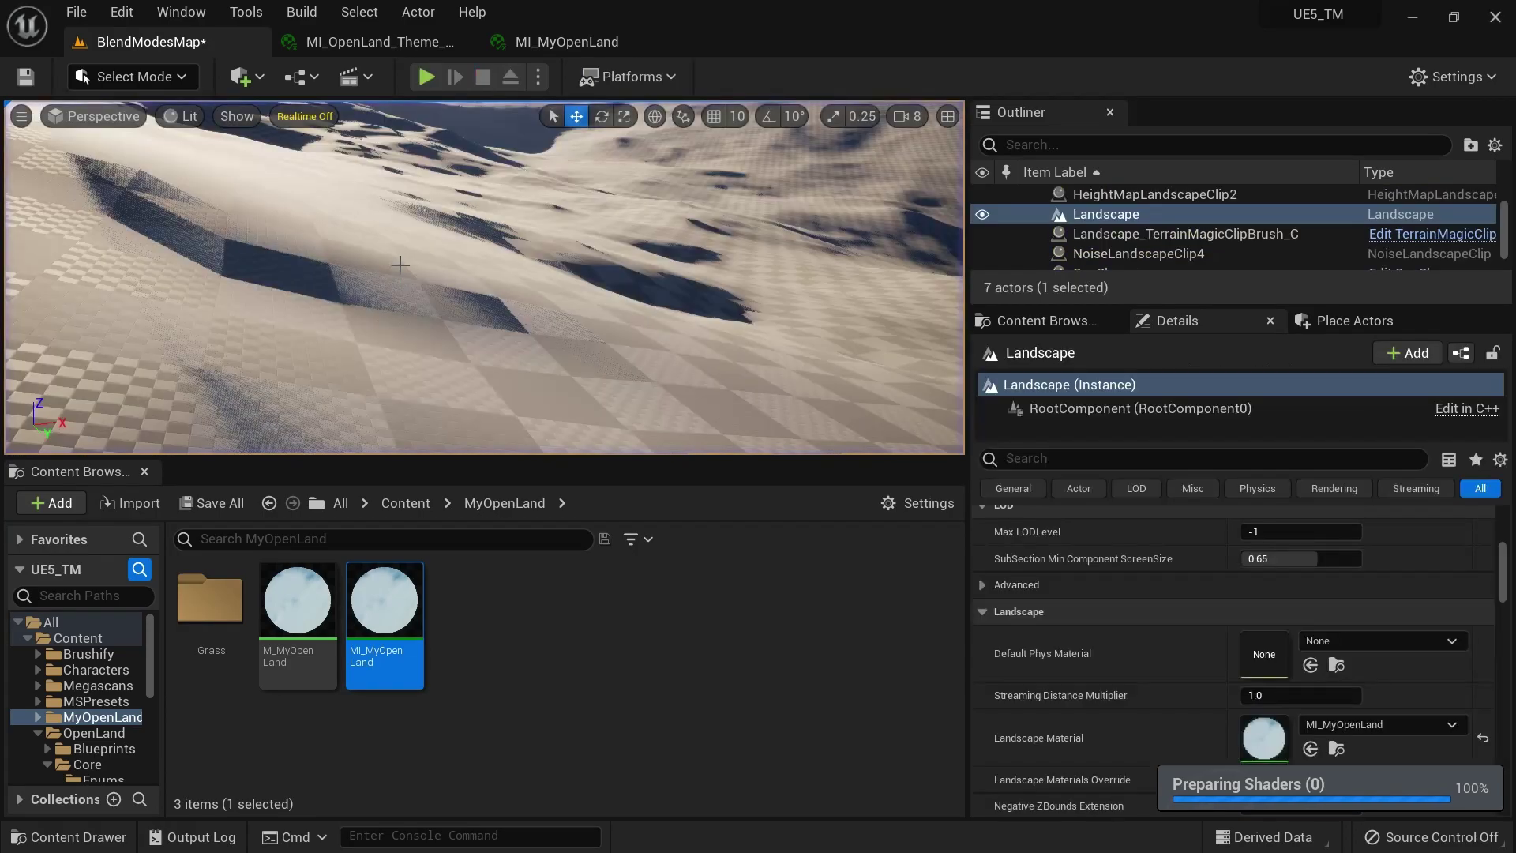
# Turn on realtime rendering for the level viewport and save the level.
pyautogui.hotkey('ctrl', 's')
pyautogui.click(21, 117)
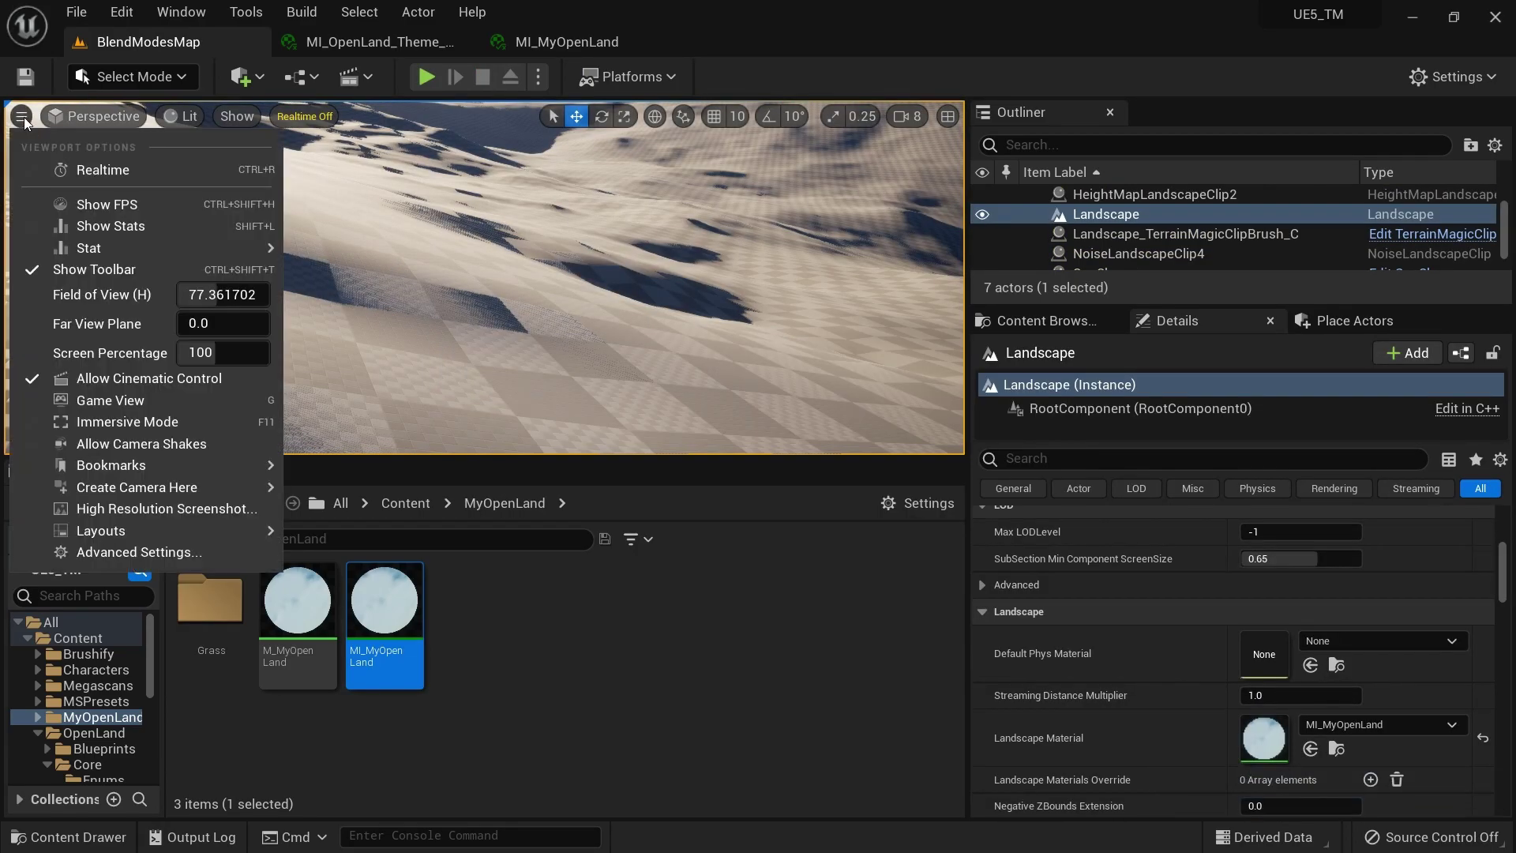
pyautogui.click(63, 172)
pyautogui.hotkey('ctrl', 's')
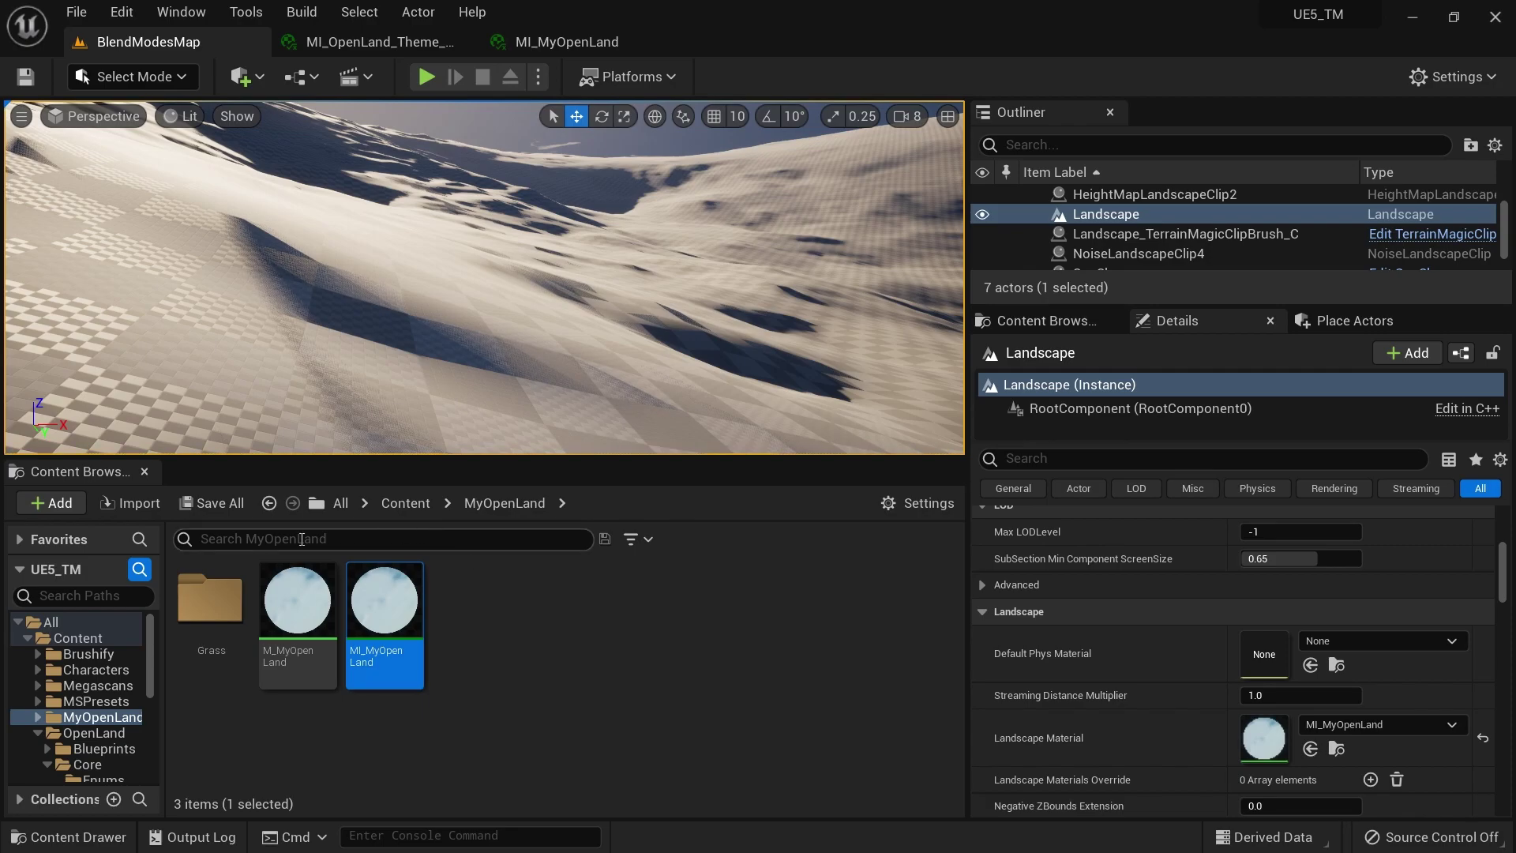
# Reload the BlendModesMap level from the Content folder, inspect the landscape's grass, and save the level.
pyautogui.click(405, 503)
pyautogui.click(908, 651)
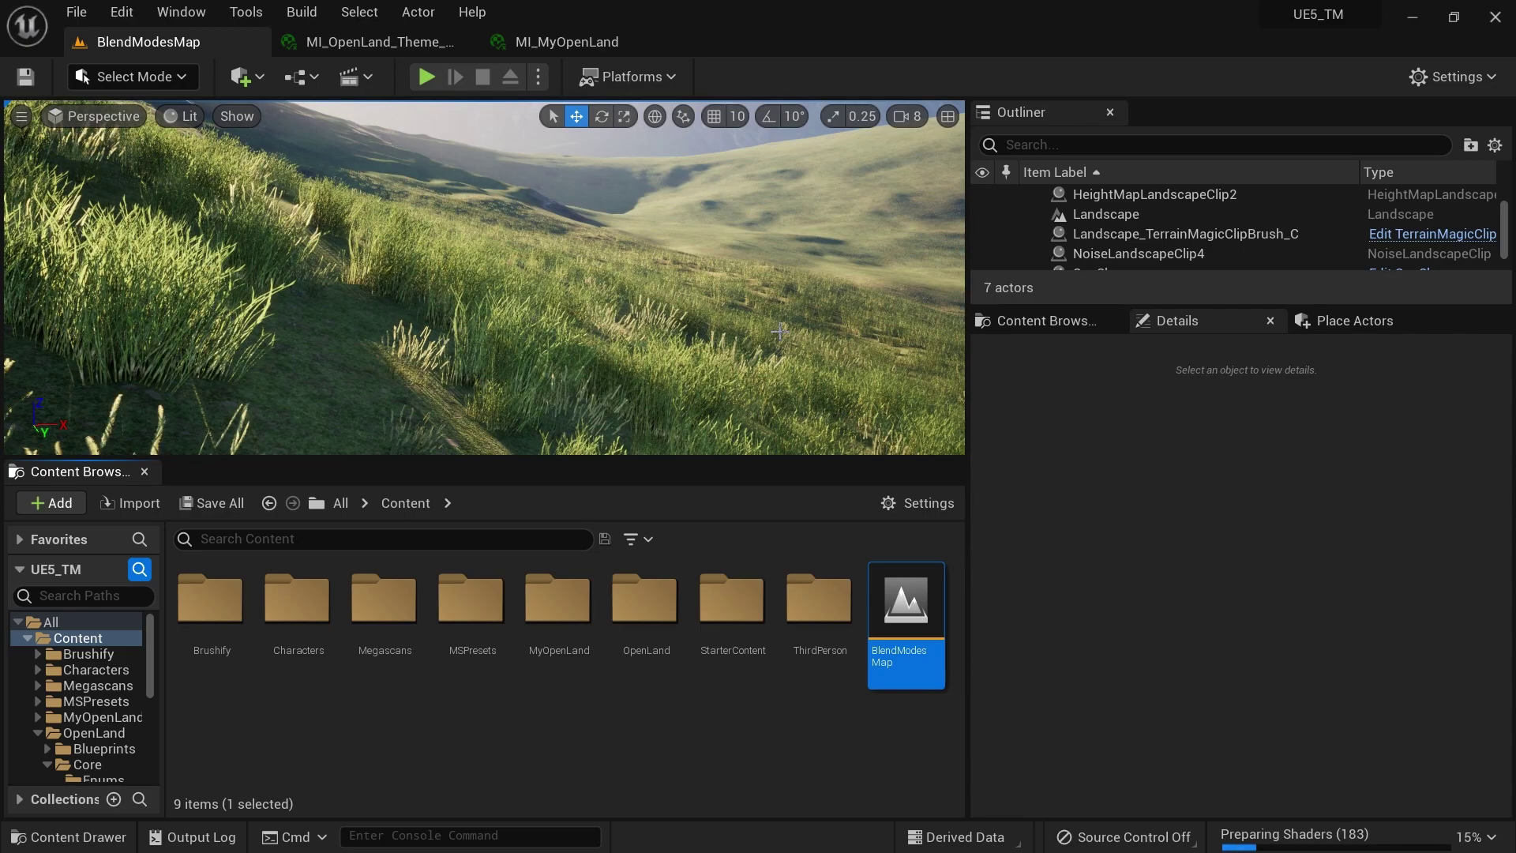
pyautogui.moveTo(779, 332); pyautogui.dragTo(627, 301, button='right')
pyautogui.hotkey('ctrl', 's')
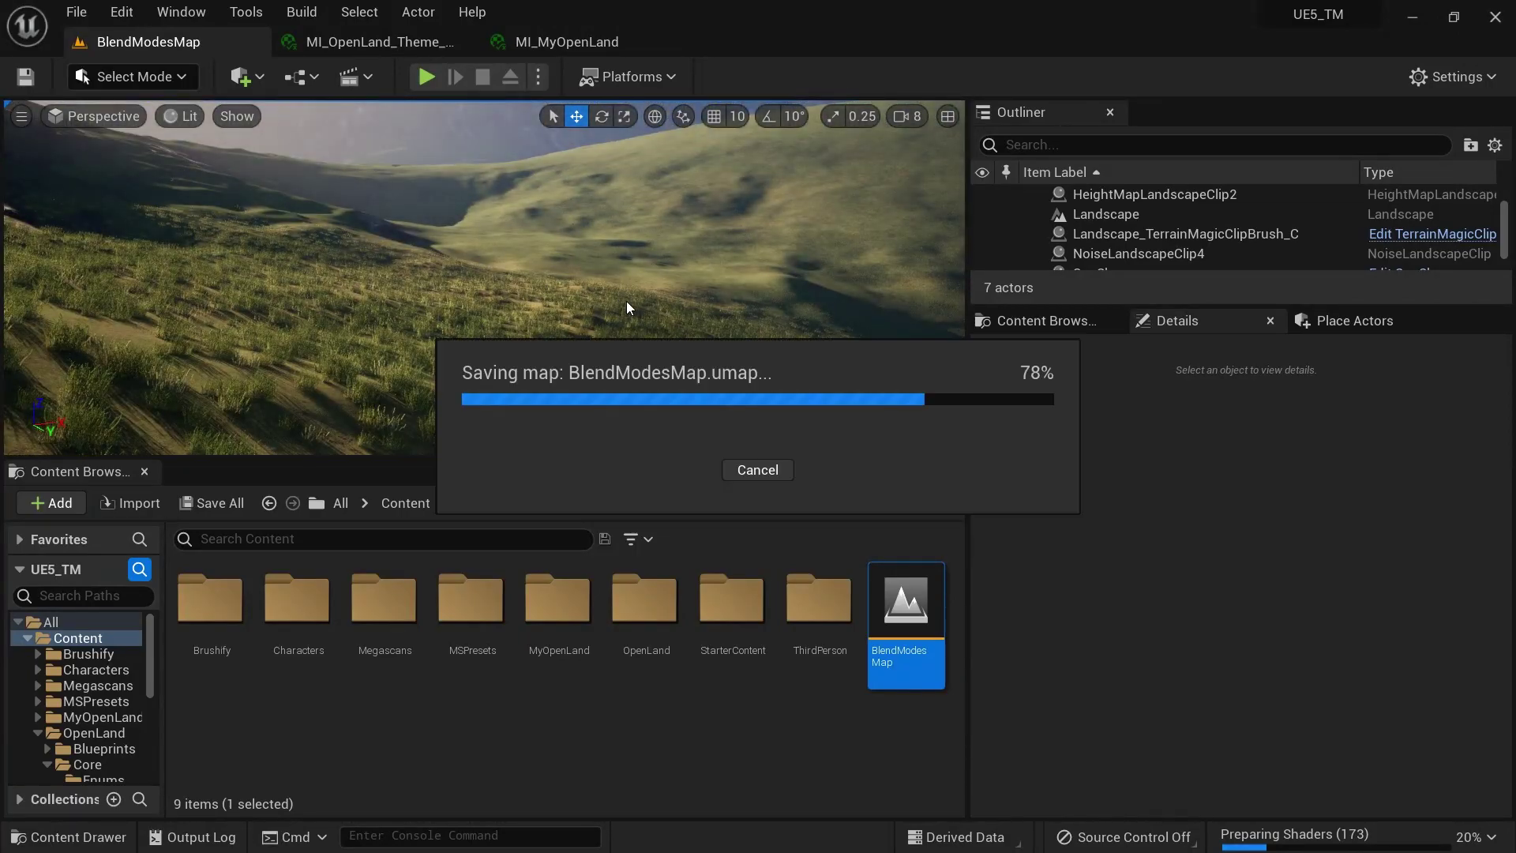
# Play-test the level by moving the character through the grass, and stop the session.
pyautogui.hotkey('alt', 'p')
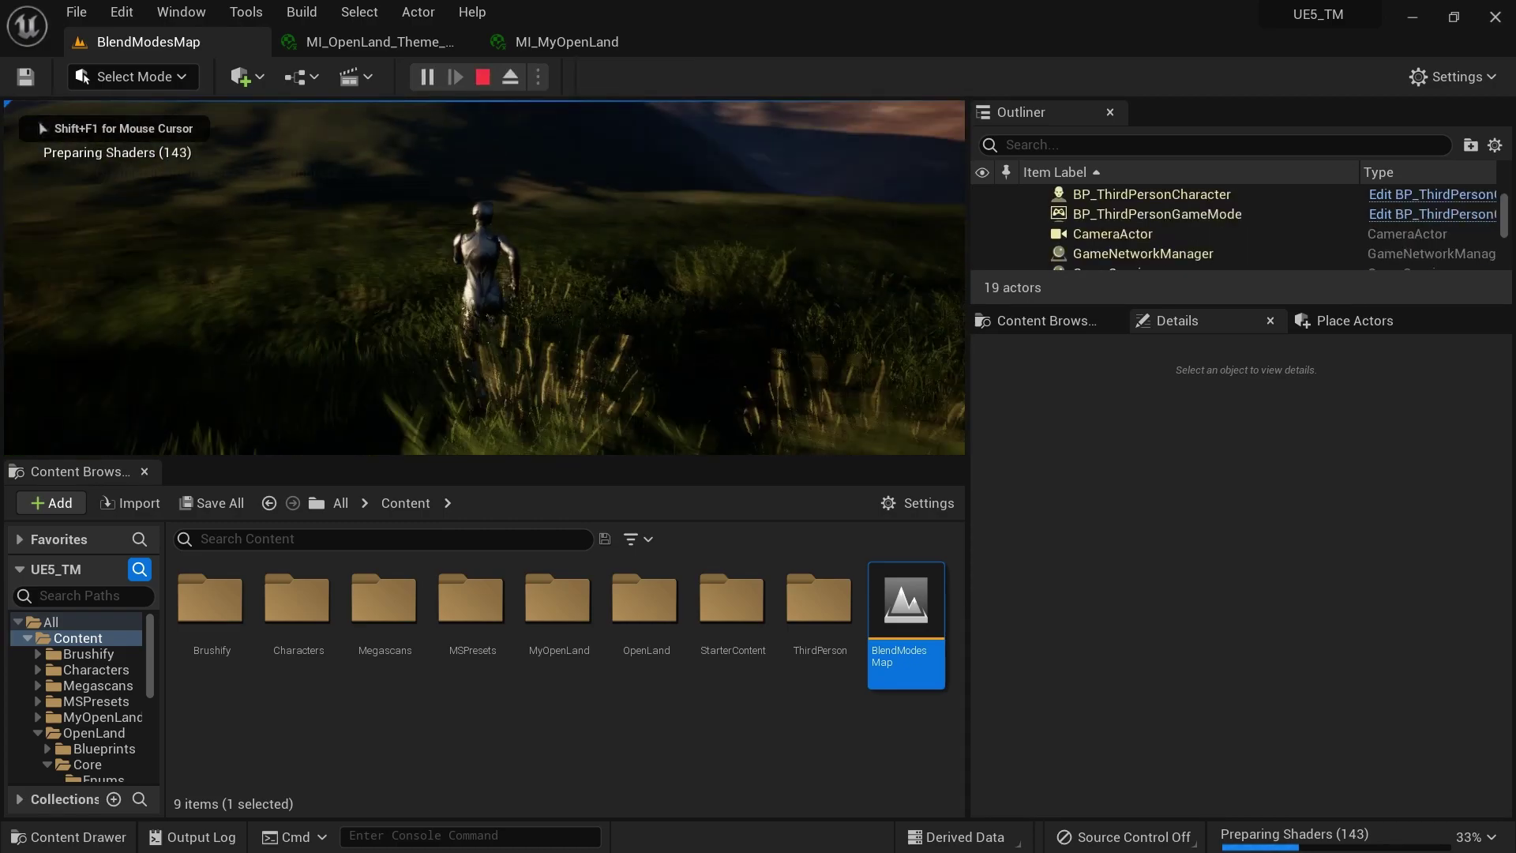
pyautogui.press('w')
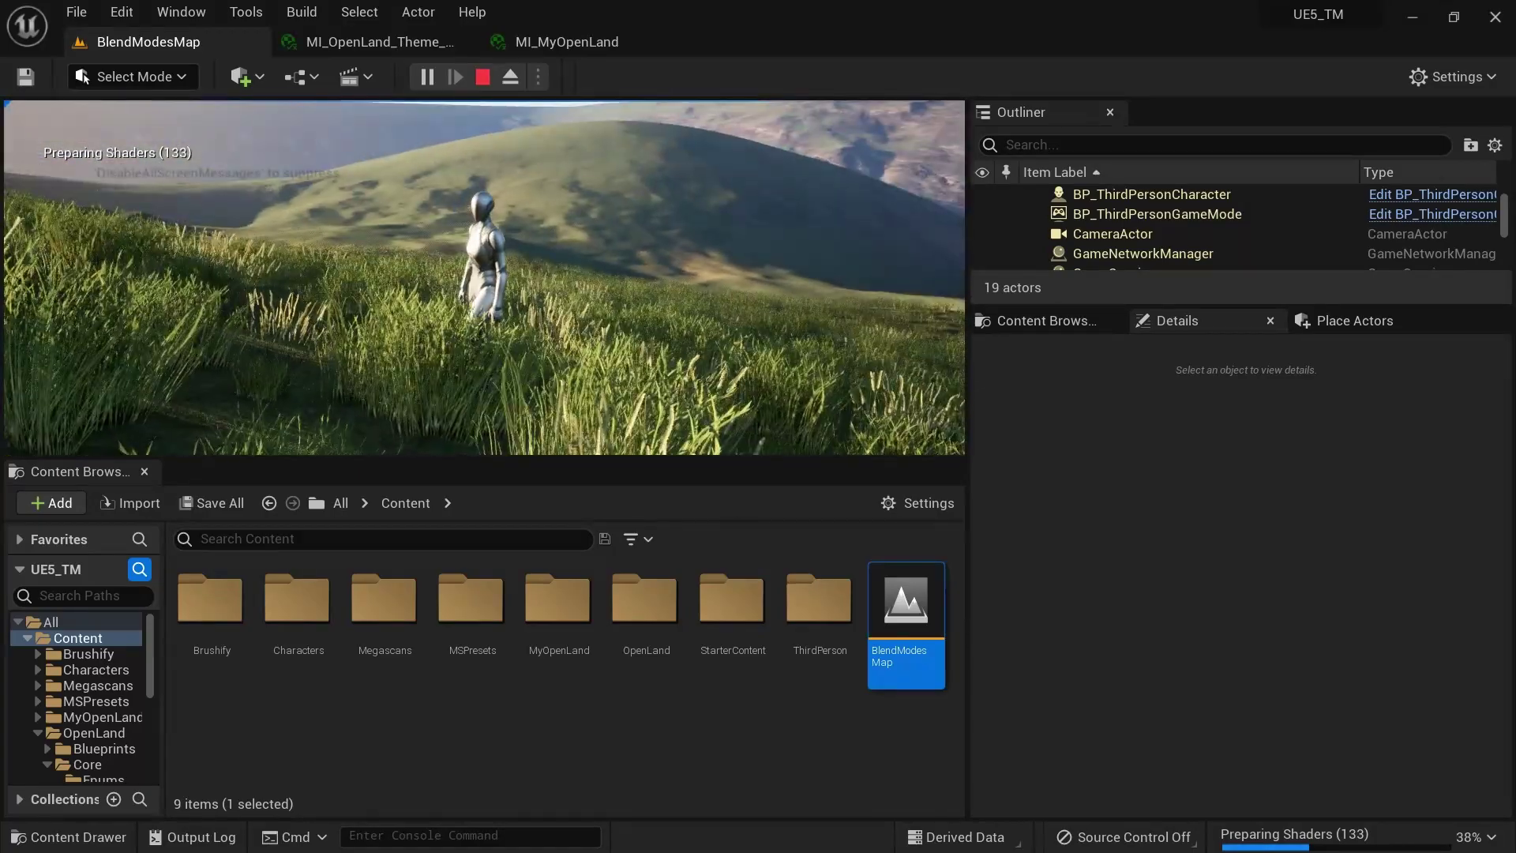
pyautogui.press('Escape')
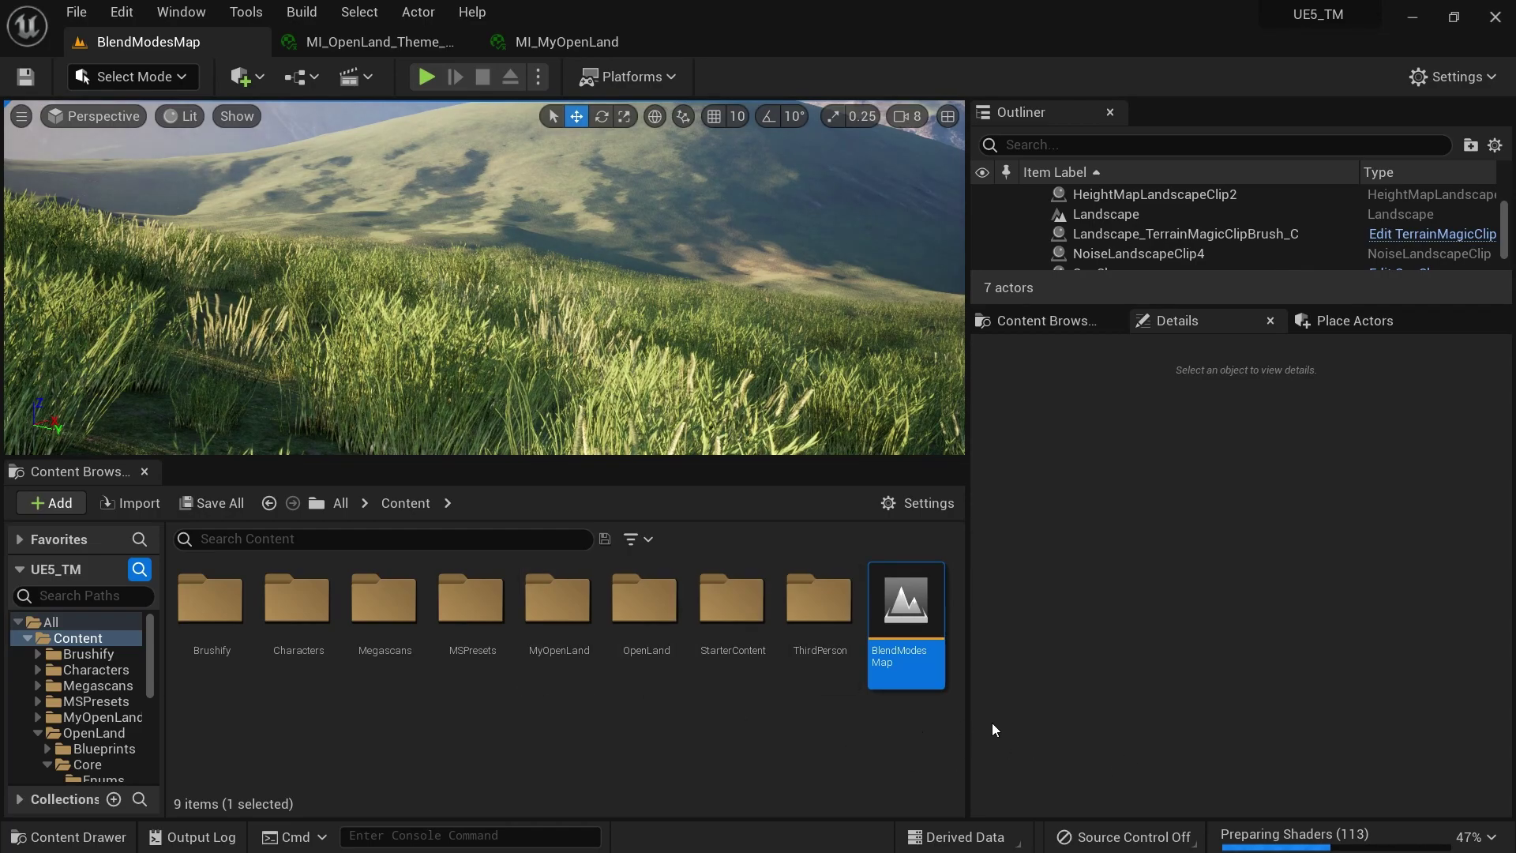
# Open the duplicated master material M_MyOpenLand from the MyOpenLand folder.
pyautogui.doubleClick(556, 624)
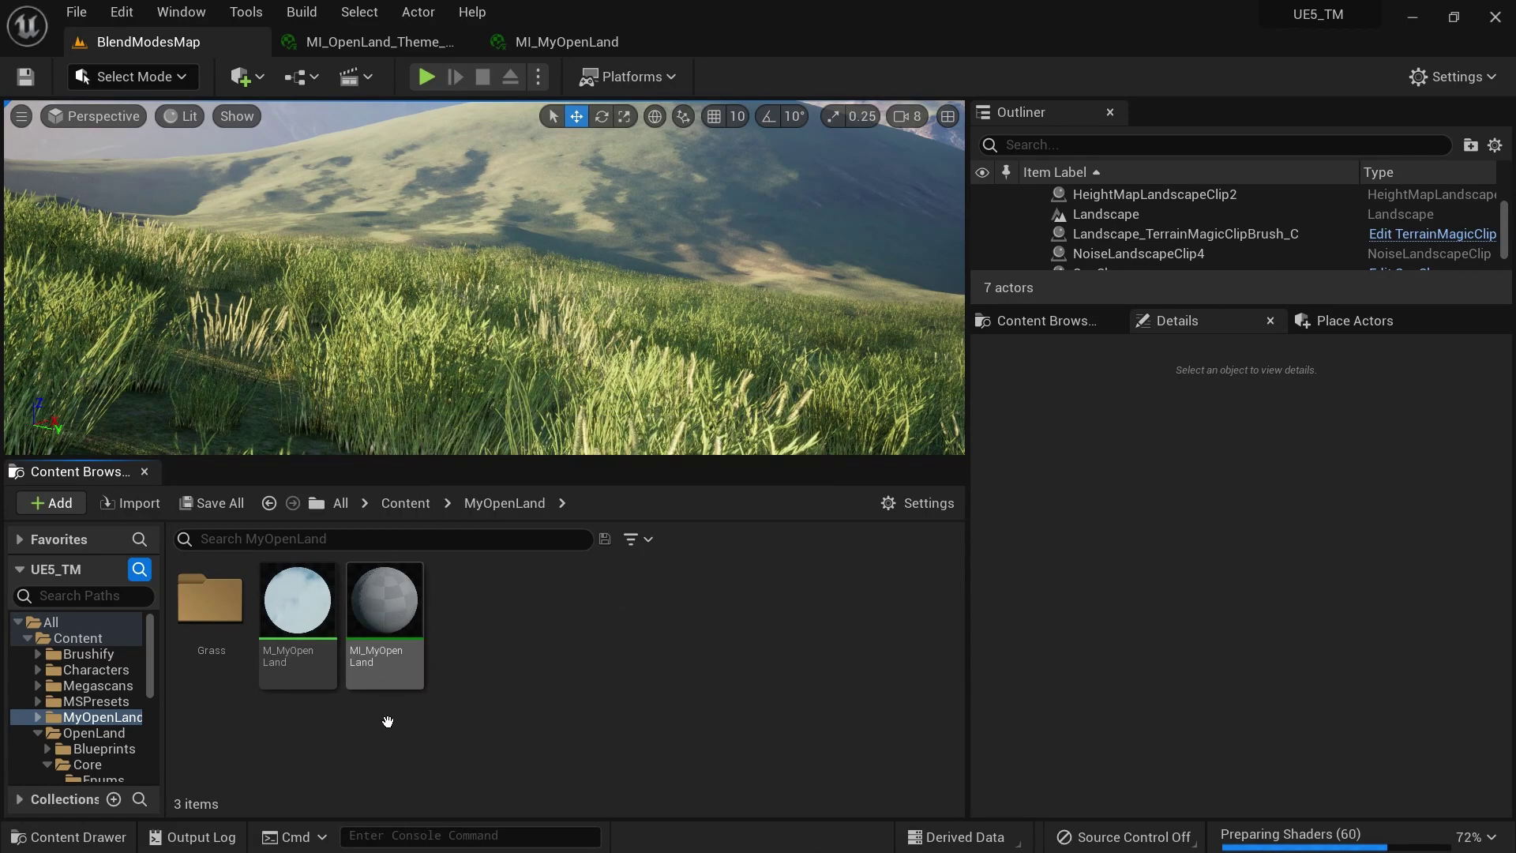
pyautogui.moveTo(305, 649)
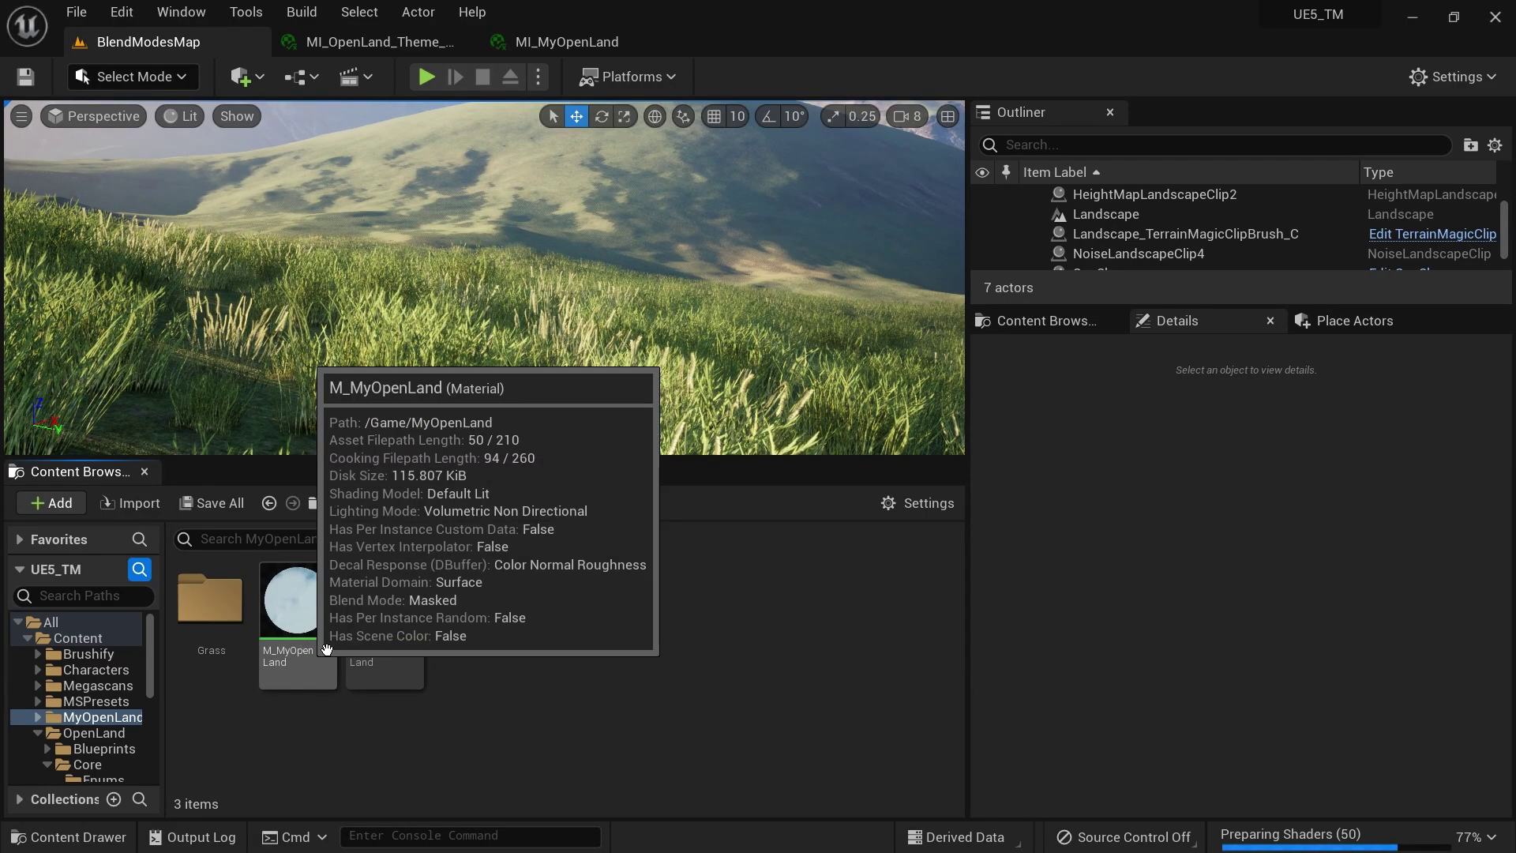
pyautogui.click(281, 617)
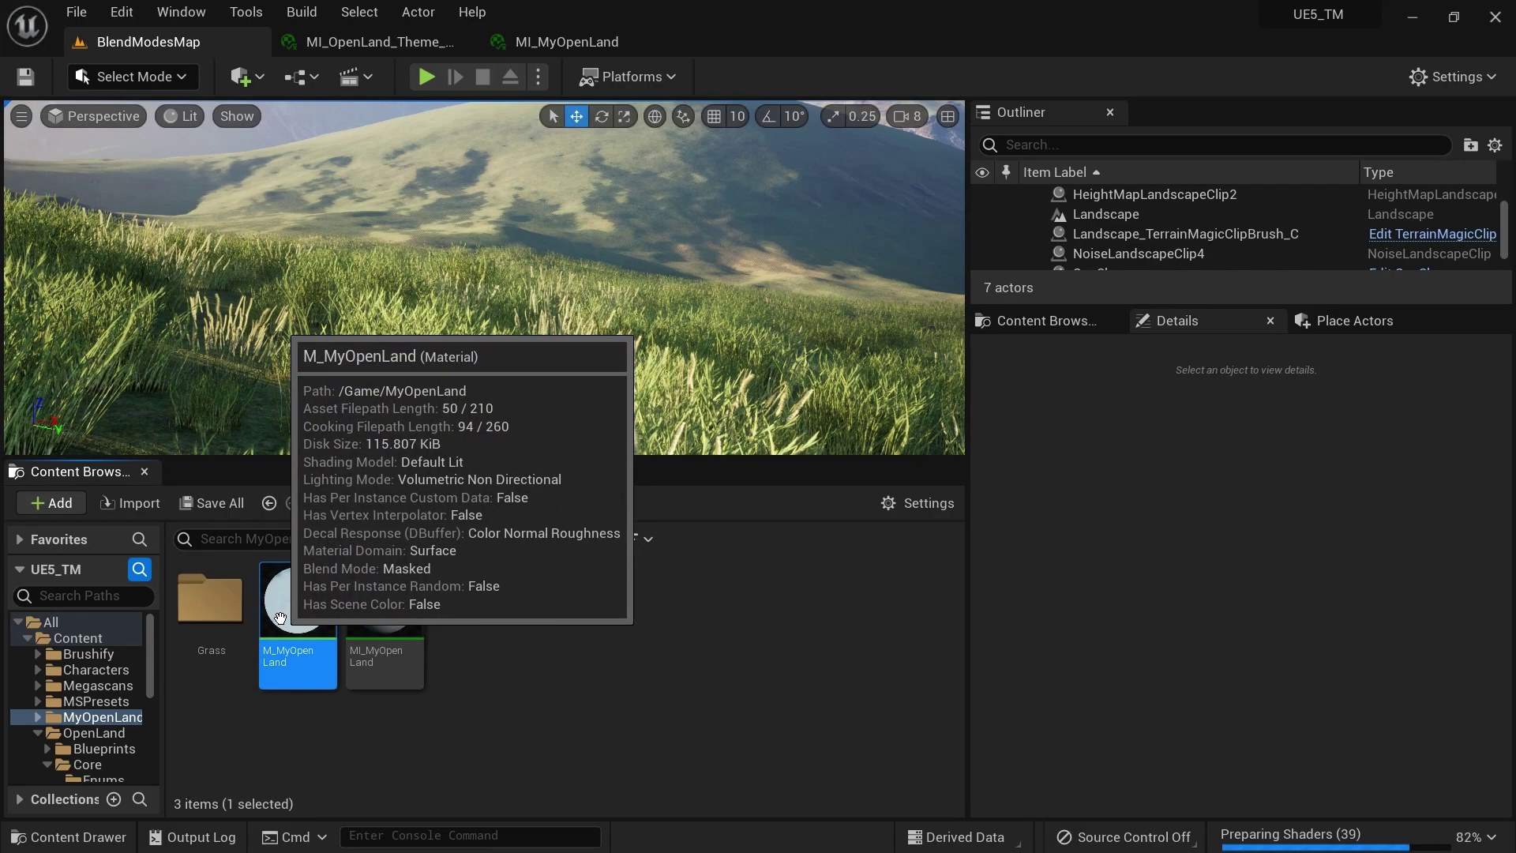
pyautogui.doubleClick(281, 618)
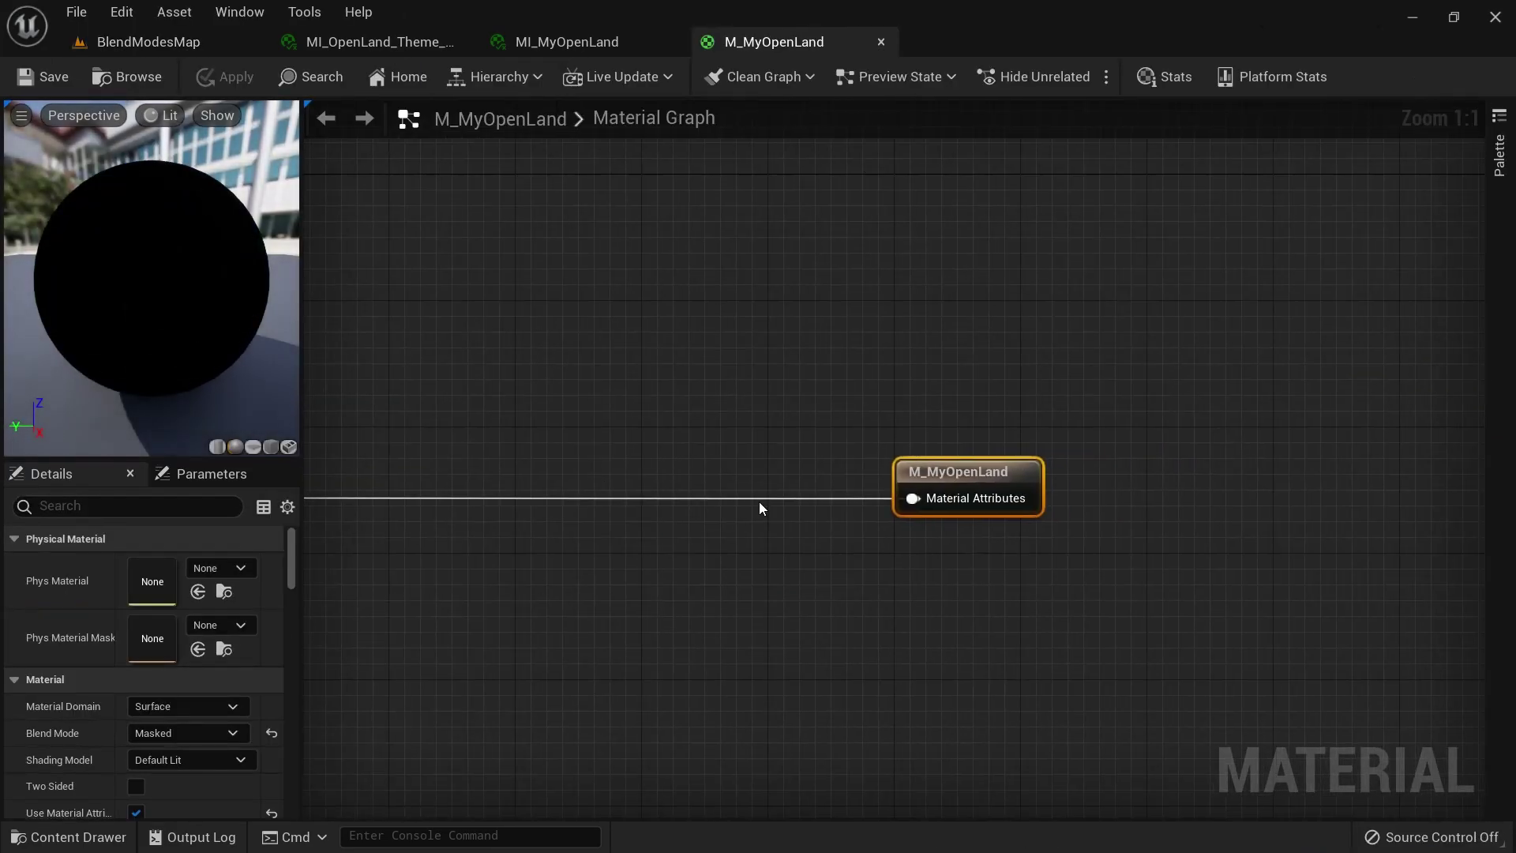
# Examine the Grass Management section of the material graph, including the Spawn Grass group and its Grass output node.
pyautogui.scroll(-12, 752, 510)
pyautogui.moveTo(629, 660); pyautogui.dragTo(1334, 526, button='right')
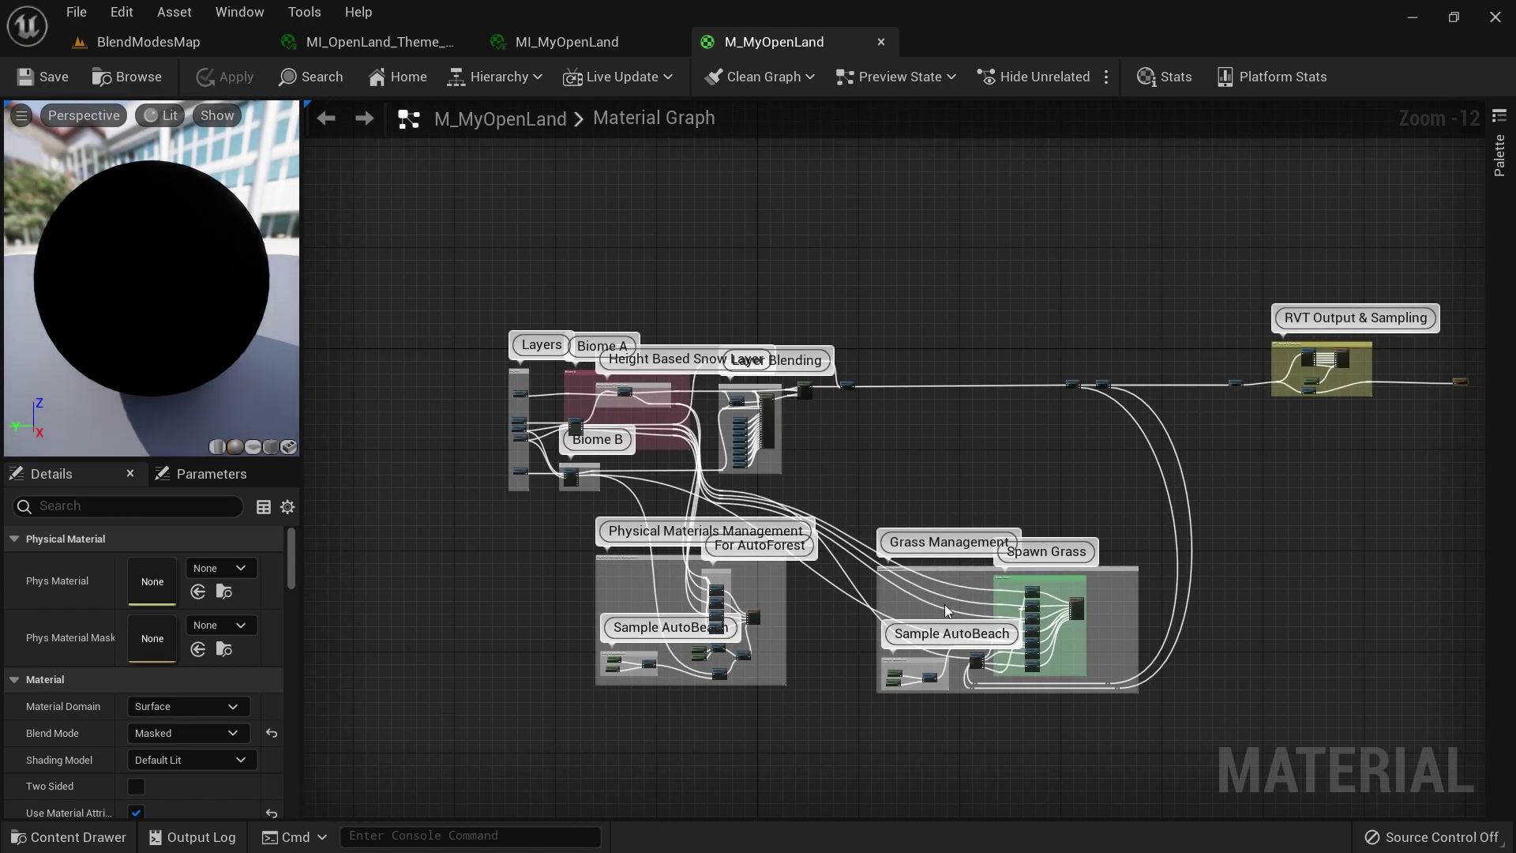
pyautogui.scroll(10, 946, 608)
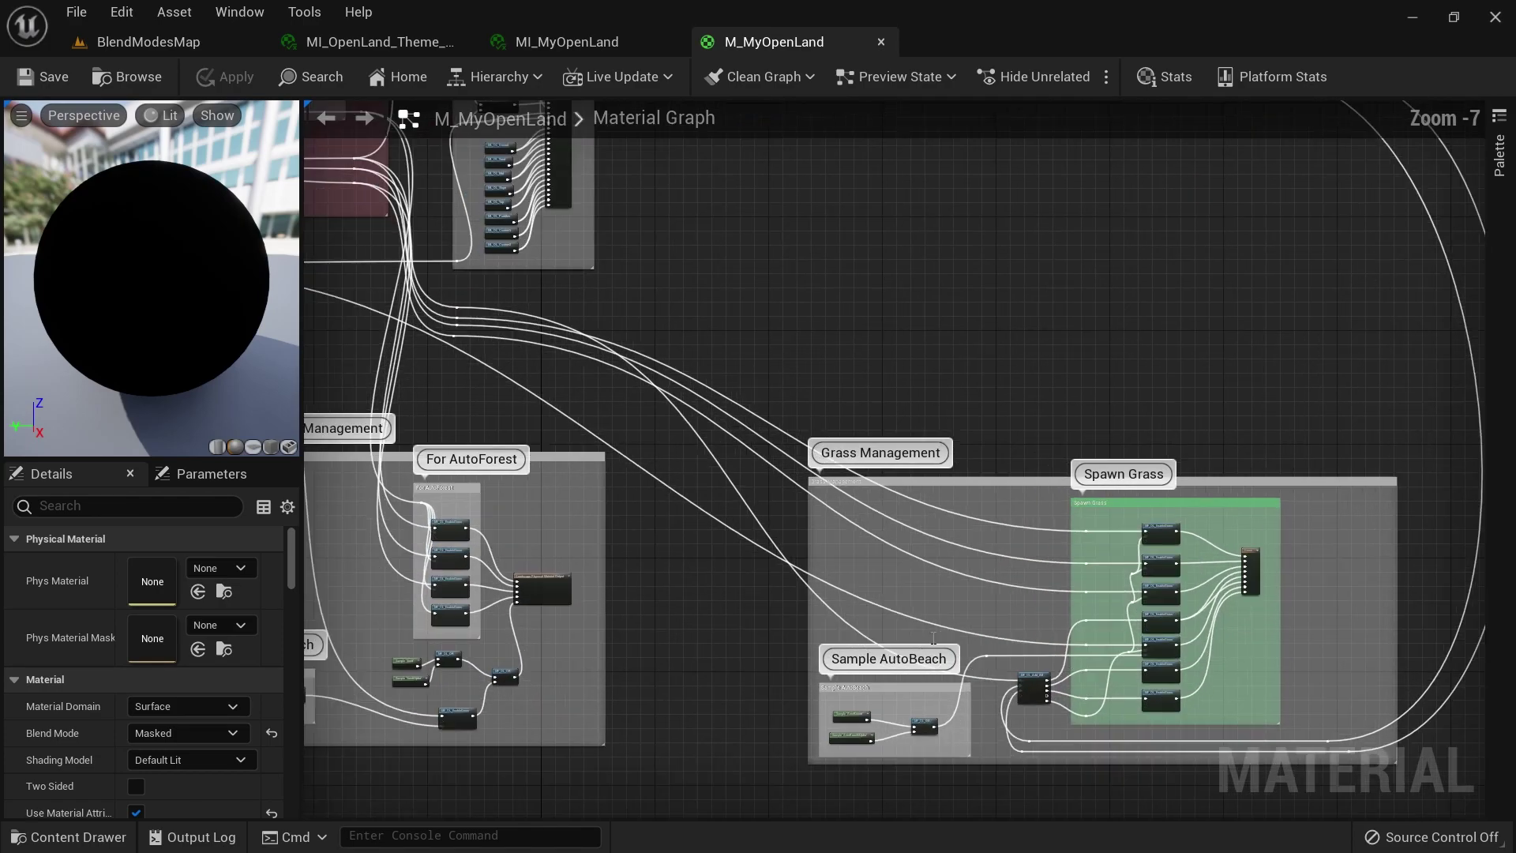
pyautogui.scroll(-5, 994, 571)
pyautogui.scroll(2, 1130, 529)
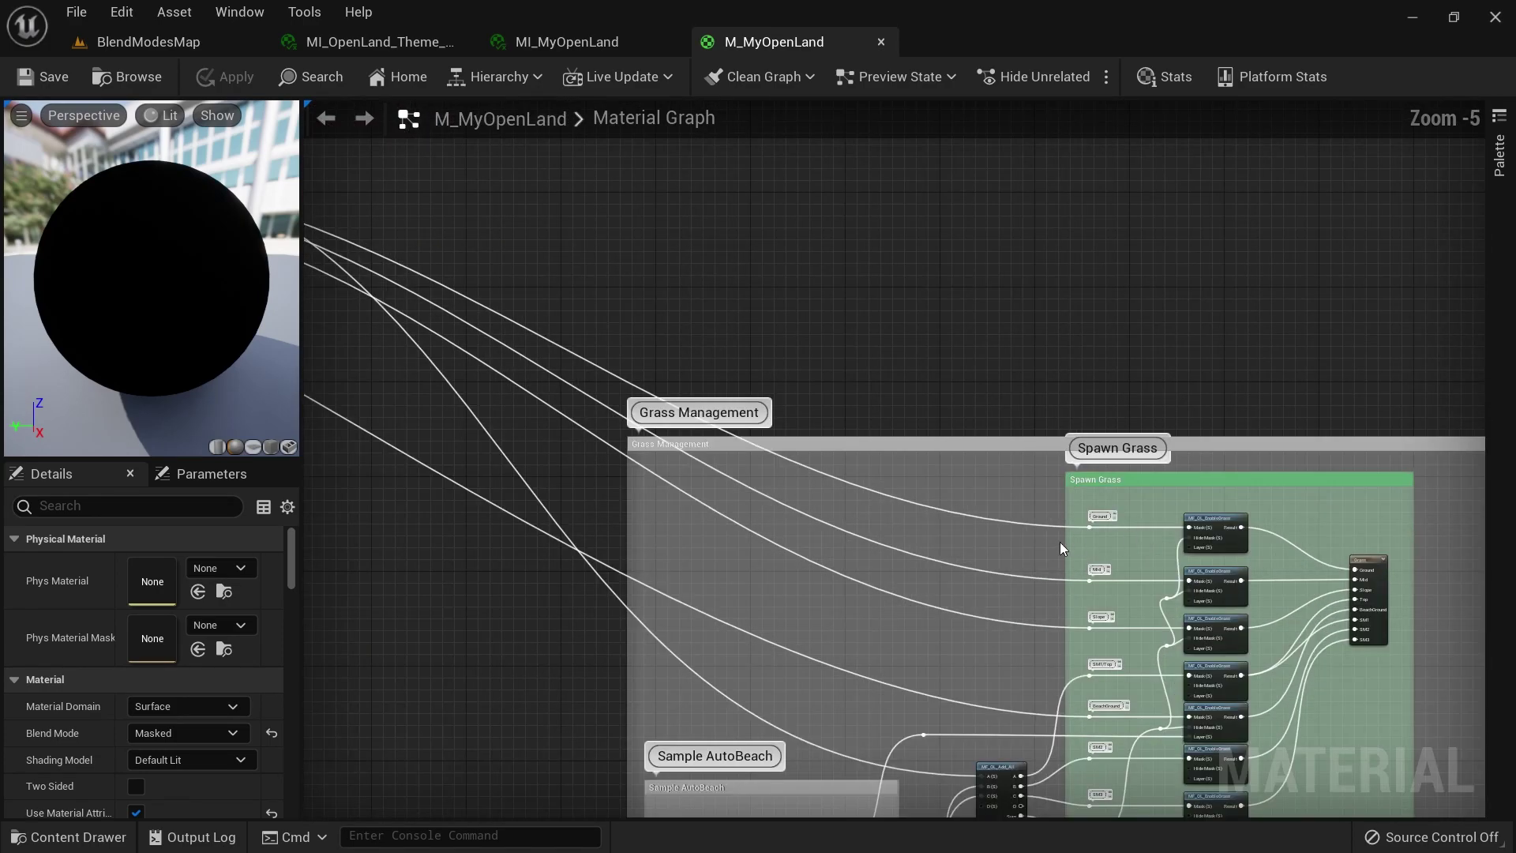
pyautogui.scroll(2, 1102, 570)
pyautogui.moveTo(1324, 485); pyautogui.dragTo(938, 357, button='right')
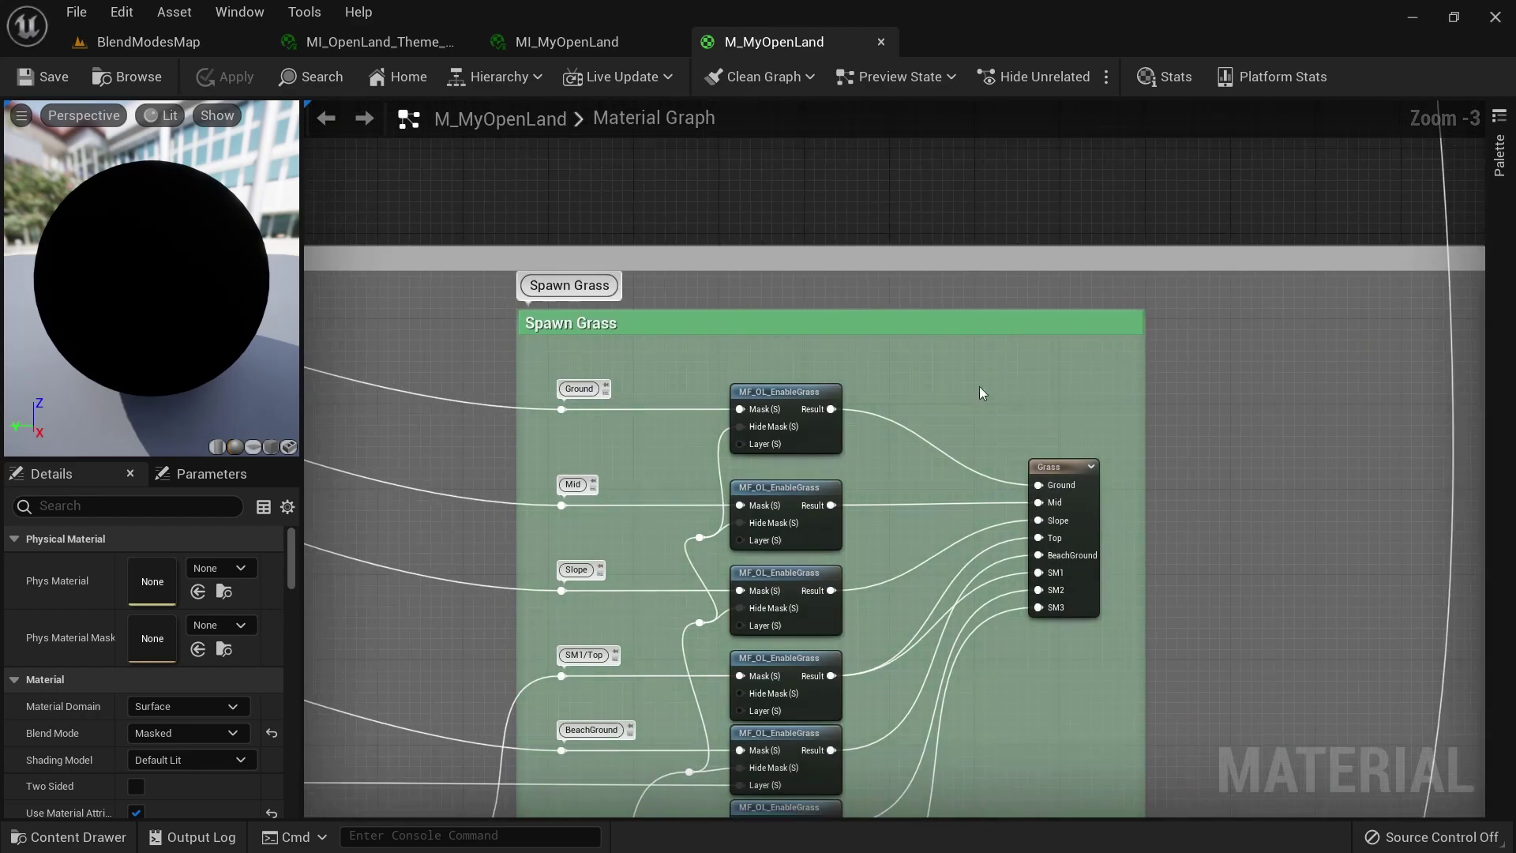
pyautogui.scroll(-3, 1027, 561)
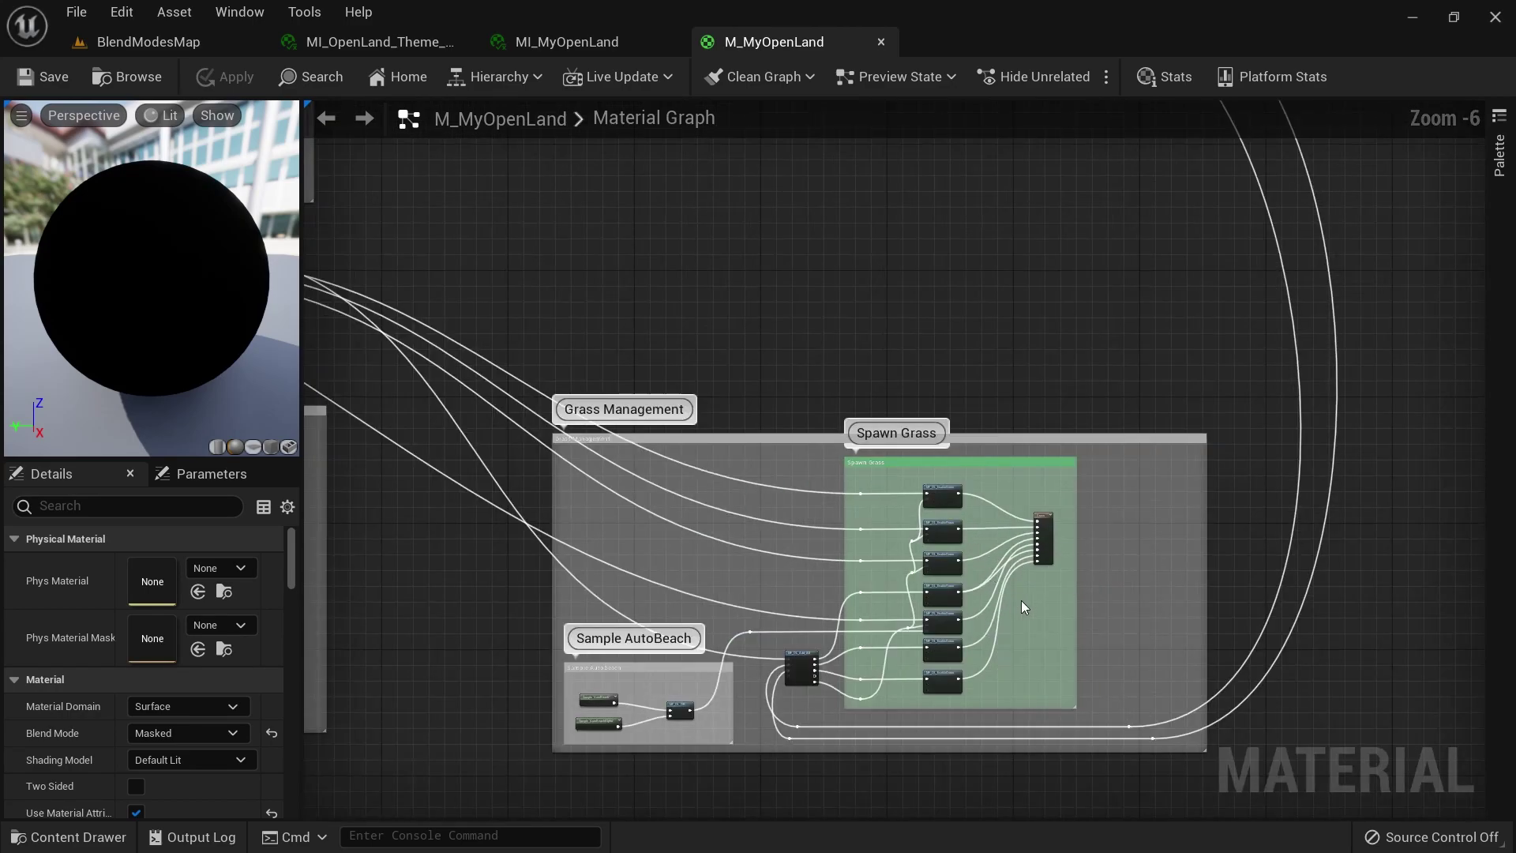
# Examine the Physical Materials Management, Layer Blending, Biome A and Biome B sections of the material graph and how they connect.
pyautogui.moveTo(643, 220); pyautogui.dragTo(785, 284, button='right')
pyautogui.scroll(-3, 1130, 338)
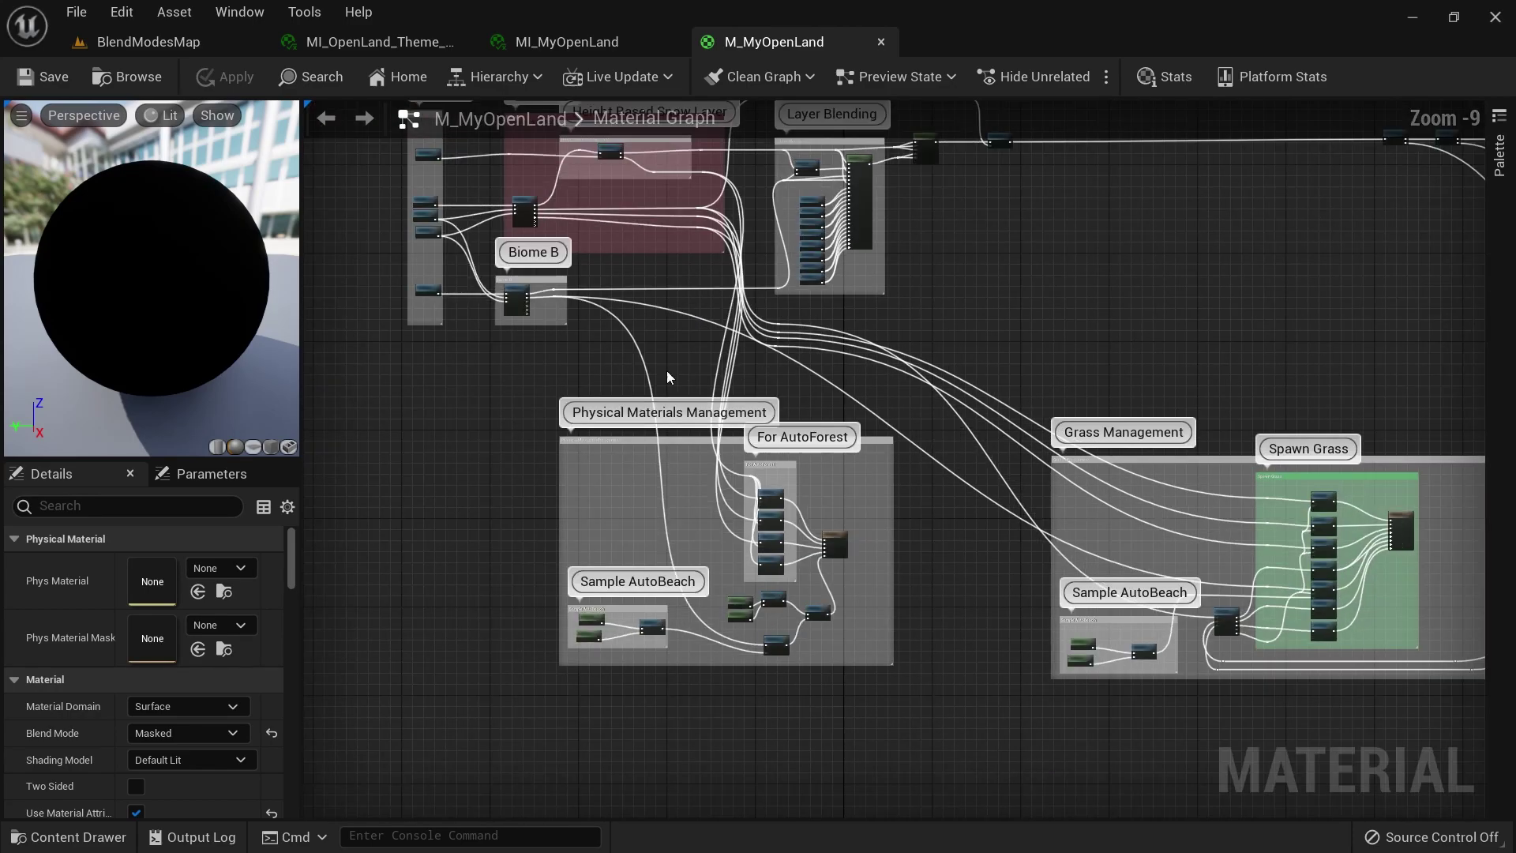
pyautogui.scroll(3, 936, 569)
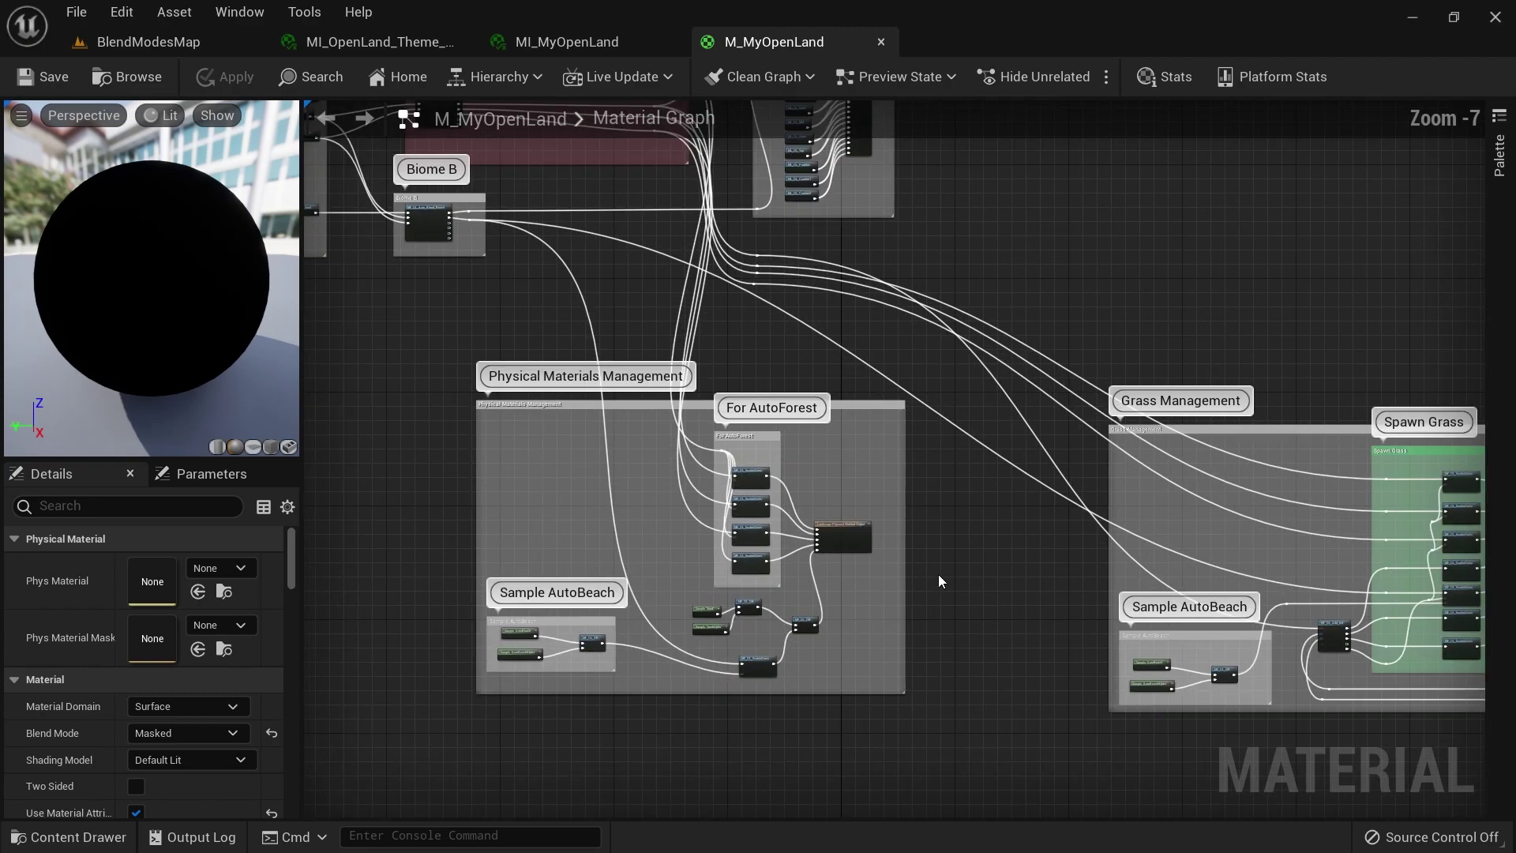
pyautogui.moveTo(935, 197); pyautogui.dragTo(896, 476, button='right')
pyautogui.scroll(4, 869, 426)
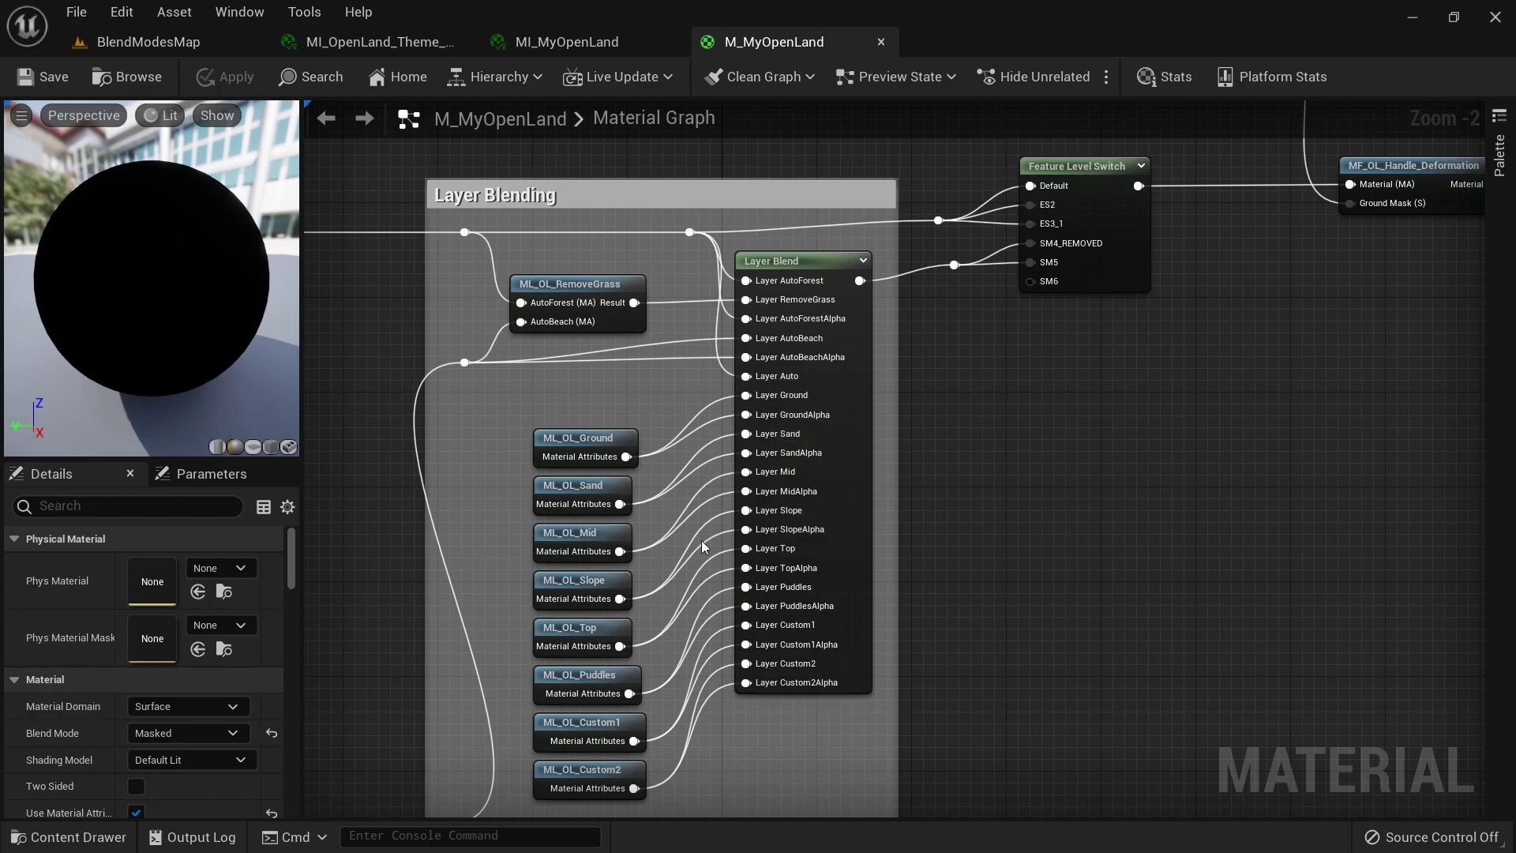
pyautogui.scroll(-5, 789, 537)
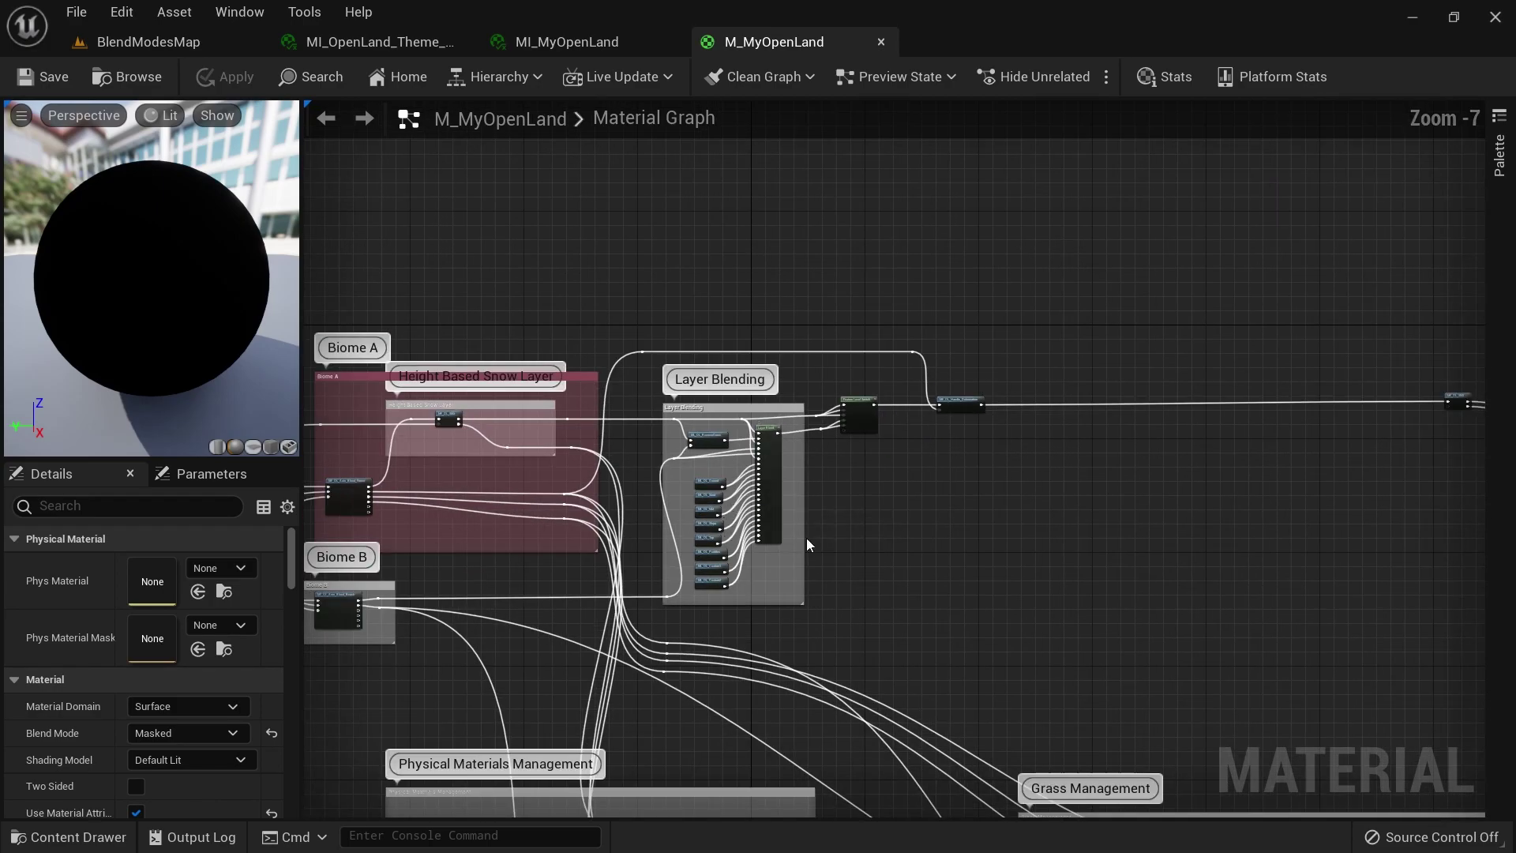
pyautogui.scroll(3, 796, 545)
pyautogui.moveTo(550, 267); pyautogui.dragTo(780, 212, button='right')
pyautogui.scroll(2, 807, 423)
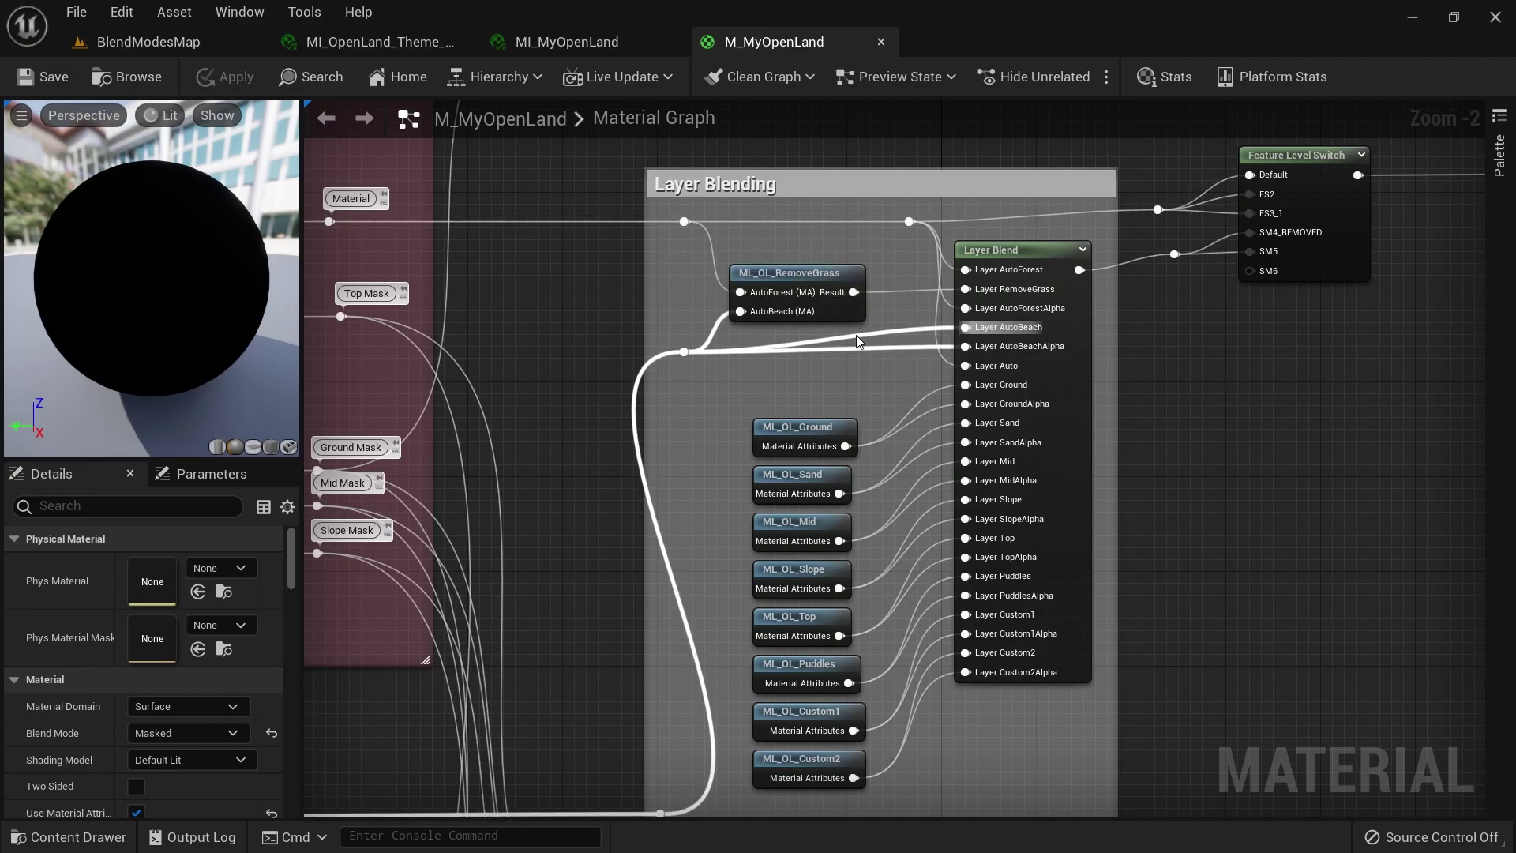
pyautogui.scroll(-5, 856, 334)
pyautogui.moveTo(1159, 490); pyautogui.dragTo(1212, 379, button='right')
pyautogui.scroll(3, 513, 306)
pyautogui.scroll(-2, 513, 312)
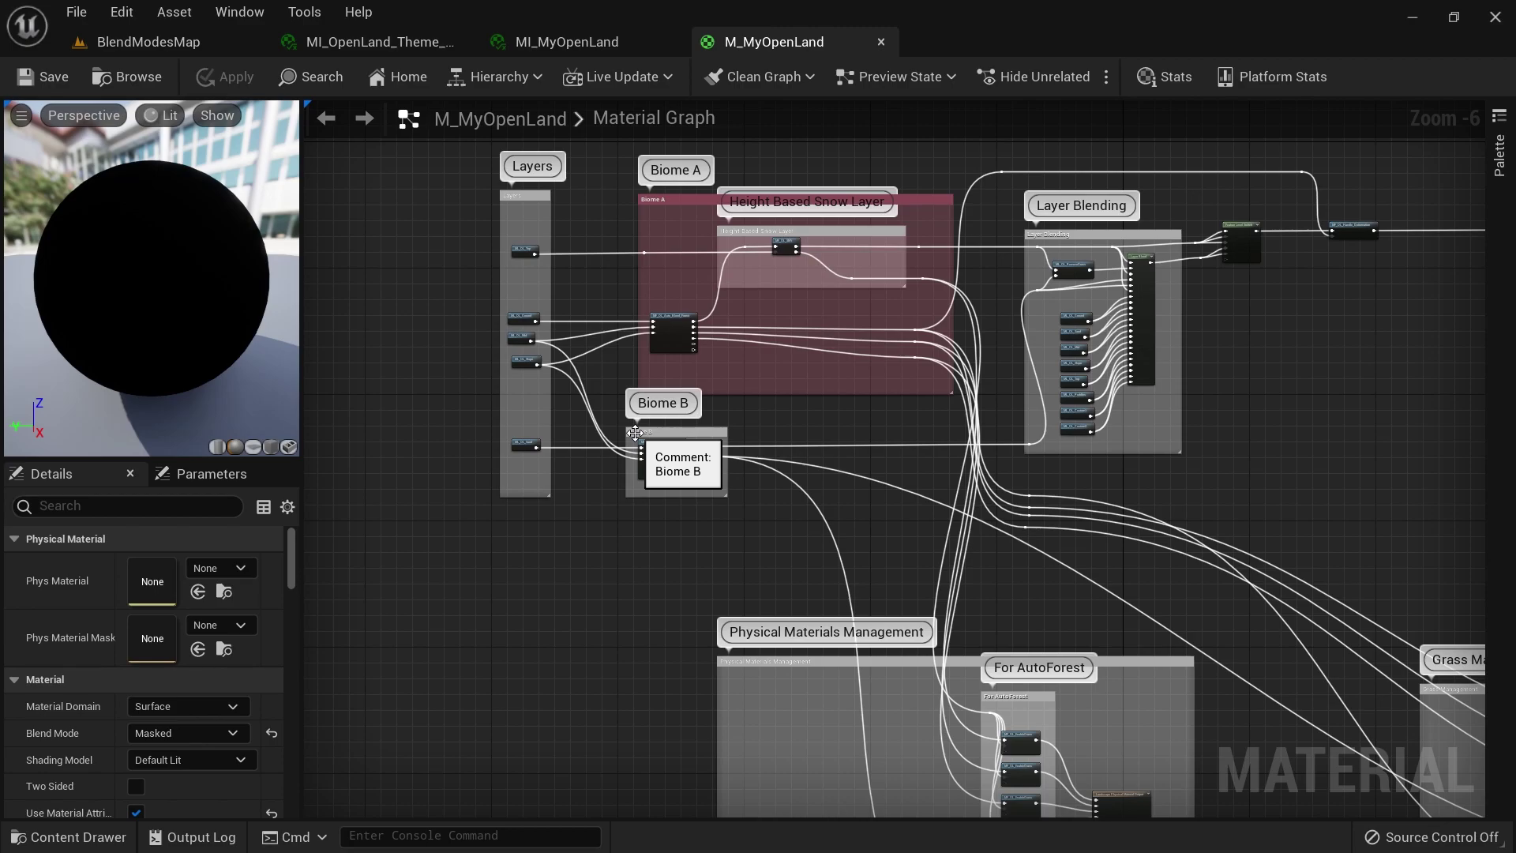
# Return to the BlendModesMap level and start the Epic Games Launcher from a Windows search for "epic".
pyautogui.click(158, 43)
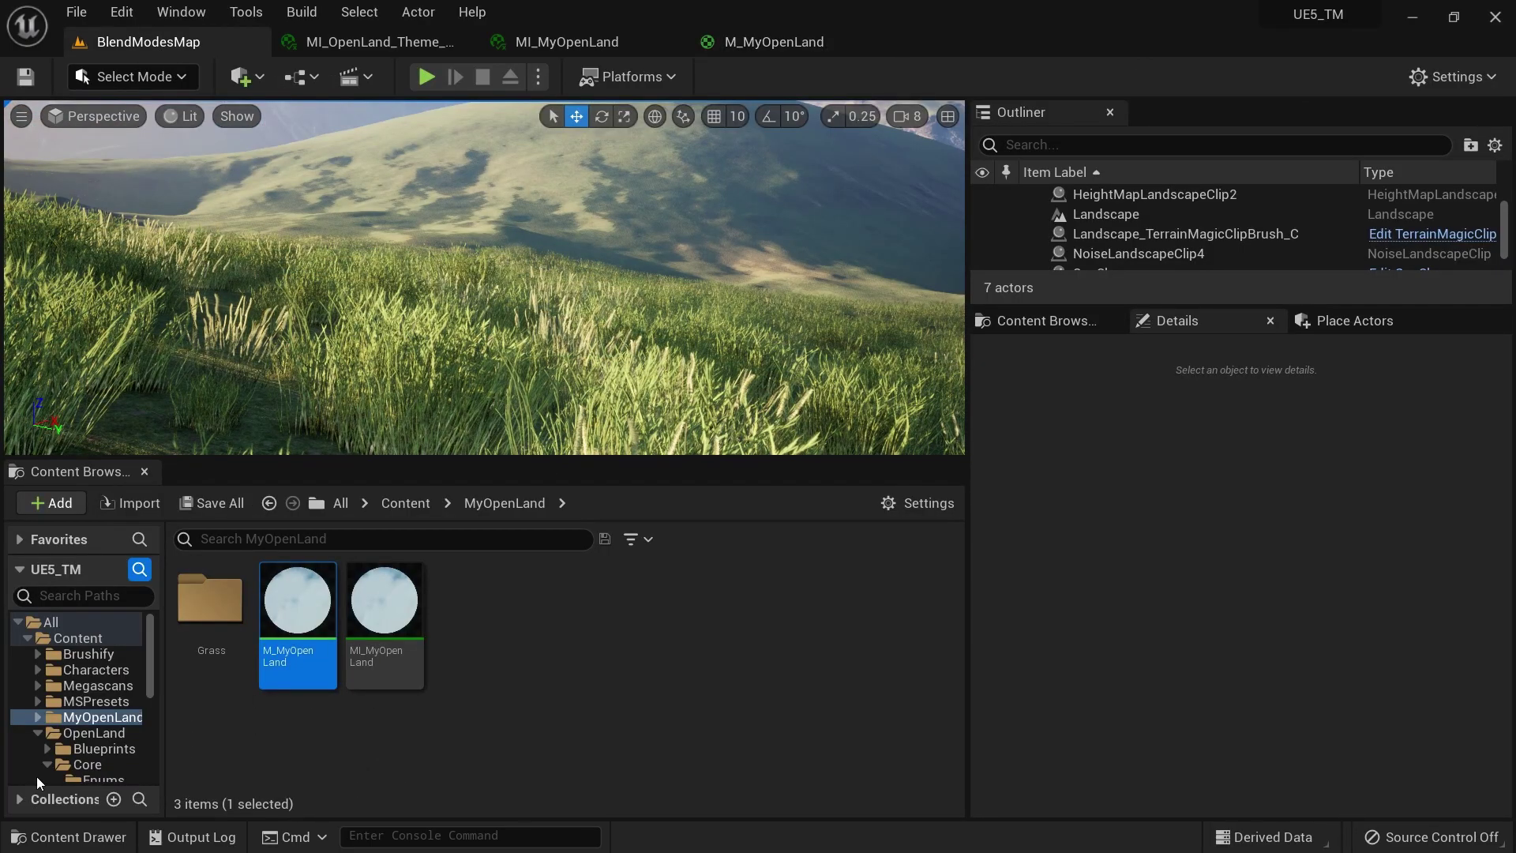
pyautogui.press('super')
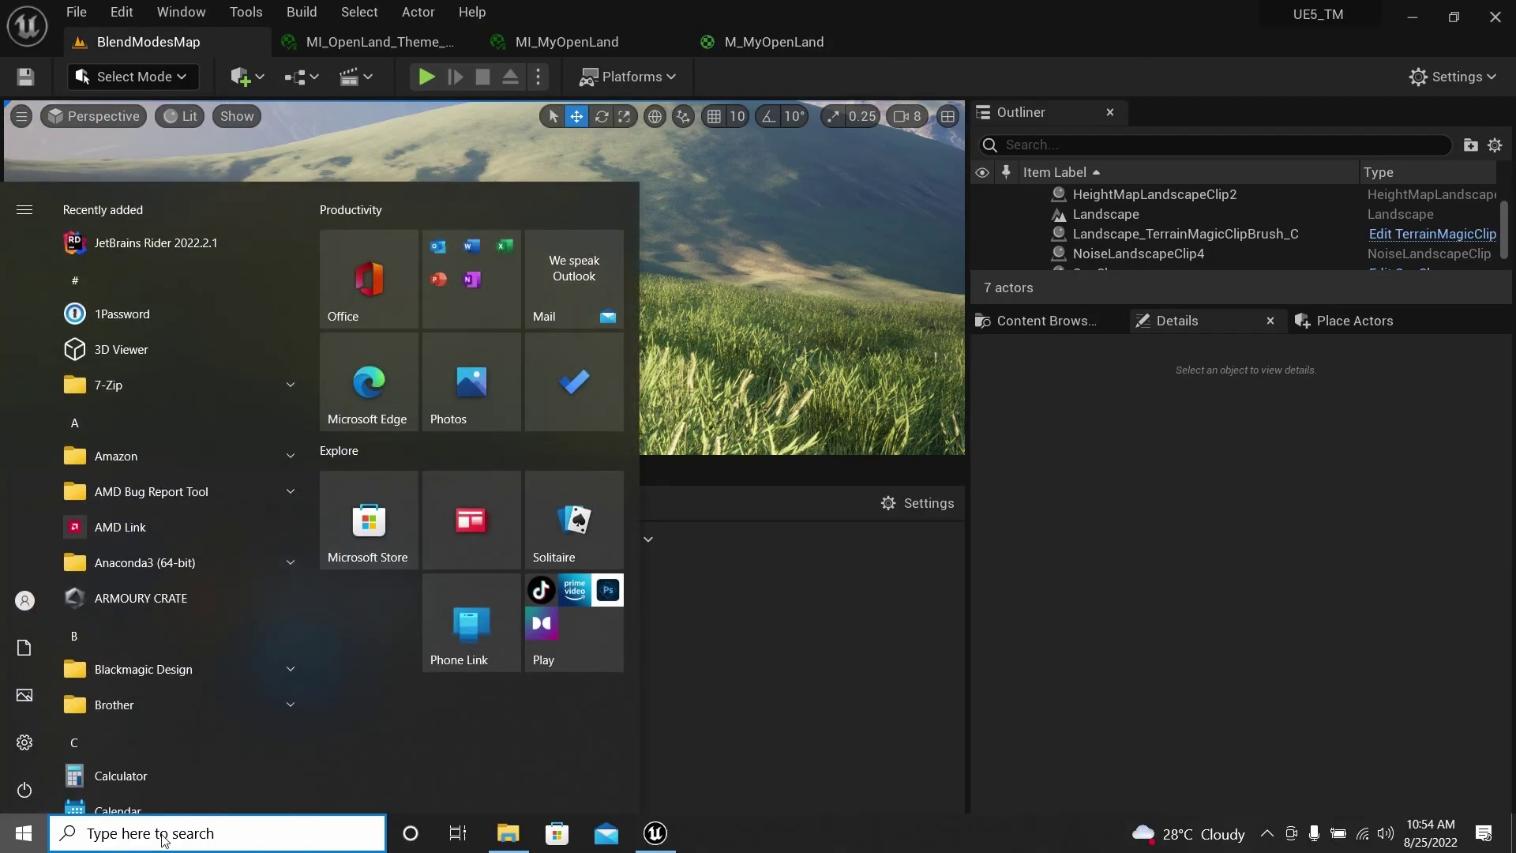
pyautogui.write('epic')
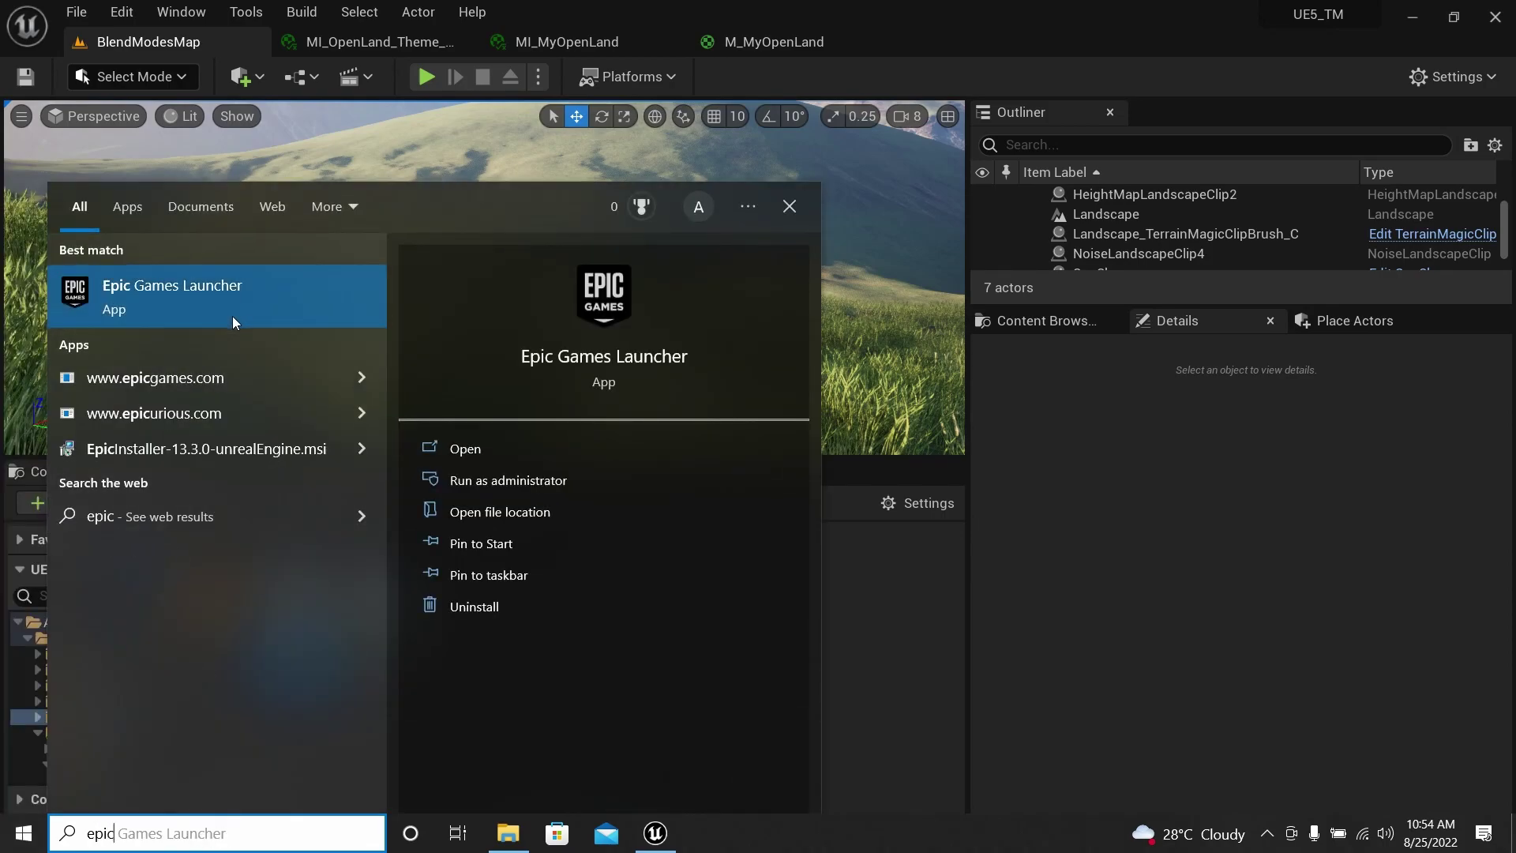
pyautogui.click(232, 316)
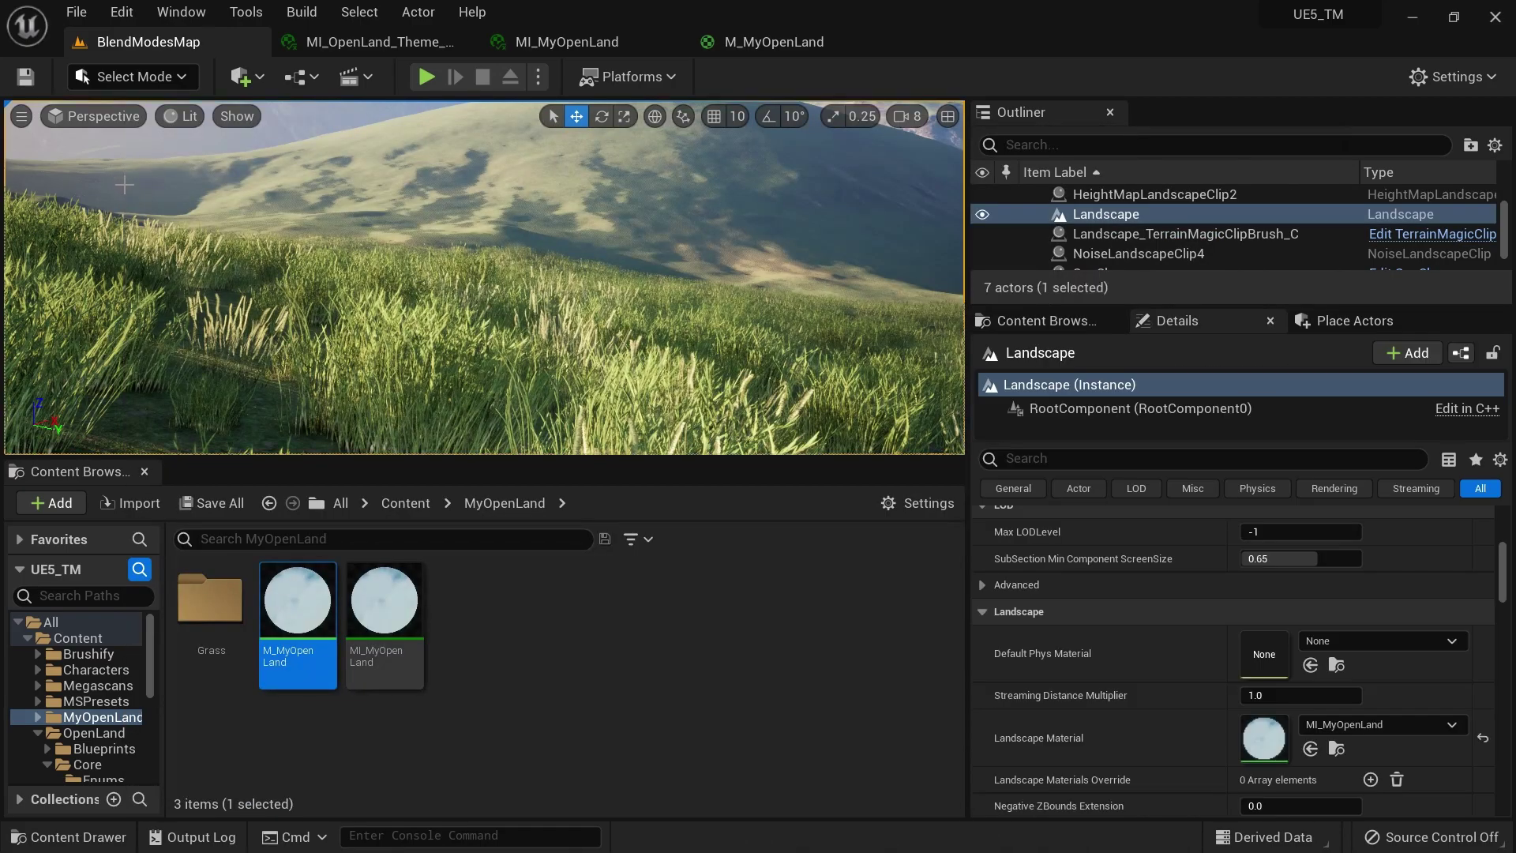
# Save the BlendModesMap level and close the Unreal Editor.
pyautogui.hotkey('ctrl', 's')
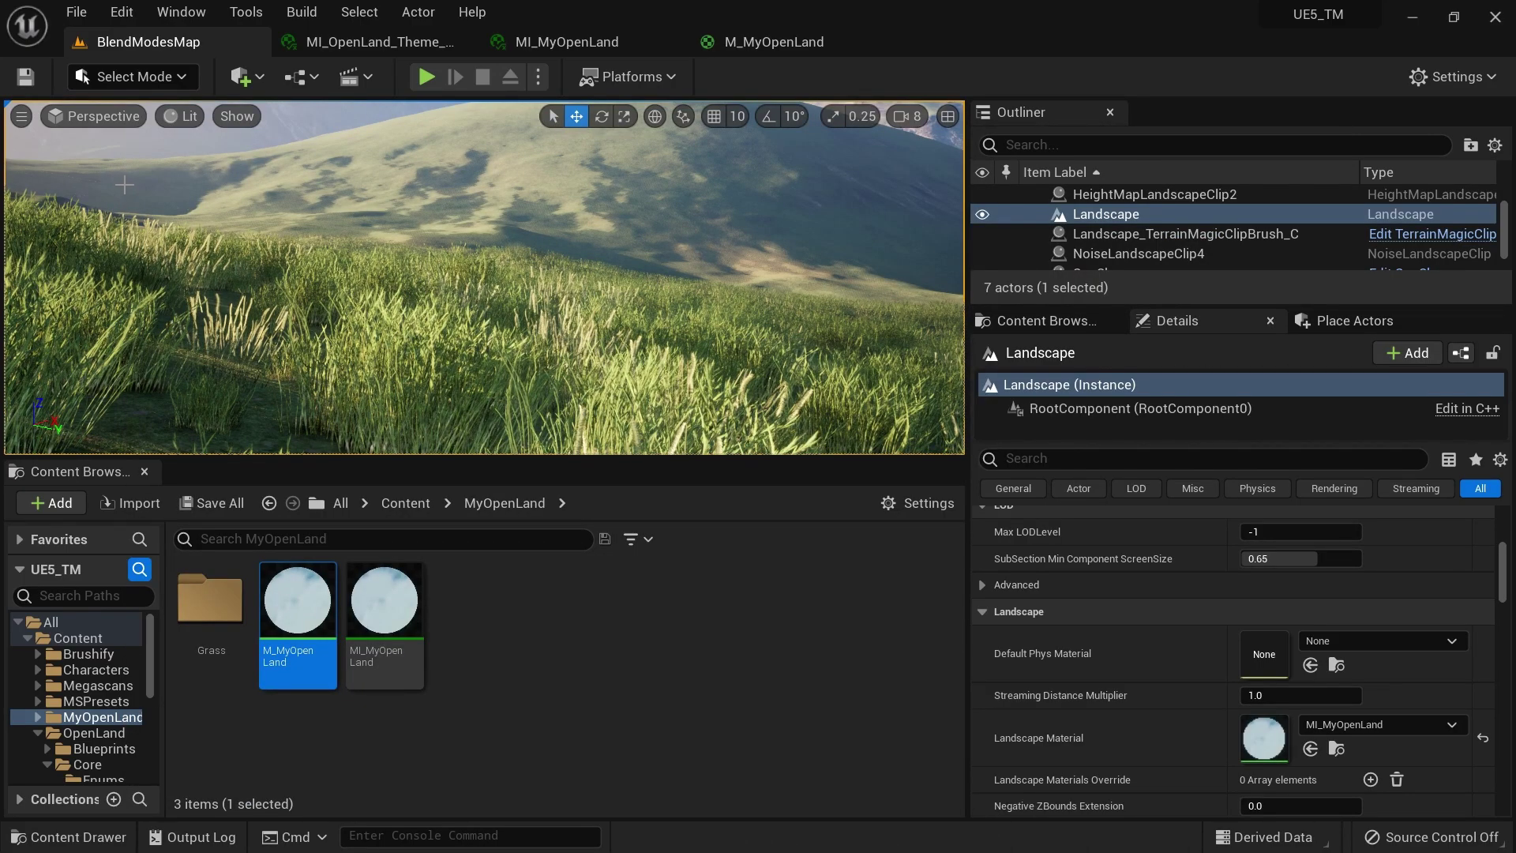
pyautogui.moveTo(124, 185)
pyautogui.mouseDown(button='right')
pyautogui.moveTo(124, 162)
pyautogui.moveTo(124, 178)
pyautogui.mouseUp(button='right')
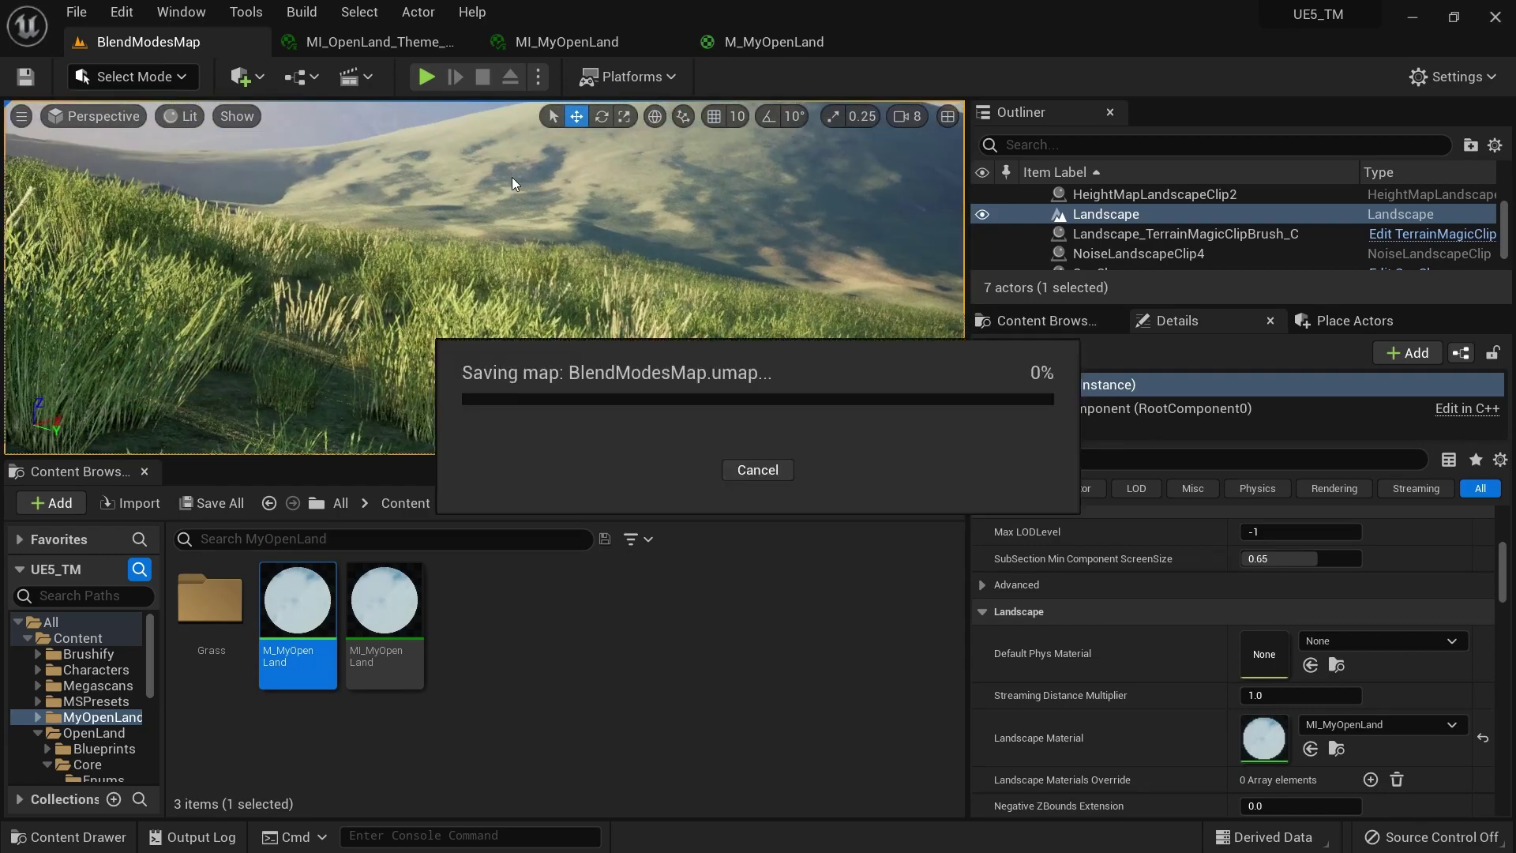
pyautogui.click(1495, 18)
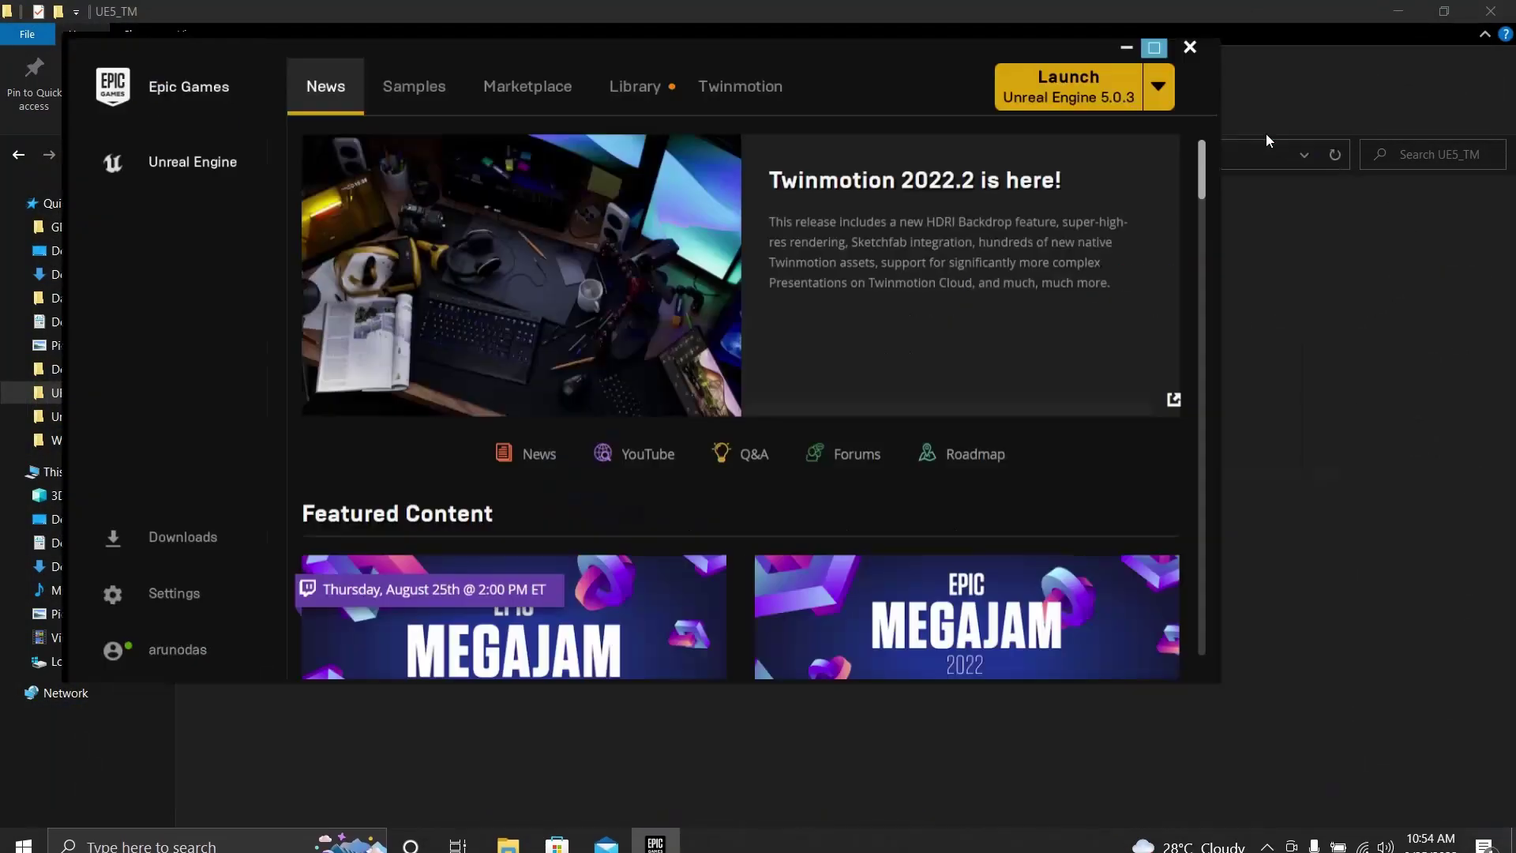
# In the Epic Games Launcher, search the Library's Vault for "openla" and update the OpenLand - Customizable Landscape Auto Material asset.
pyautogui.click(1154, 49)
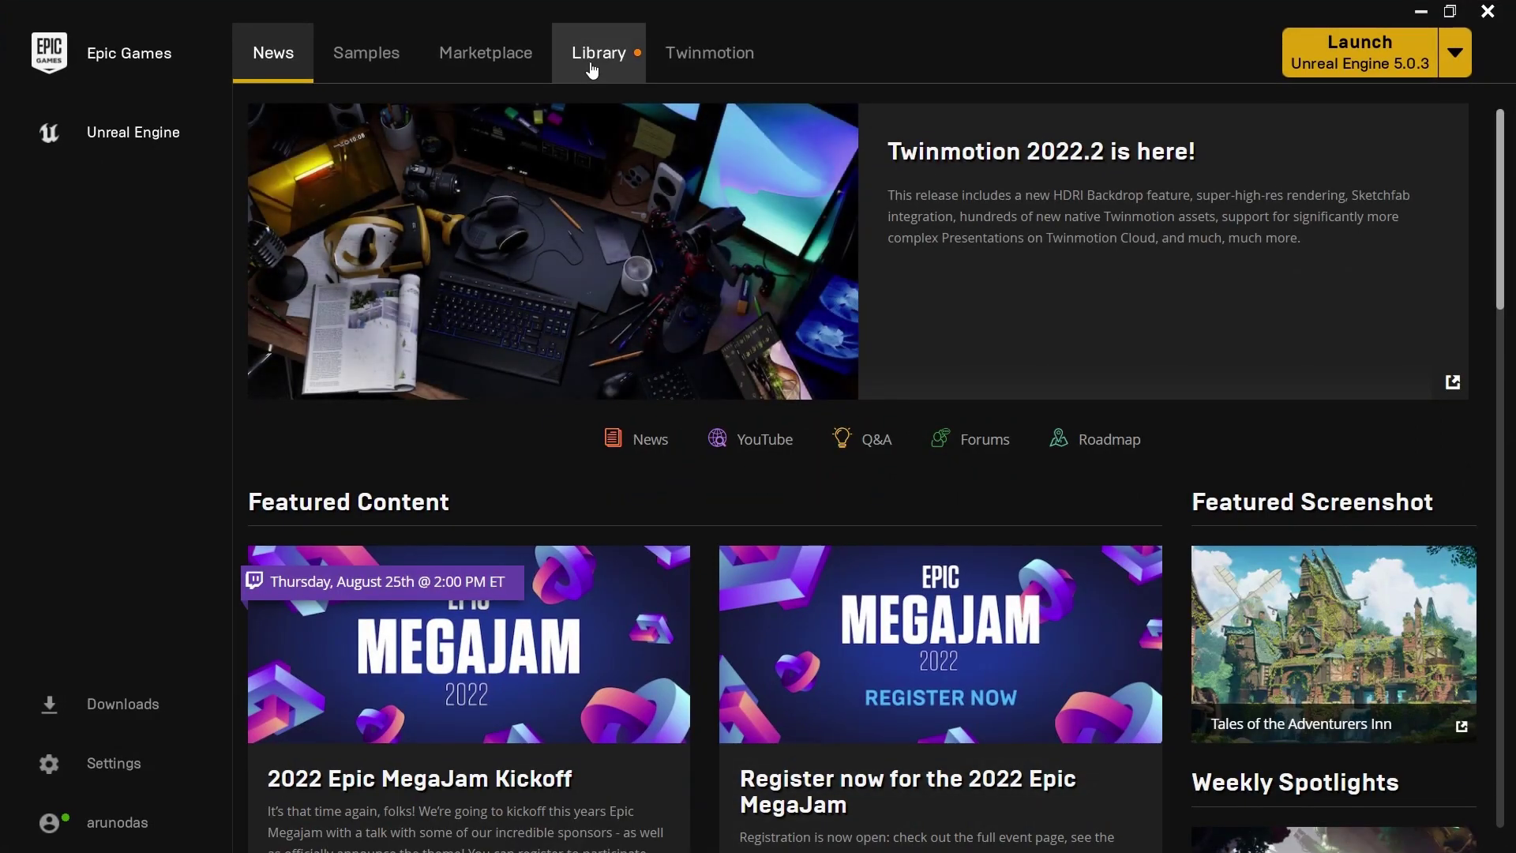
pyautogui.click(594, 65)
pyautogui.scroll(-2, 1105, 600)
pyautogui.scroll(-3, 1324, 596)
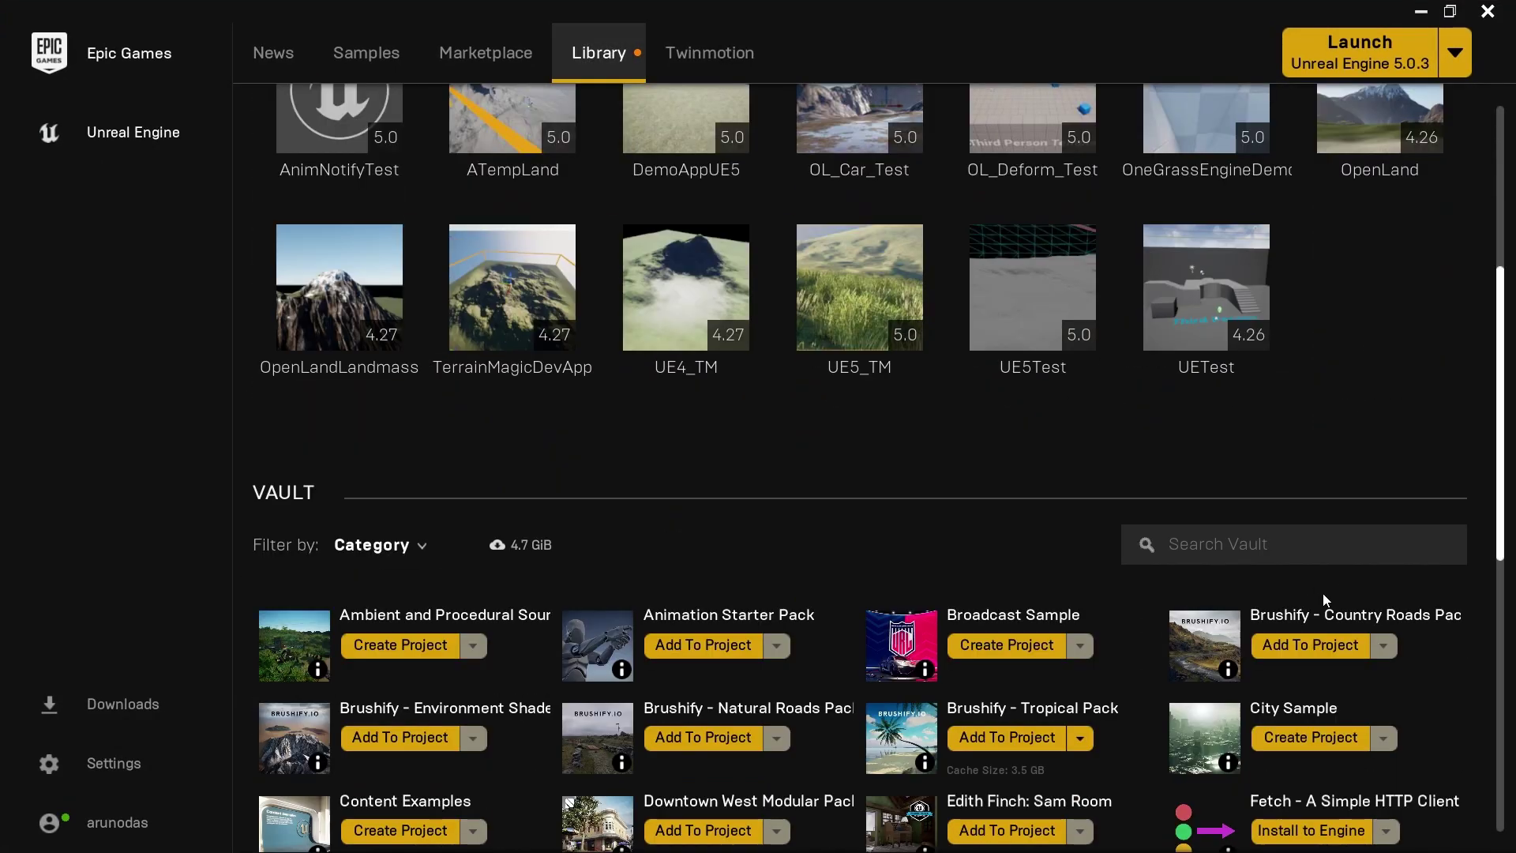
pyautogui.click(1261, 547)
pyautogui.write('openlad')
pyautogui.press('BackSpace')
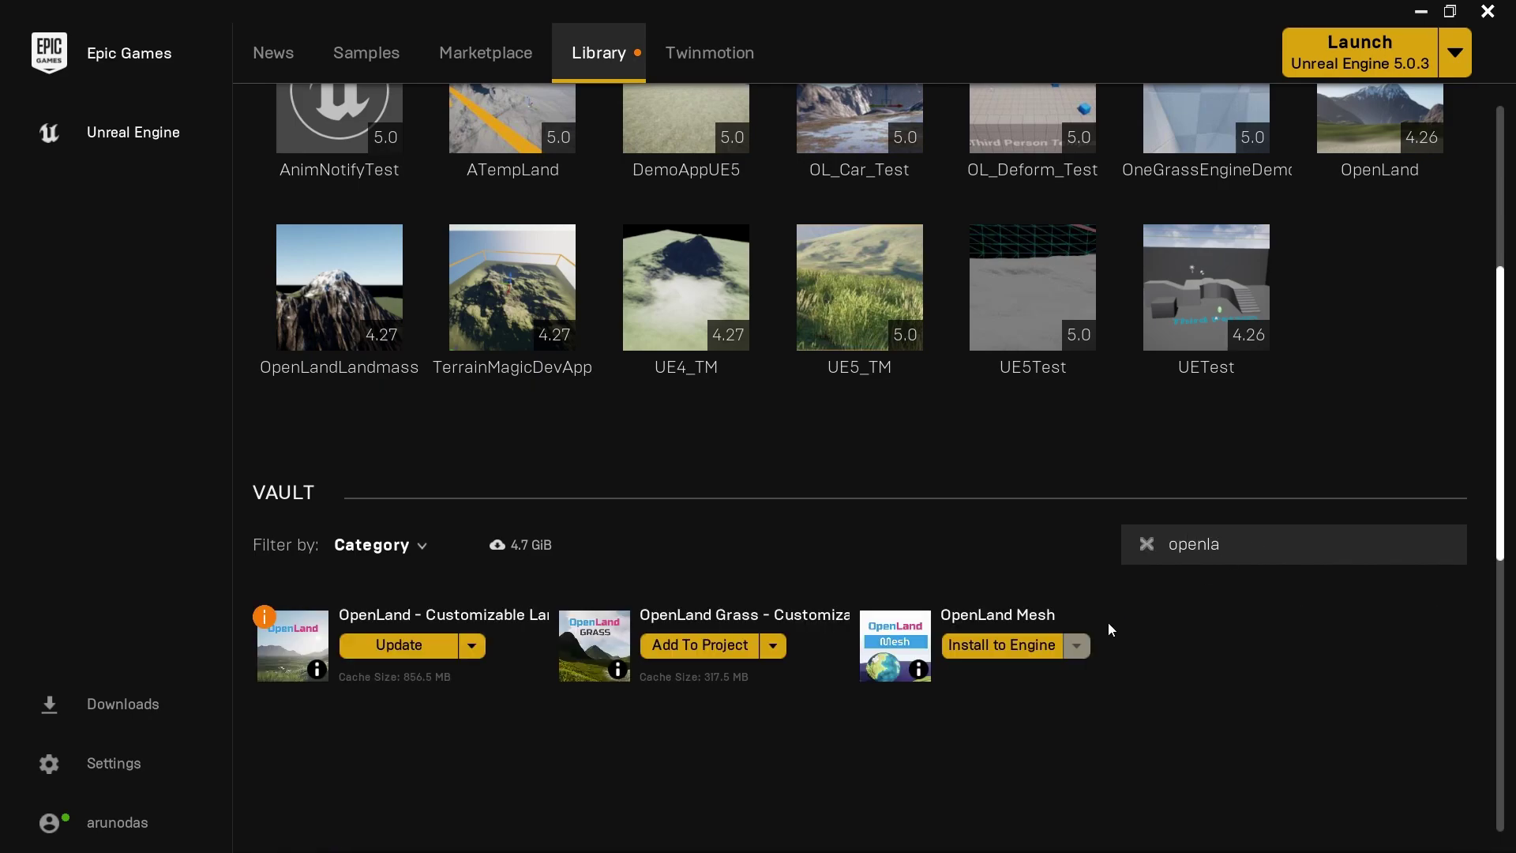
pyautogui.click(412, 655)
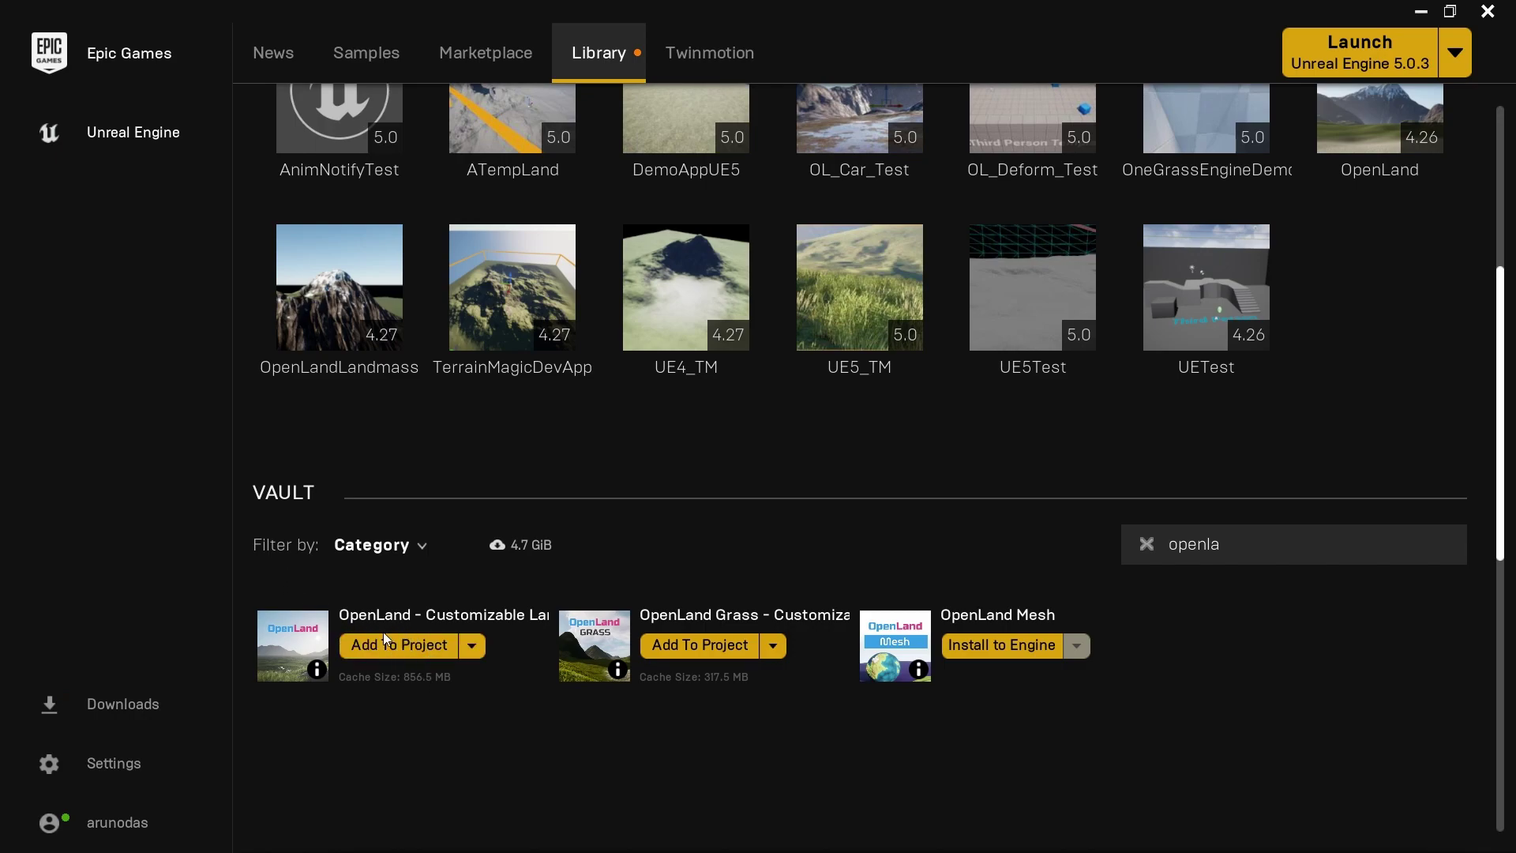
# Add the OpenLand - Customizable Landscape Auto Material asset to the UE5_TM project, replacing the existing files.
pyautogui.click(434, 654)
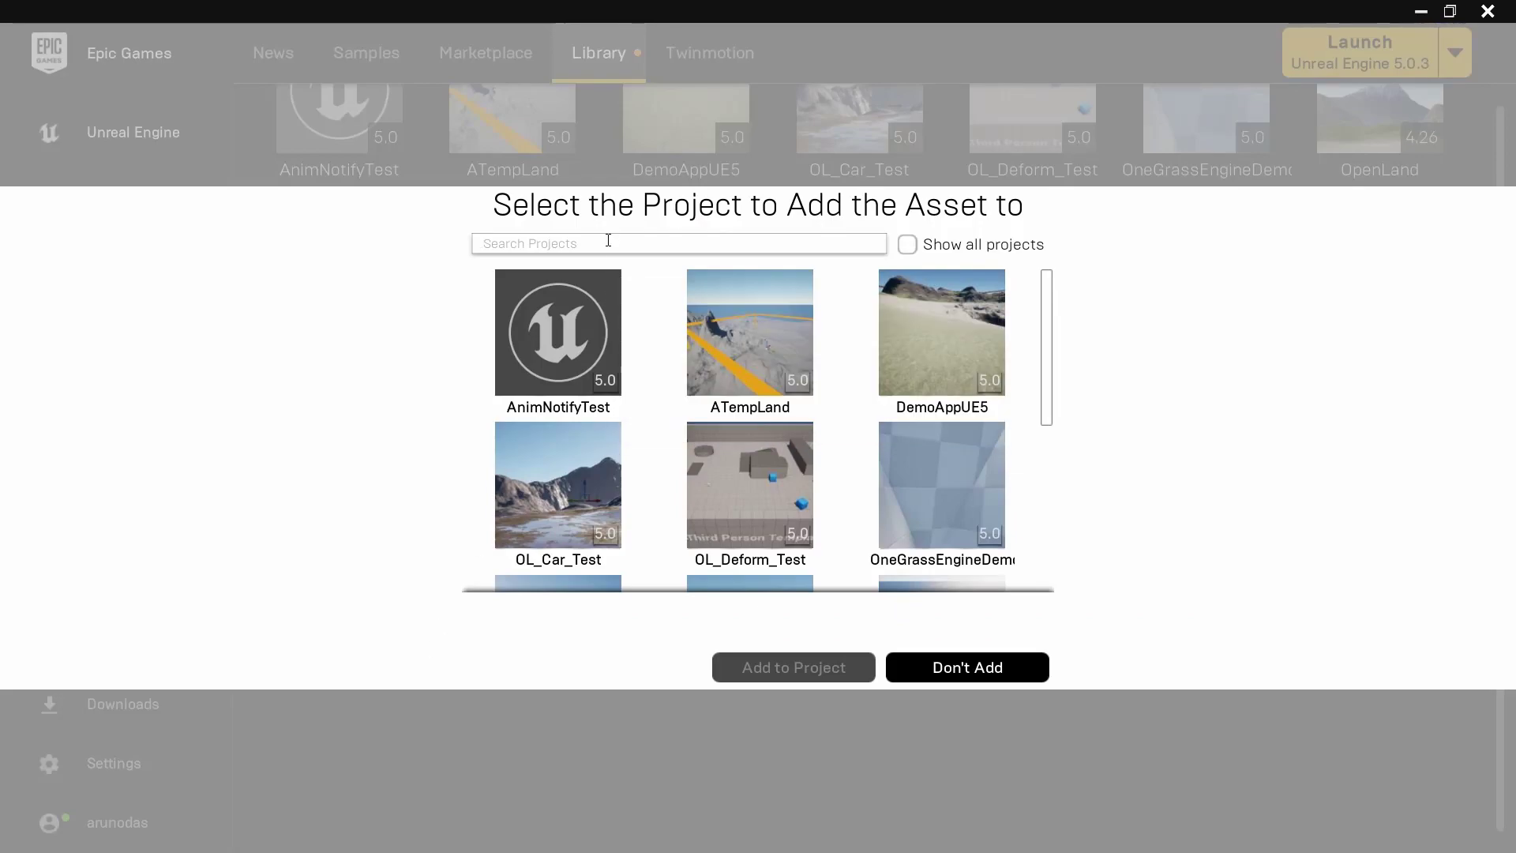
pyautogui.write('UE5')
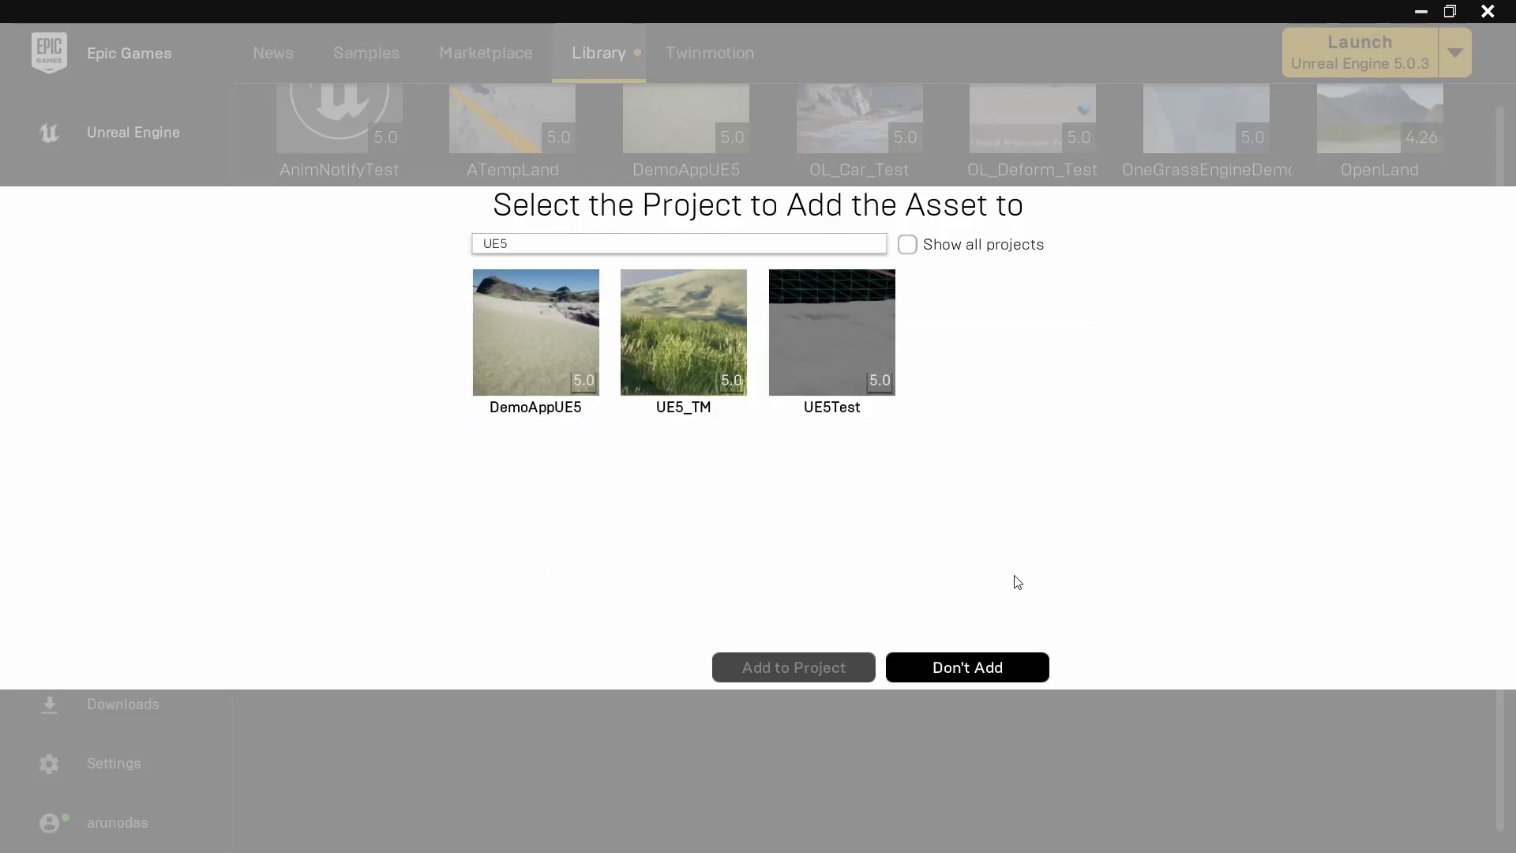
pyautogui.click(680, 316)
pyautogui.click(781, 669)
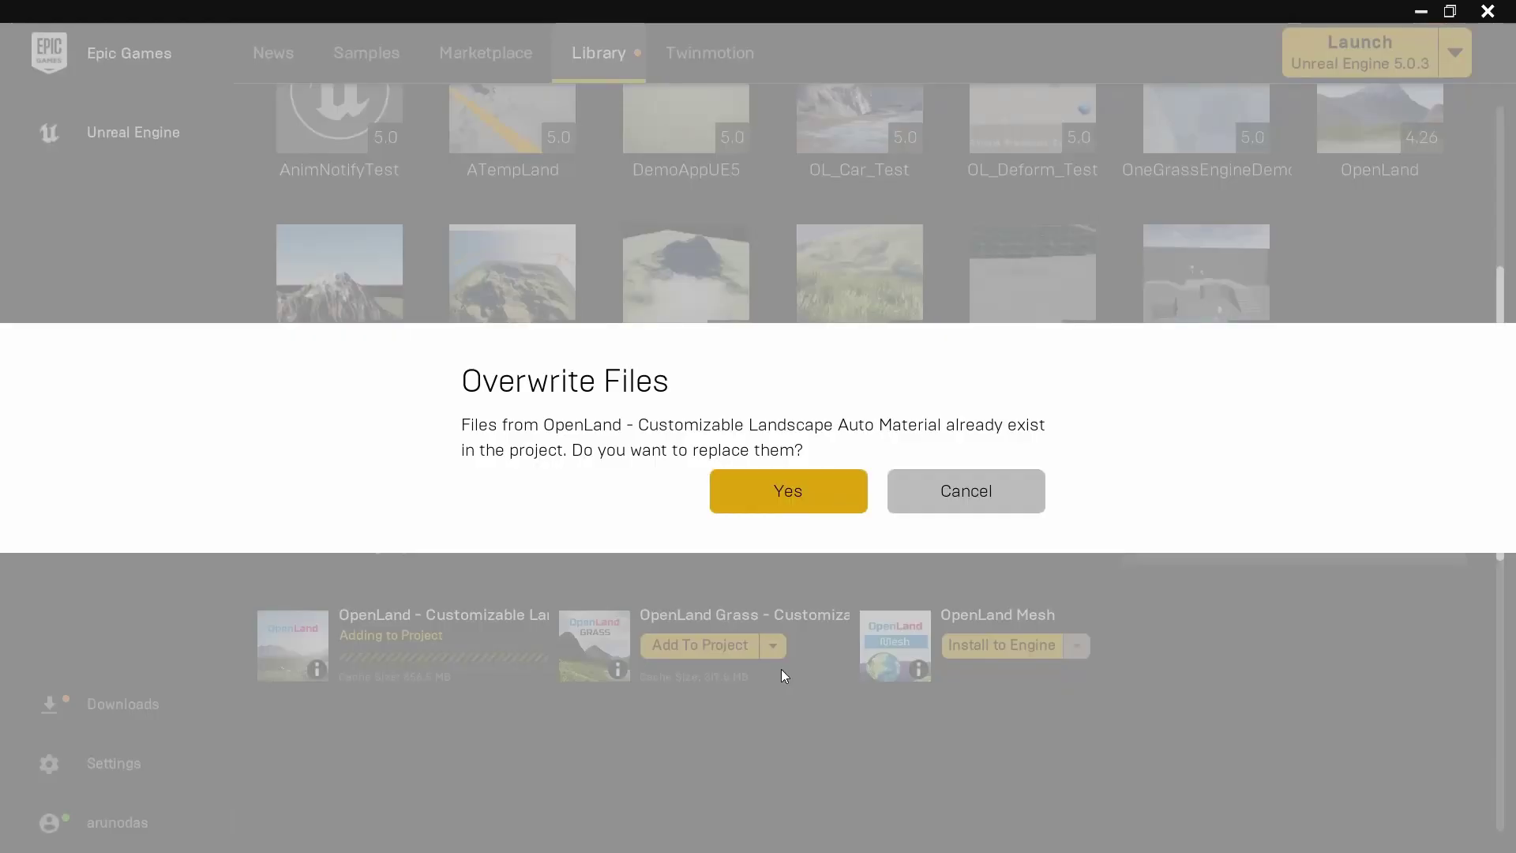
pyautogui.click(780, 491)
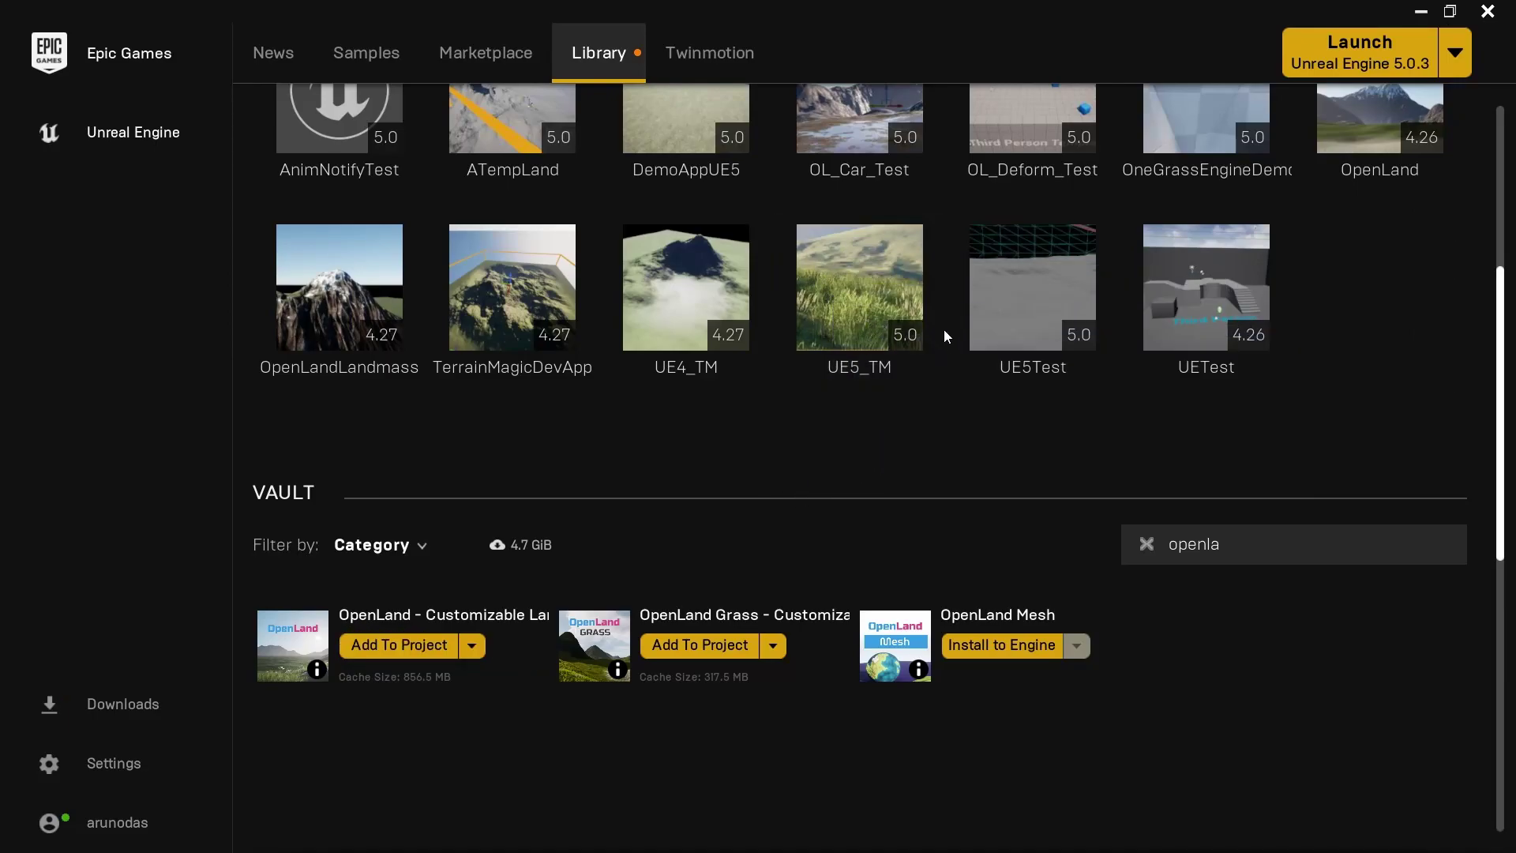
# Reopen the UE5_TM project in Unreal Engine and display its top-level Content folder.
pyautogui.doubleClick(852, 278)
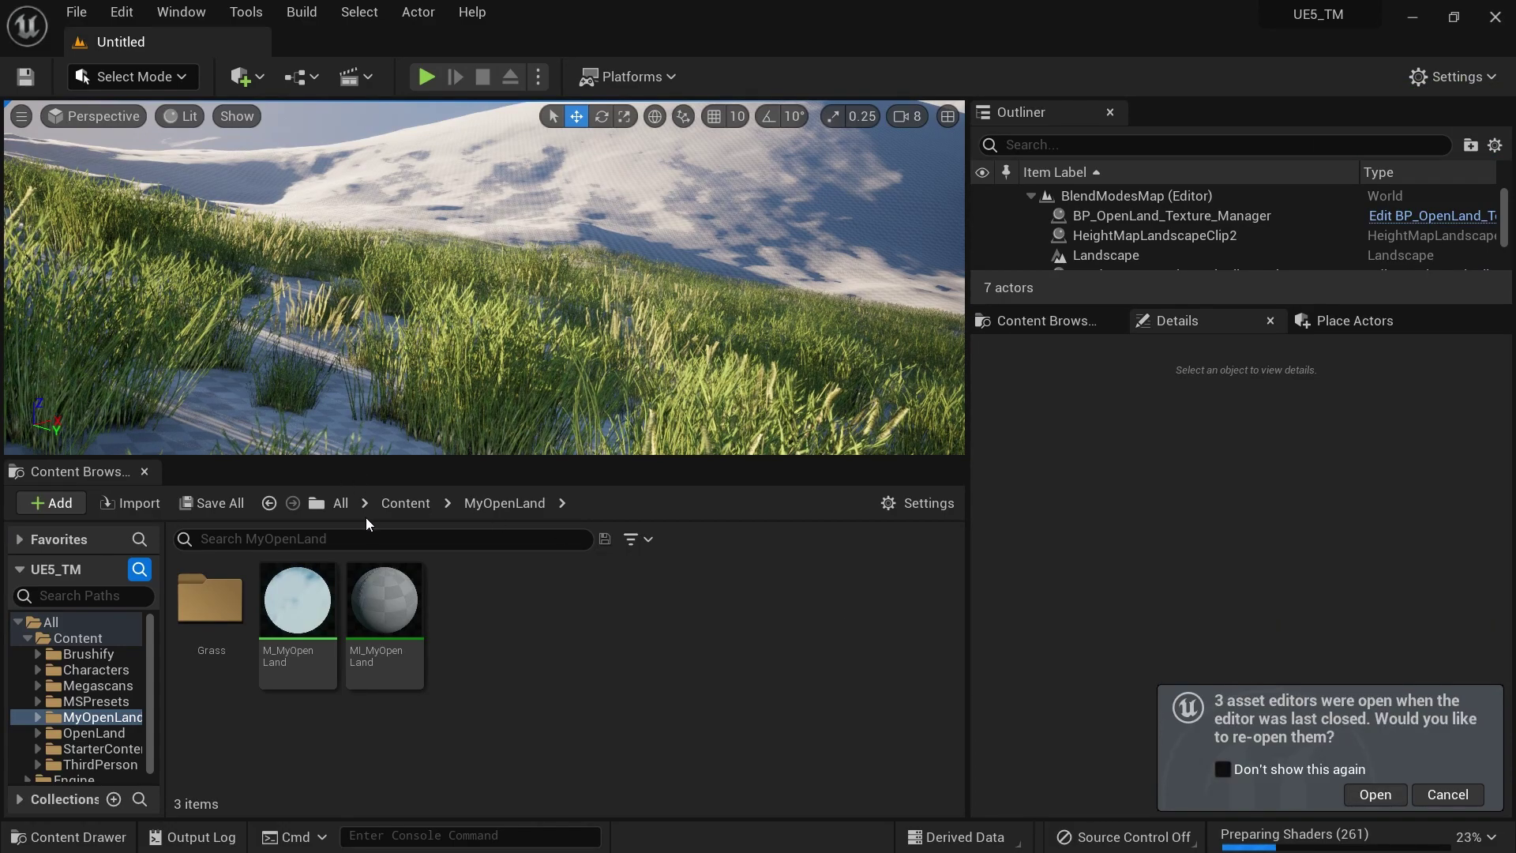
pyautogui.click(407, 504)
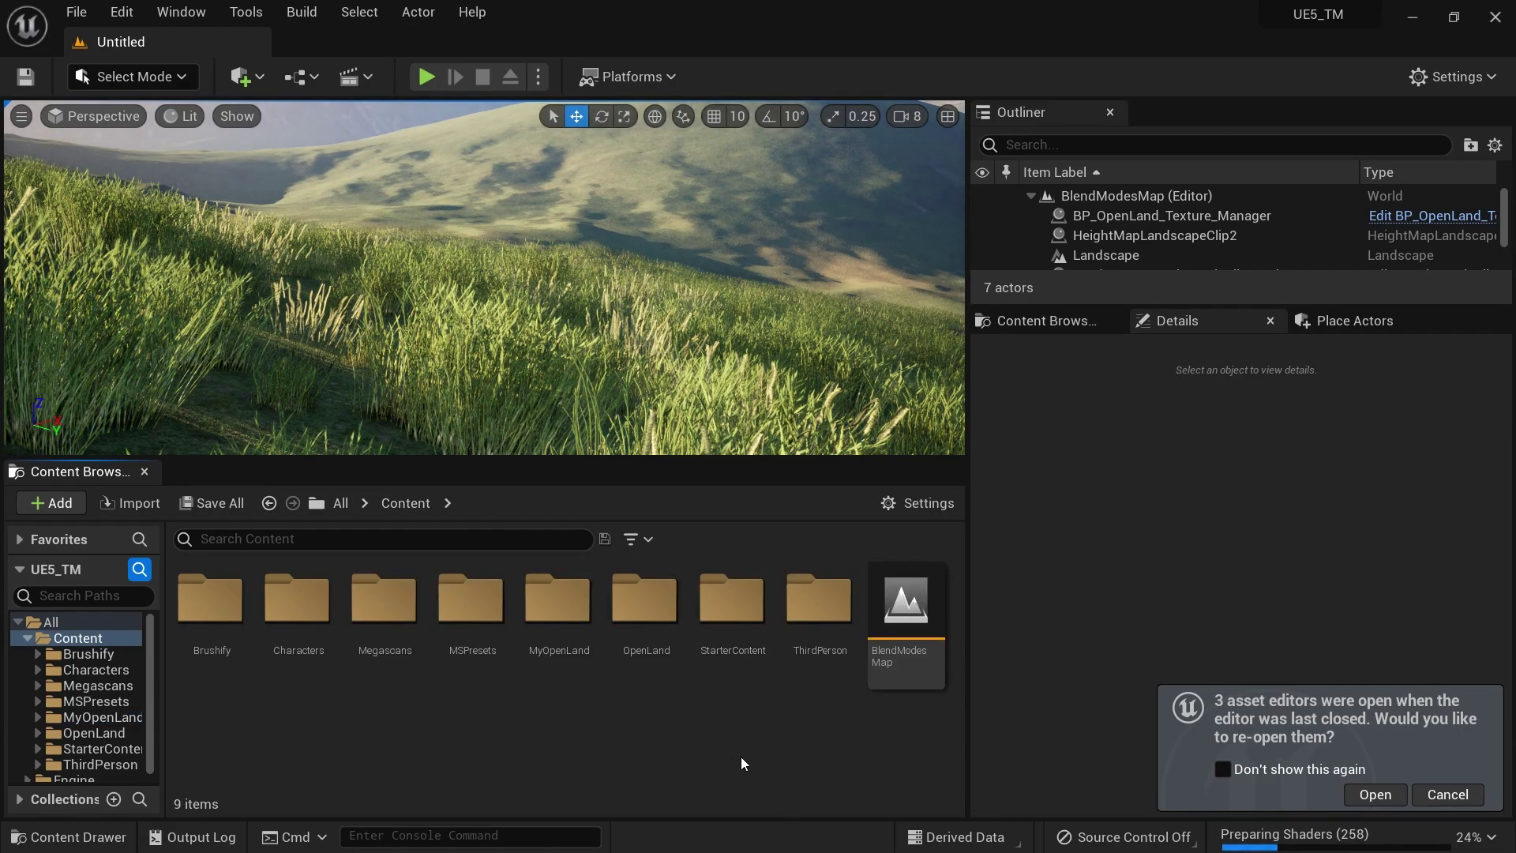
# Compare the grass types in the OpenLand Grass folder with those in the MyOpenLand Grass folder.
pyautogui.doubleClick(647, 602)
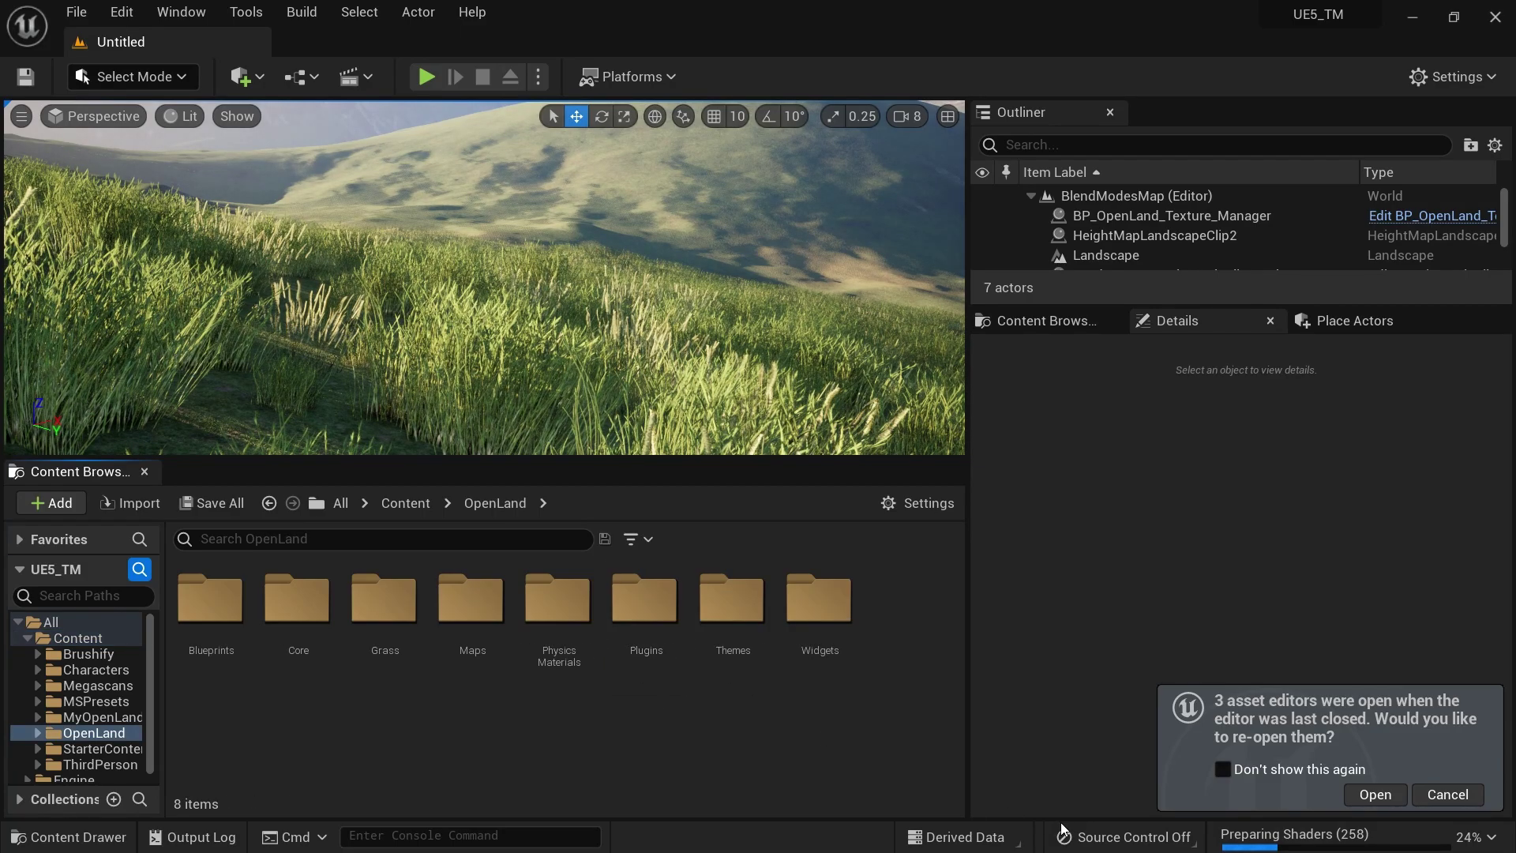
pyautogui.doubleClick(384, 604)
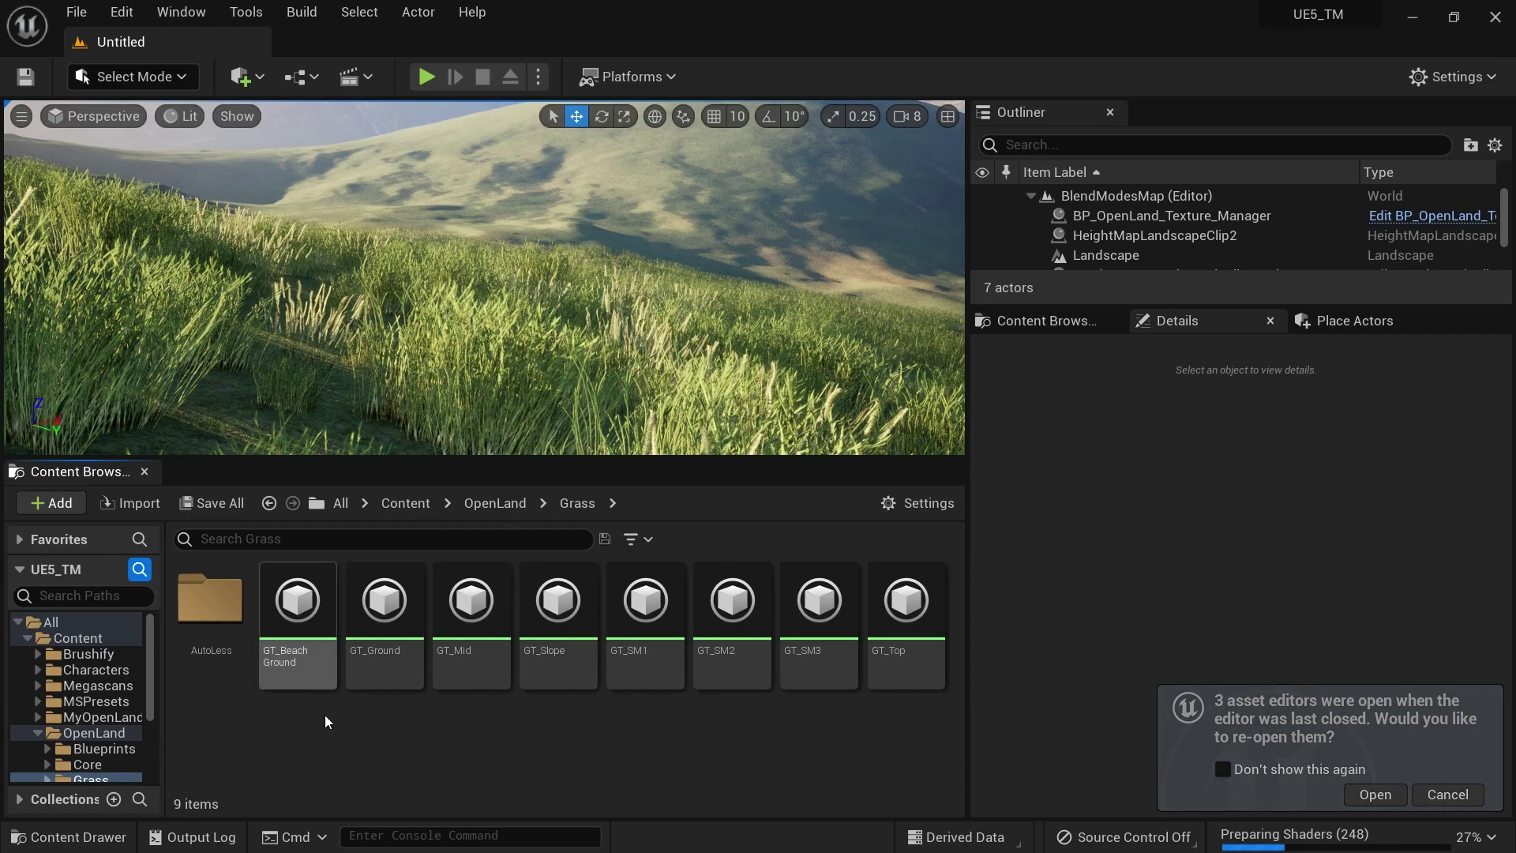
pyautogui.click(409, 508)
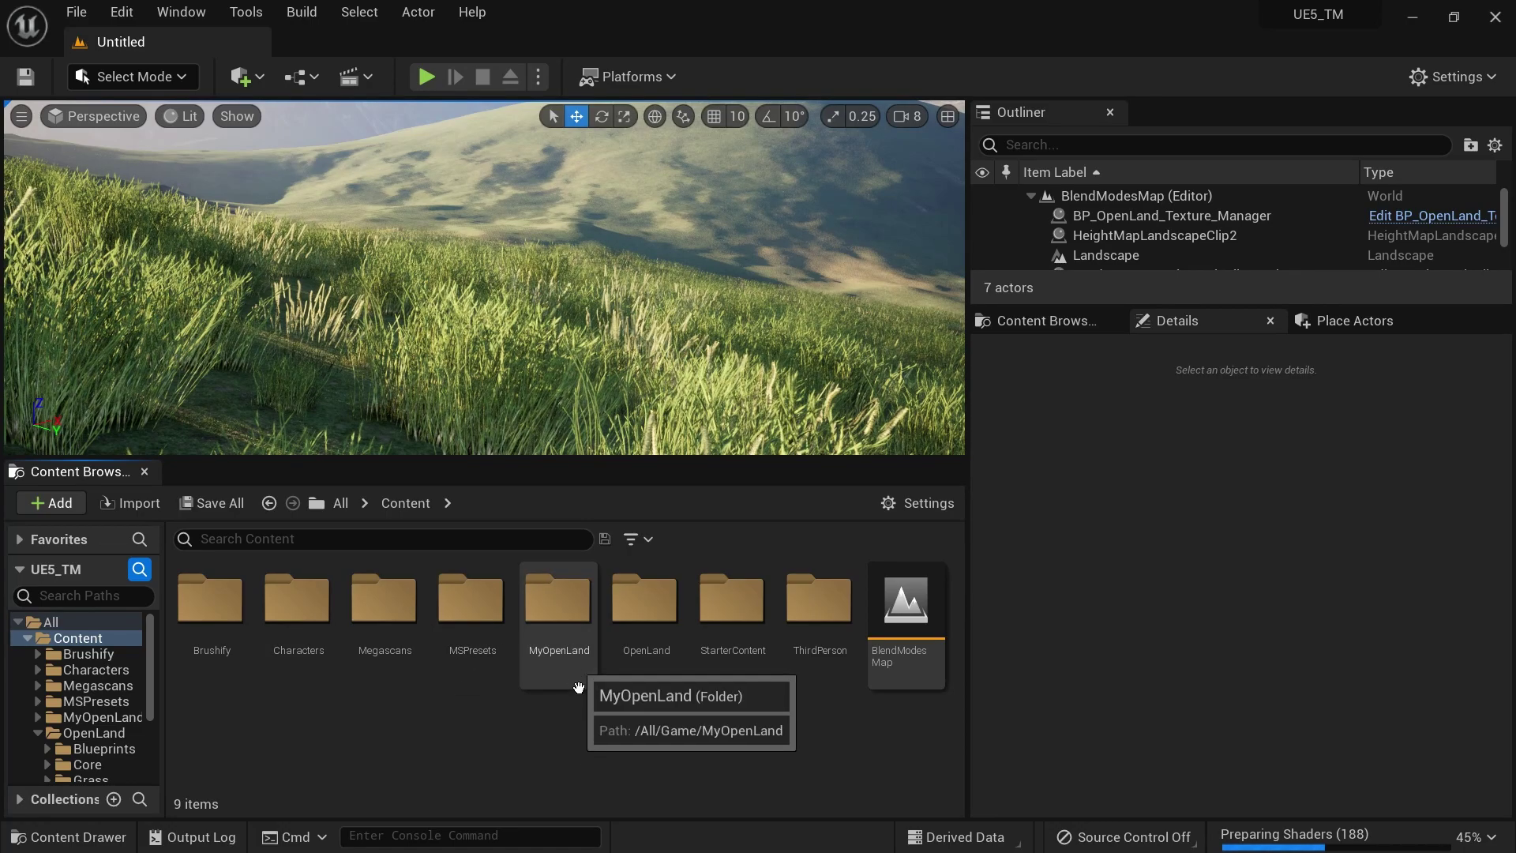
pyautogui.doubleClick(576, 641)
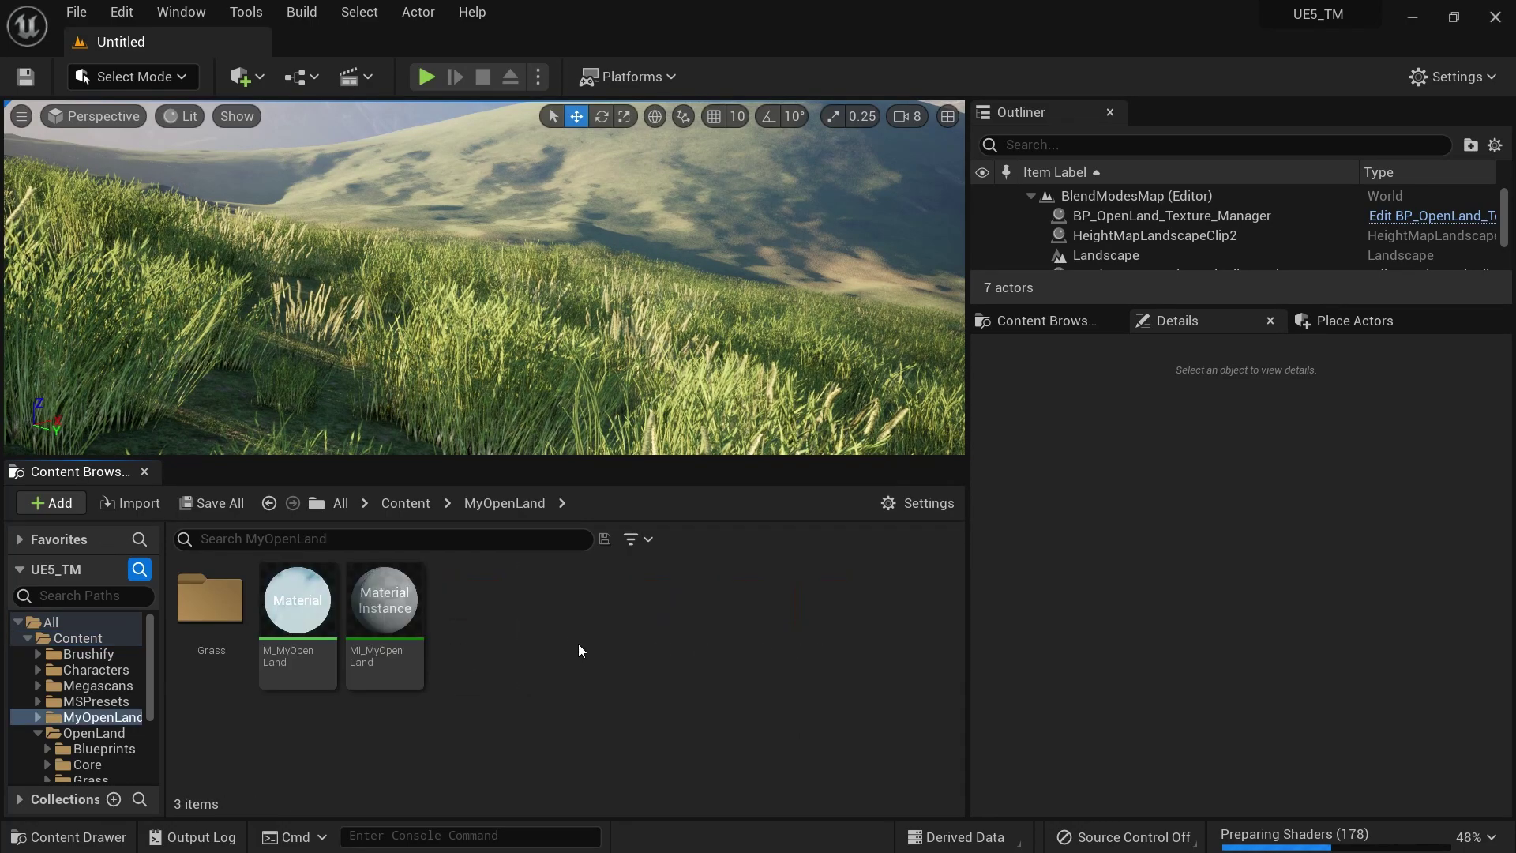
pyautogui.doubleClick(209, 600)
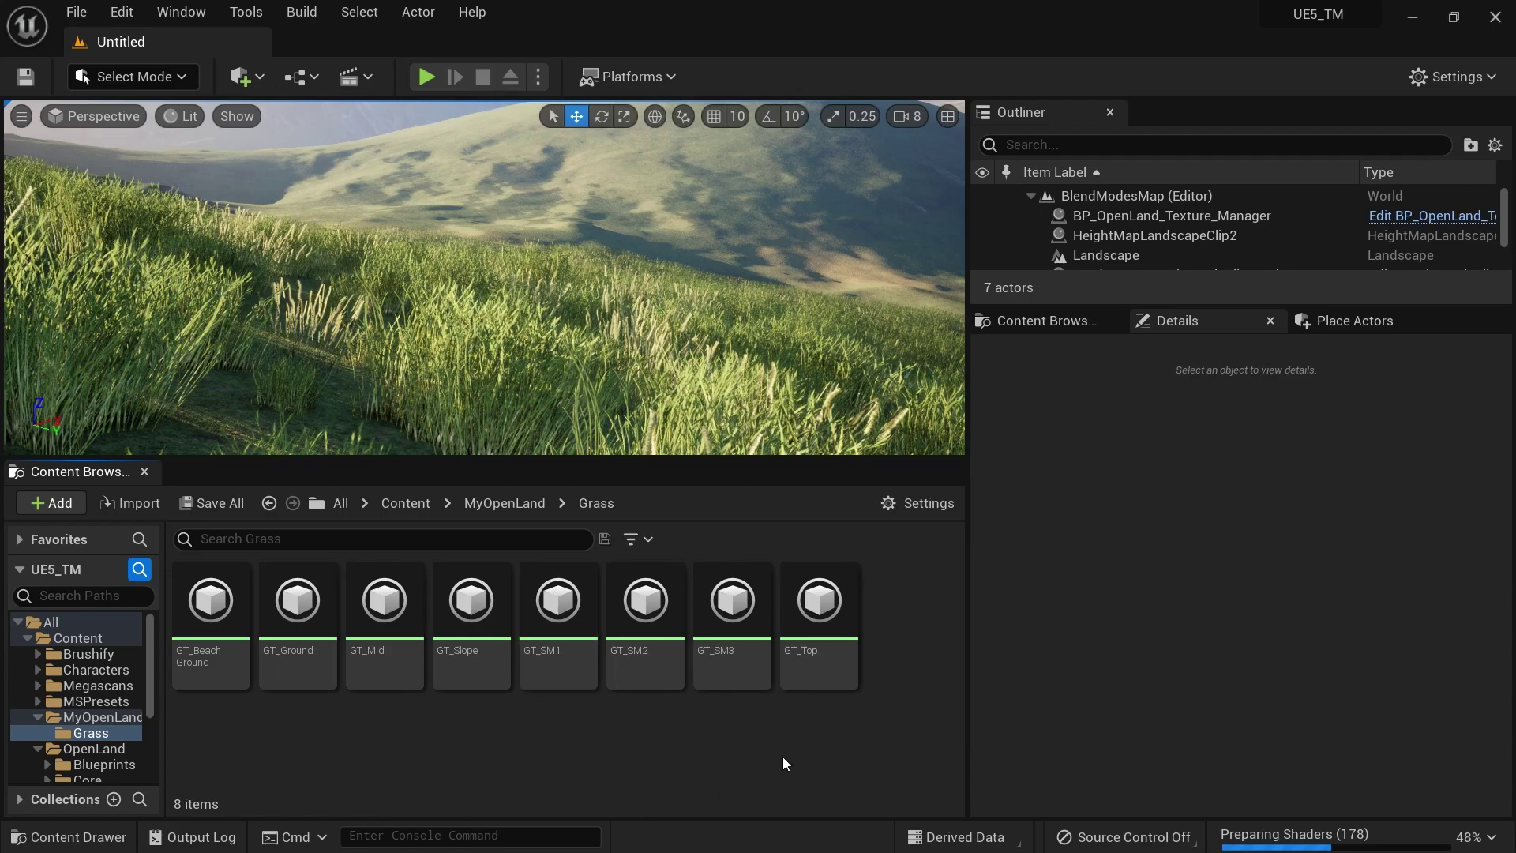
# Open the M_MyOpenLand material from the MyOpenLand folder and select the ML_OL_Ground node in its Layer Blending group.
pyautogui.click(500, 503)
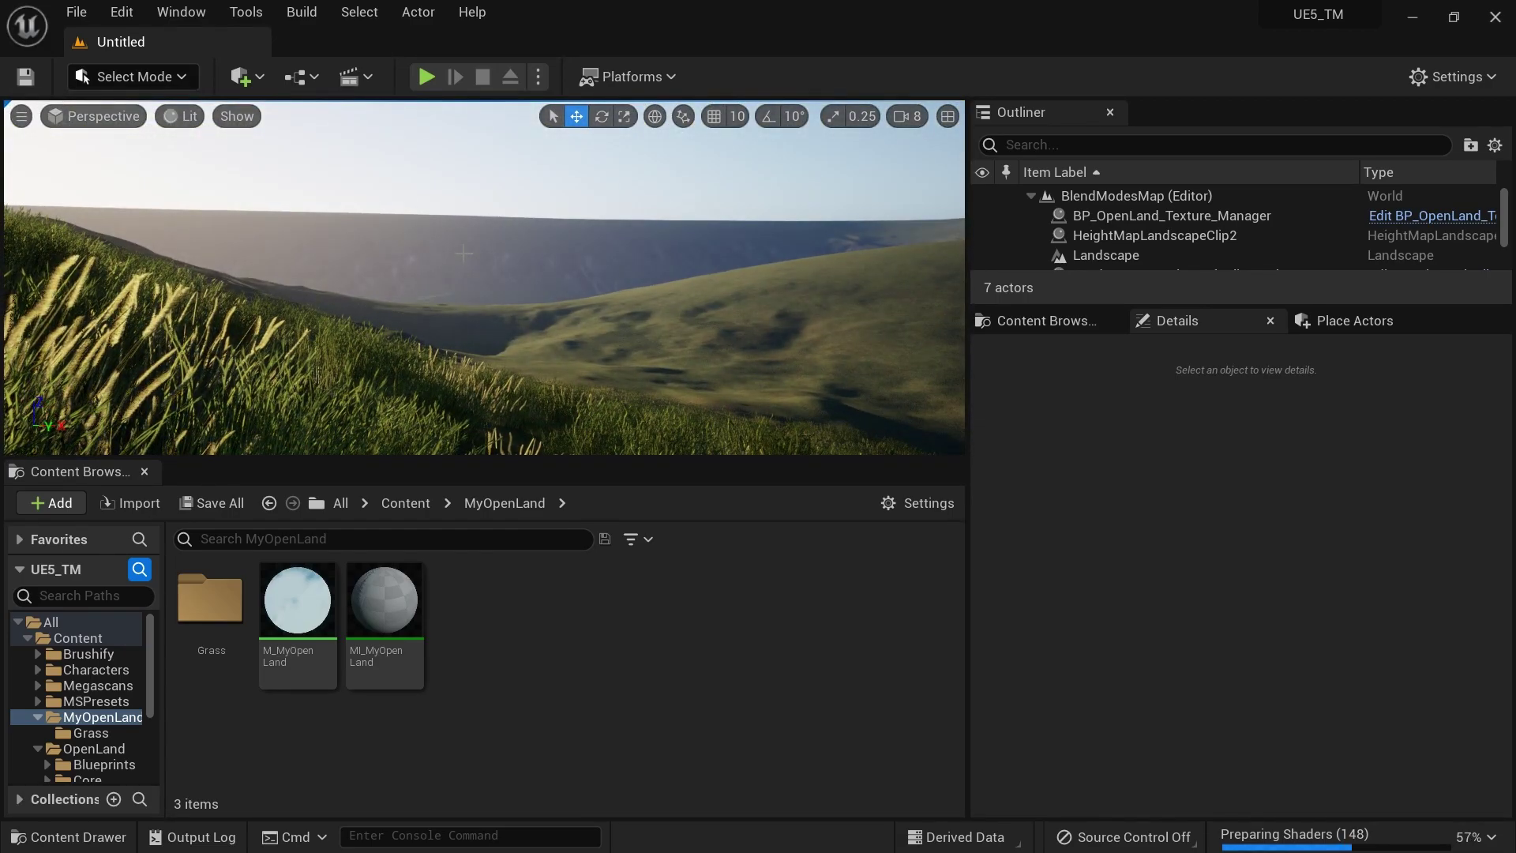
pyautogui.click(311, 602)
pyautogui.doubleClick(313, 630)
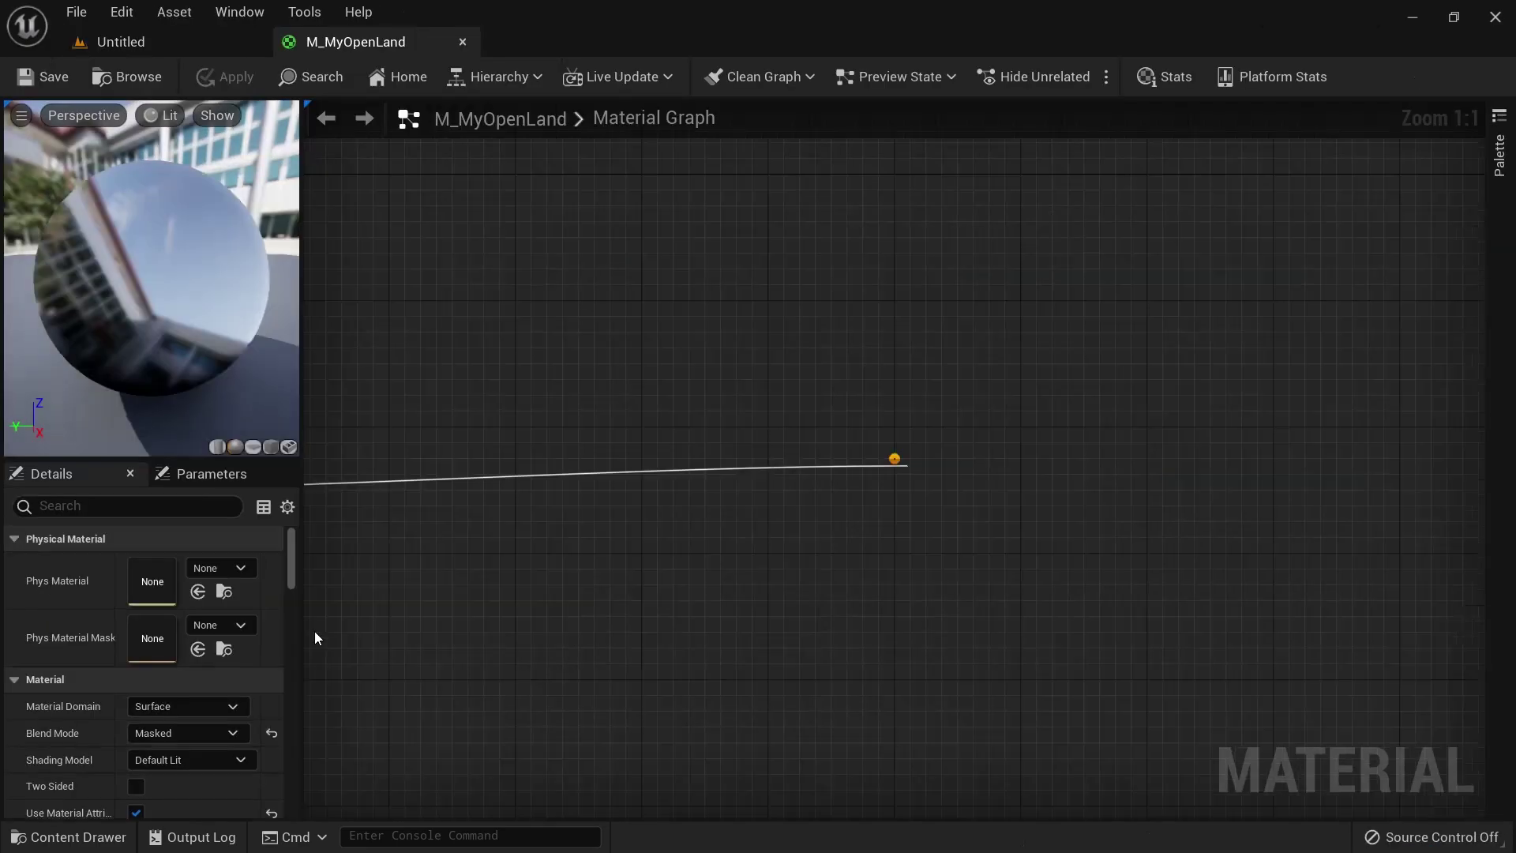
pyautogui.scroll(-5, 931, 556)
pyautogui.scroll(-2, 828, 319)
pyautogui.moveTo(687, 296); pyautogui.dragTo(1251, 390, button='right')
pyautogui.scroll(4, 968, 342)
pyautogui.scroll(-4, 1110, 367)
pyautogui.scroll(7, 532, 424)
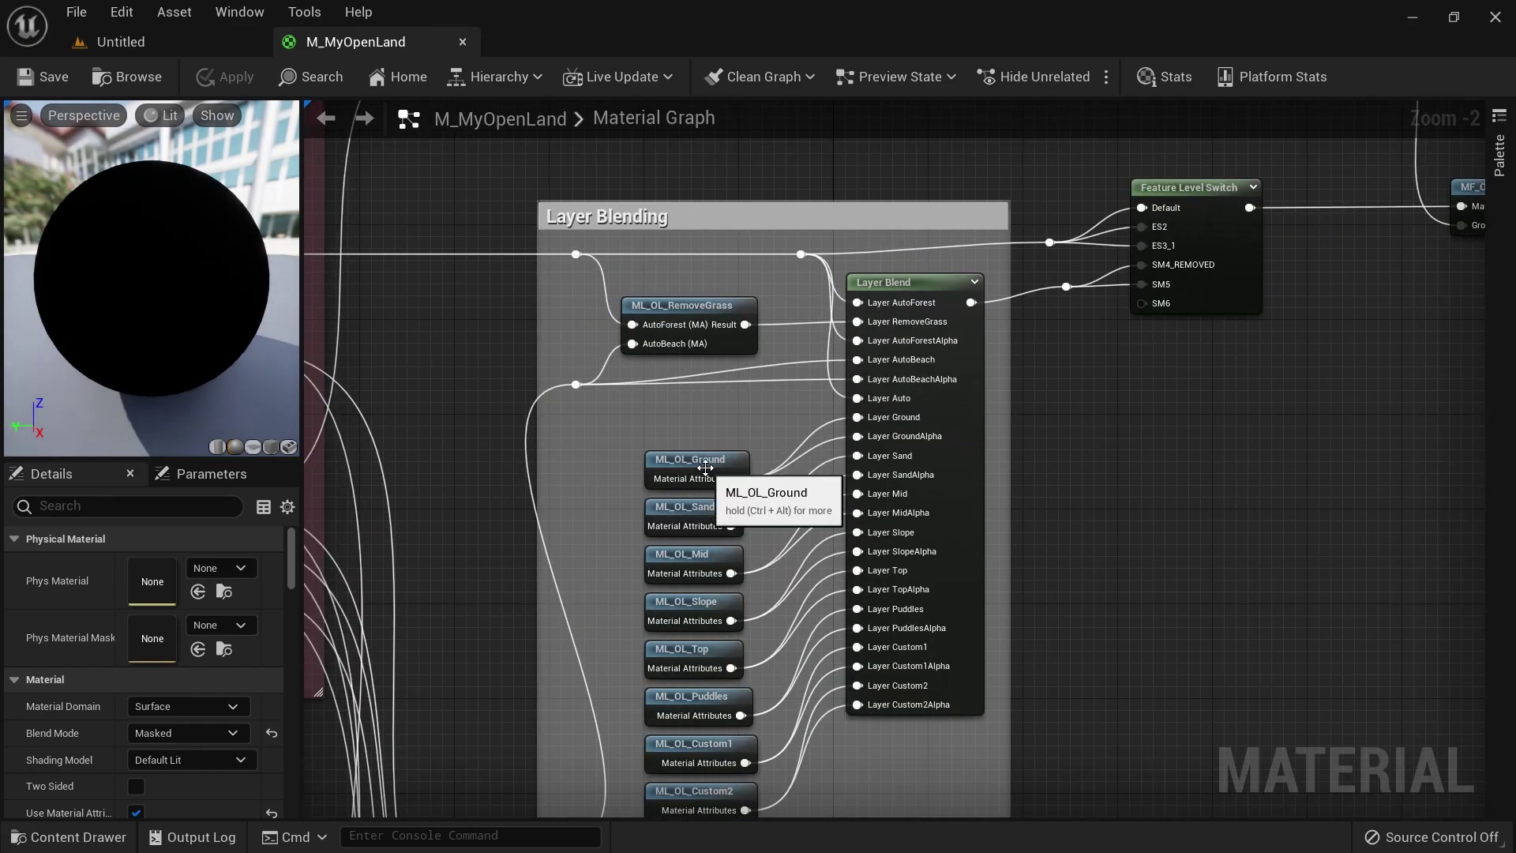
pyautogui.click(750, 474)
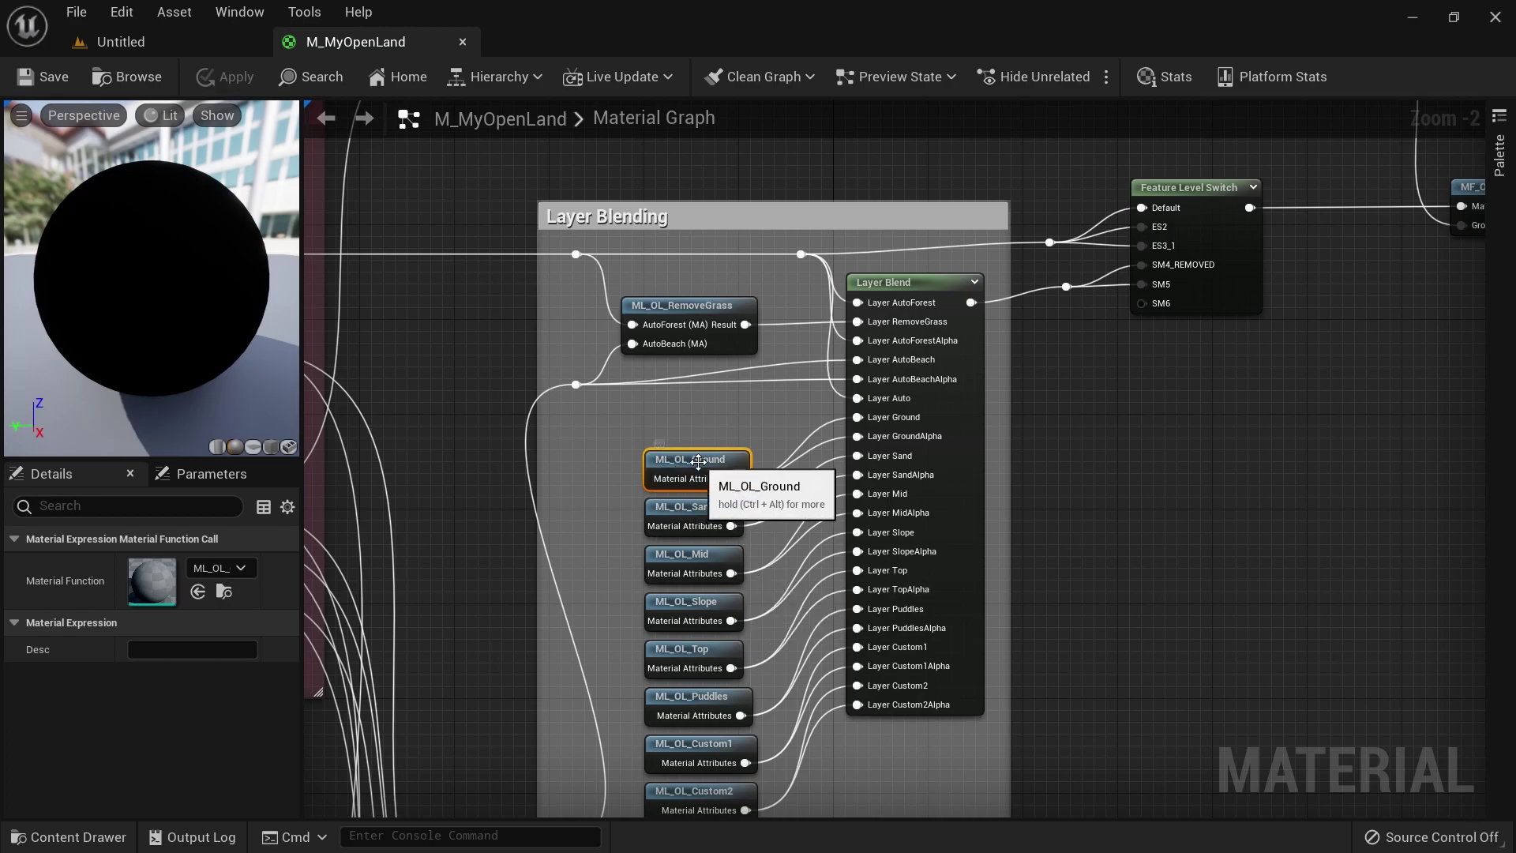
# Open the ML_OL_Ground material layer and examine the texture parameters in its Generic group.
pyautogui.doubleClick(698, 462)
pyautogui.moveTo(379, 135); pyautogui.dragTo(510, 49)
pyautogui.scroll(-5, 531, 277)
pyautogui.moveTo(556, 415); pyautogui.dragTo(1067, 493, button='right')
pyautogui.scroll(-5, 667, 318)
pyautogui.moveTo(667, 318); pyautogui.dragTo(864, 504, button='right')
pyautogui.scroll(1, 695, 546)
pyautogui.scroll(4, 695, 547)
pyautogui.scroll(-6, 604, 379)
pyautogui.scroll(3, 648, 262)
pyautogui.scroll(5, 647, 263)
pyautogui.scroll(-3, 817, 406)
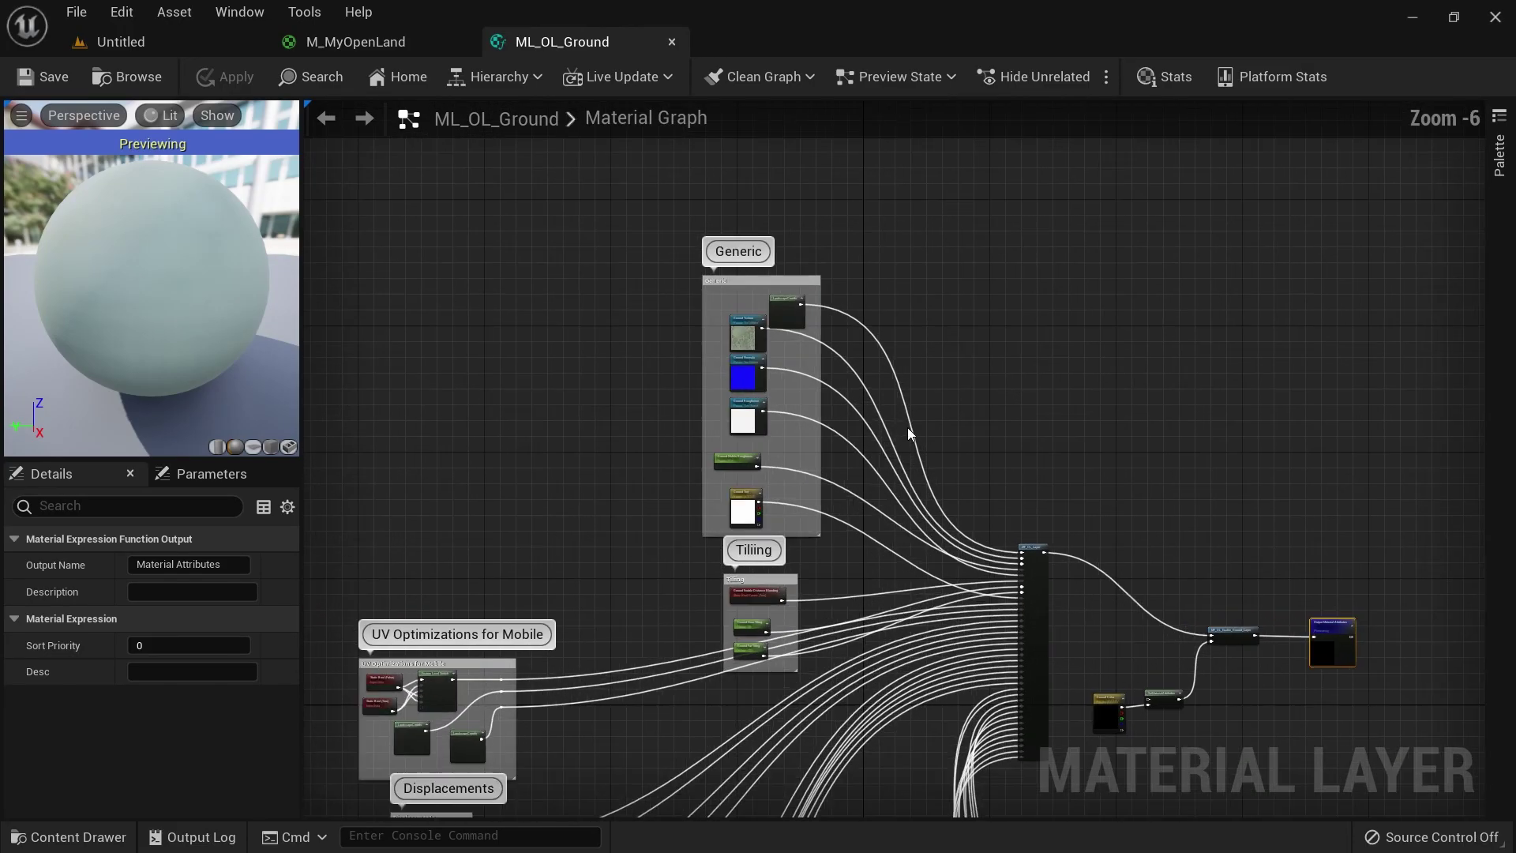
pyautogui.scroll(2, 908, 428)
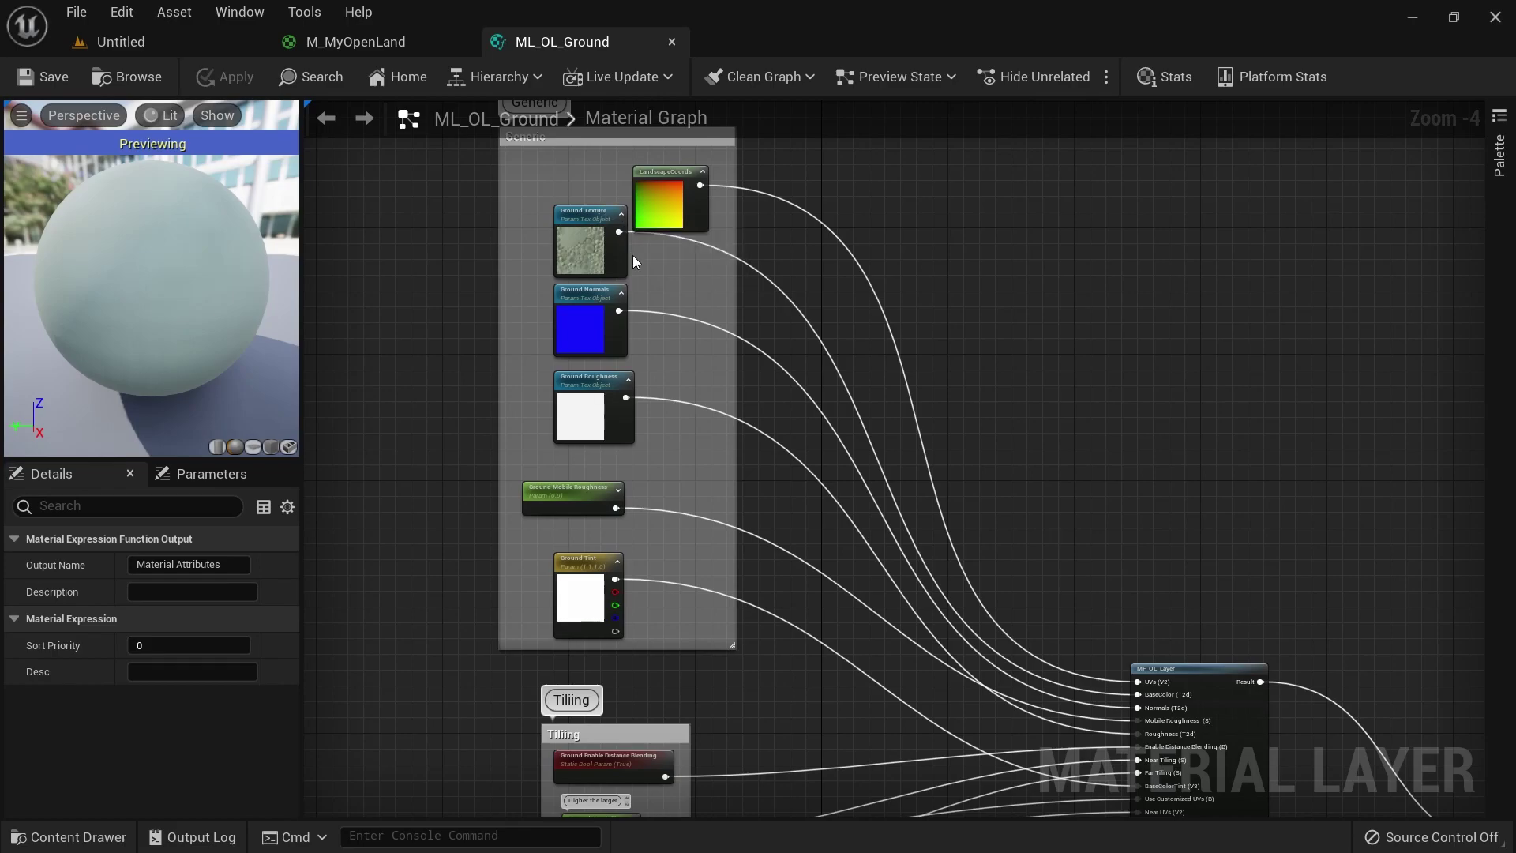
# Locate the ML_OL_Ground asset in the OpenLand/Core/Materials/Layers folder of the project content.
pyautogui.click(126, 77)
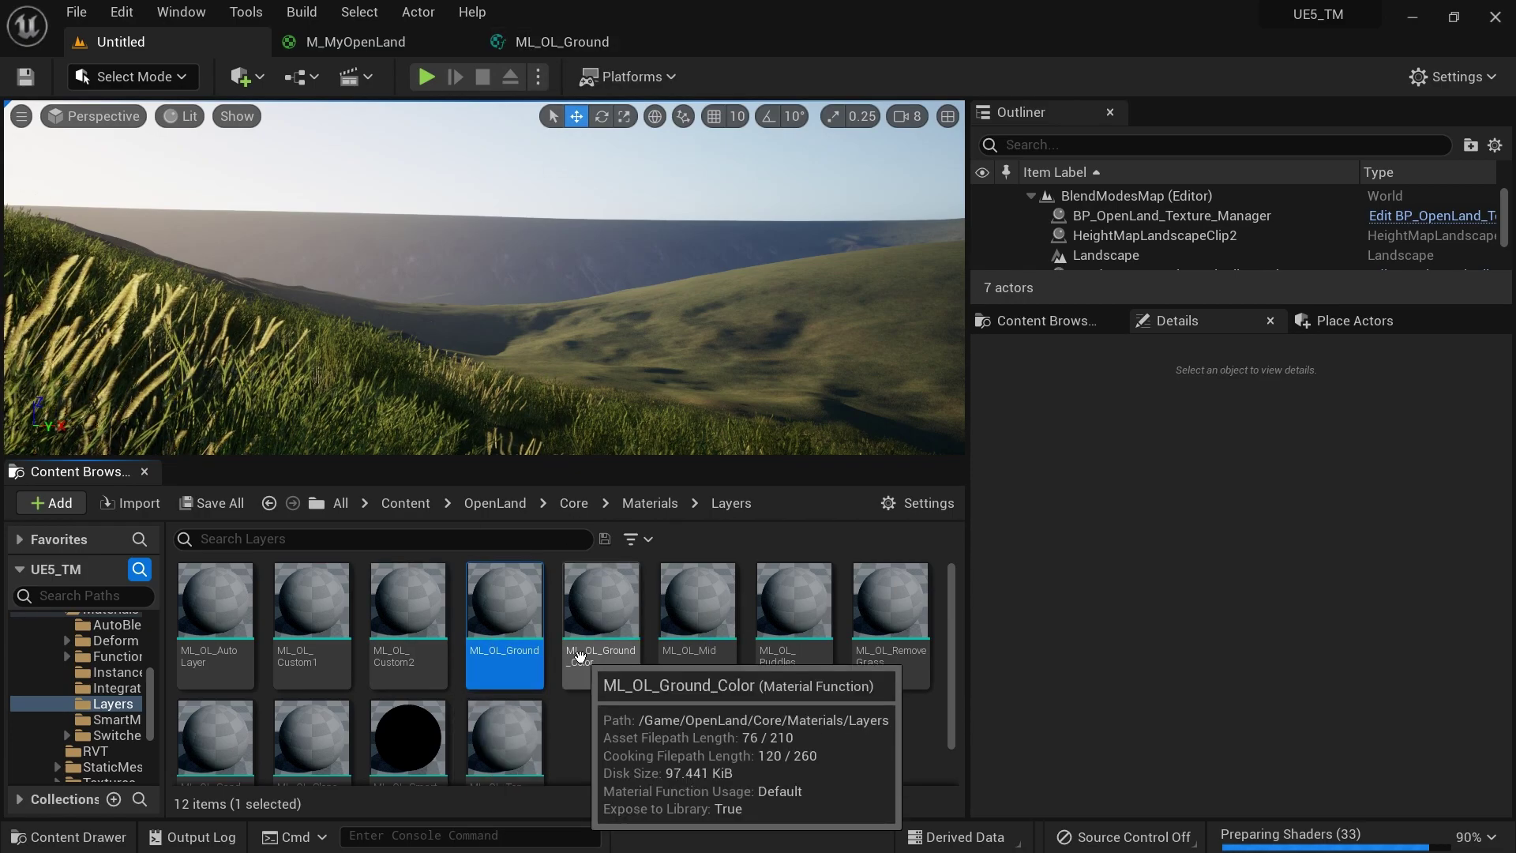
pyautogui.click(562, 42)
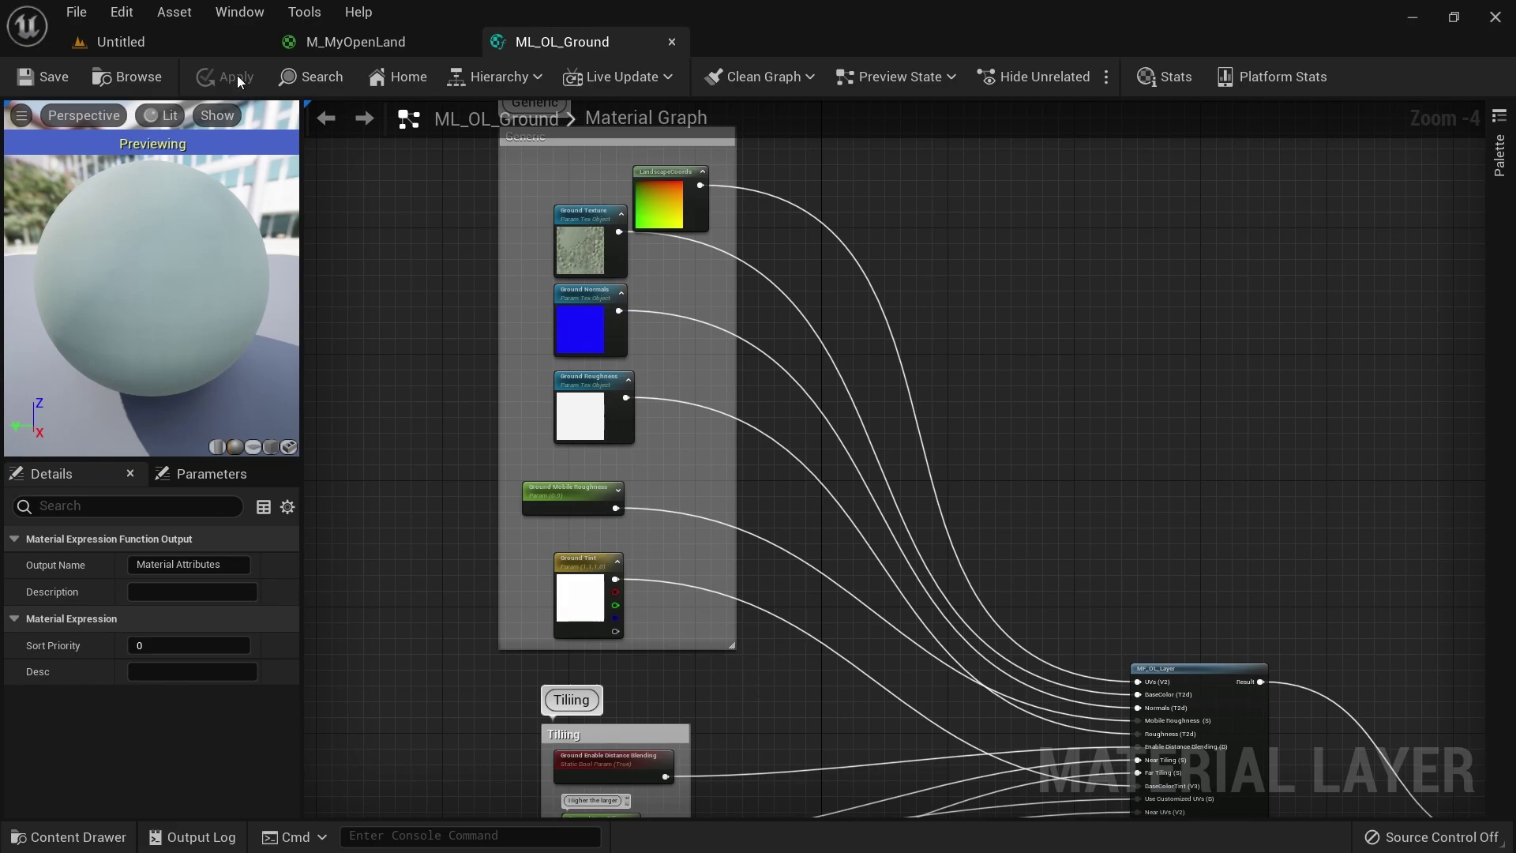
pyautogui.click(300, 44)
pyautogui.click(258, 46)
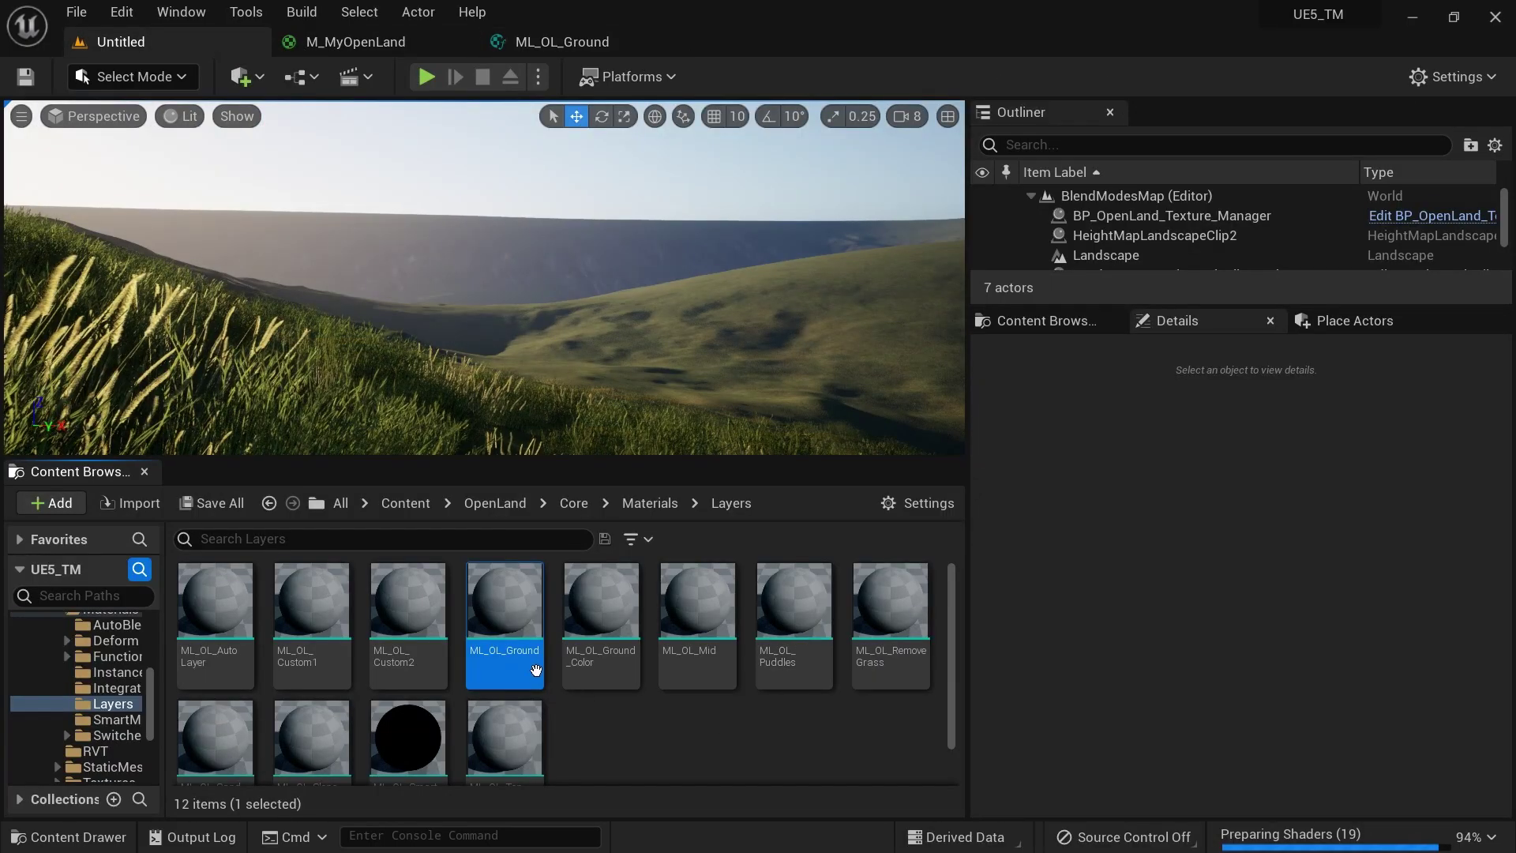
# In the second Content Browser, create a folder named Functions inside MyOpenLand.
pyautogui.click(1050, 322)
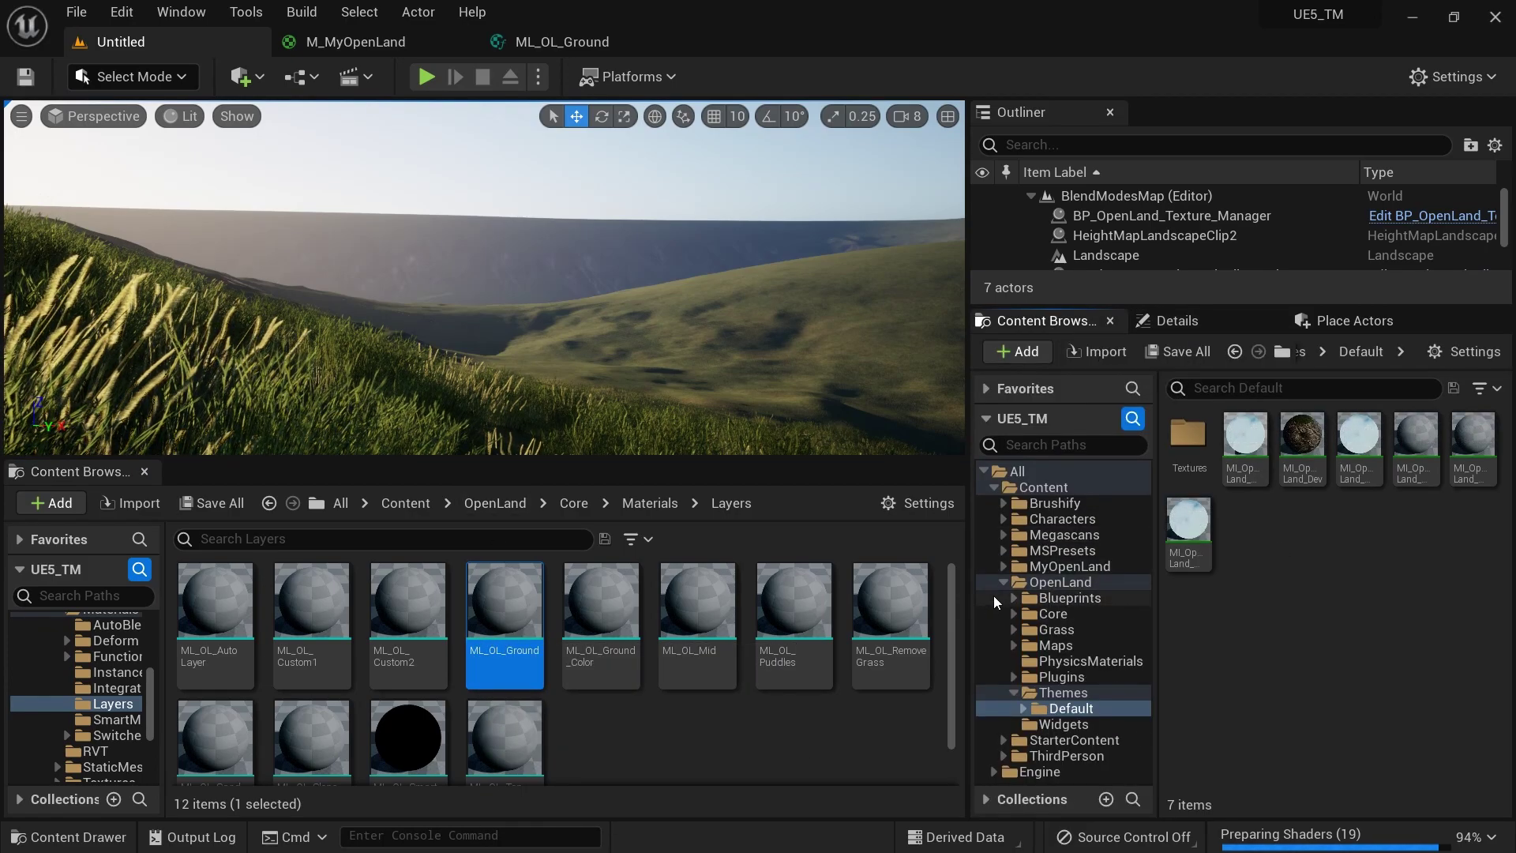
pyautogui.doubleClick(1051, 585)
pyautogui.click(1042, 488)
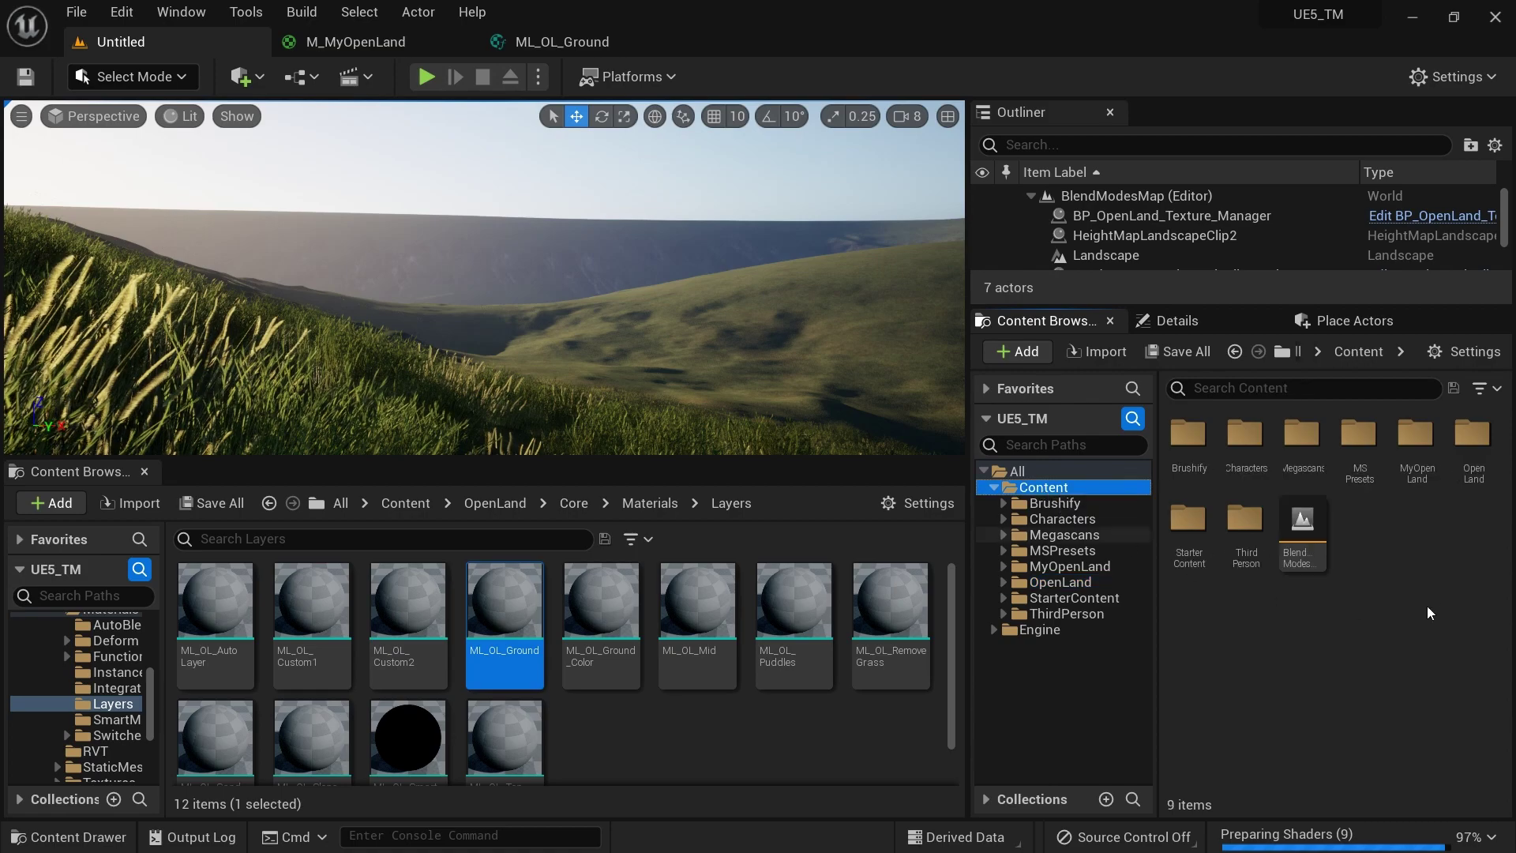
pyautogui.doubleClick(1417, 492)
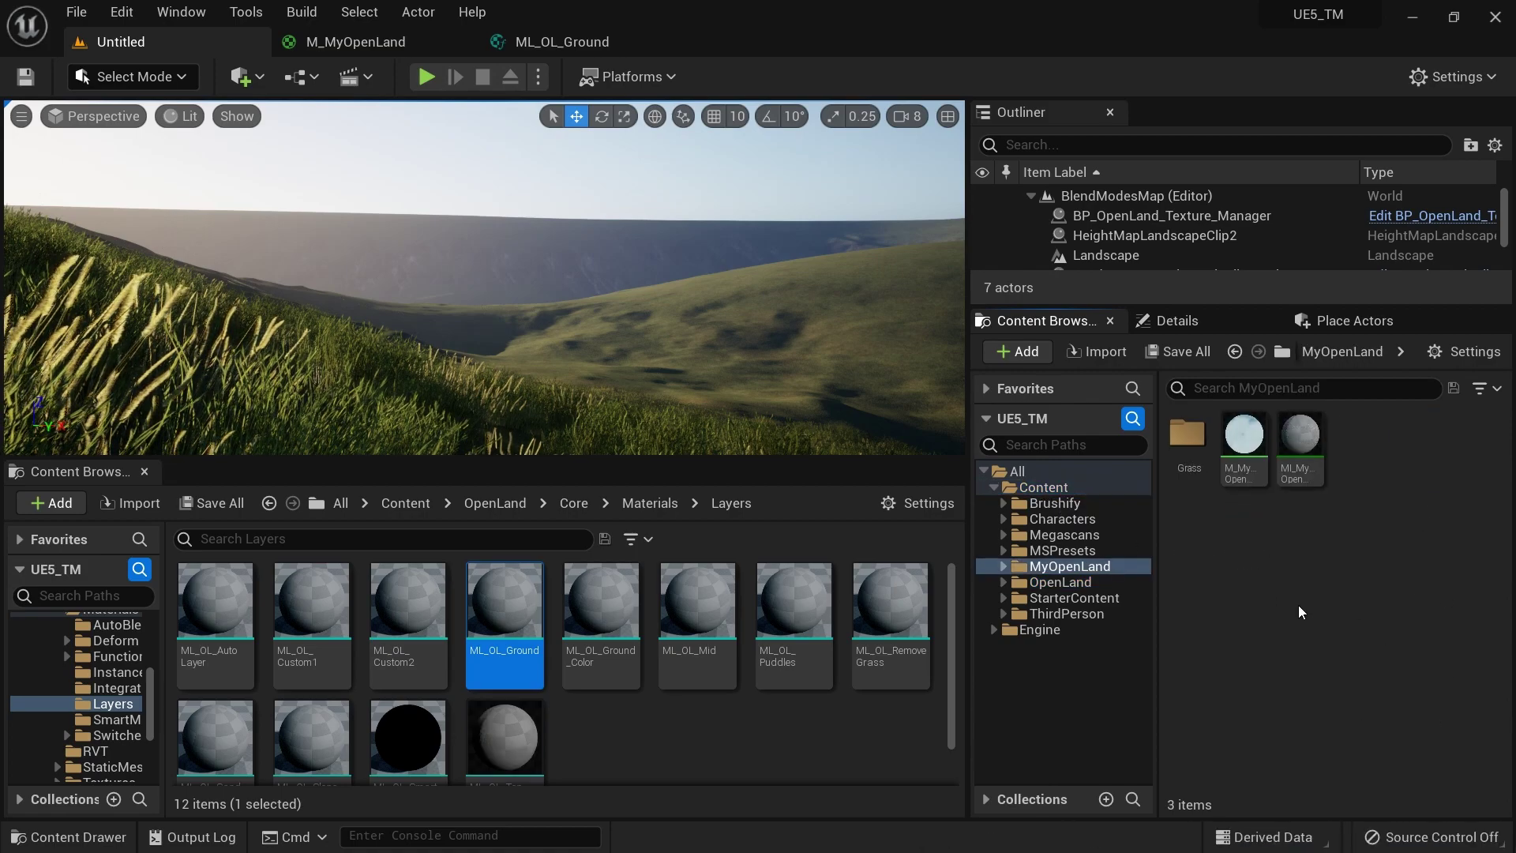
pyautogui.rightClick(1281, 619)
pyautogui.rightClick(1404, 590)
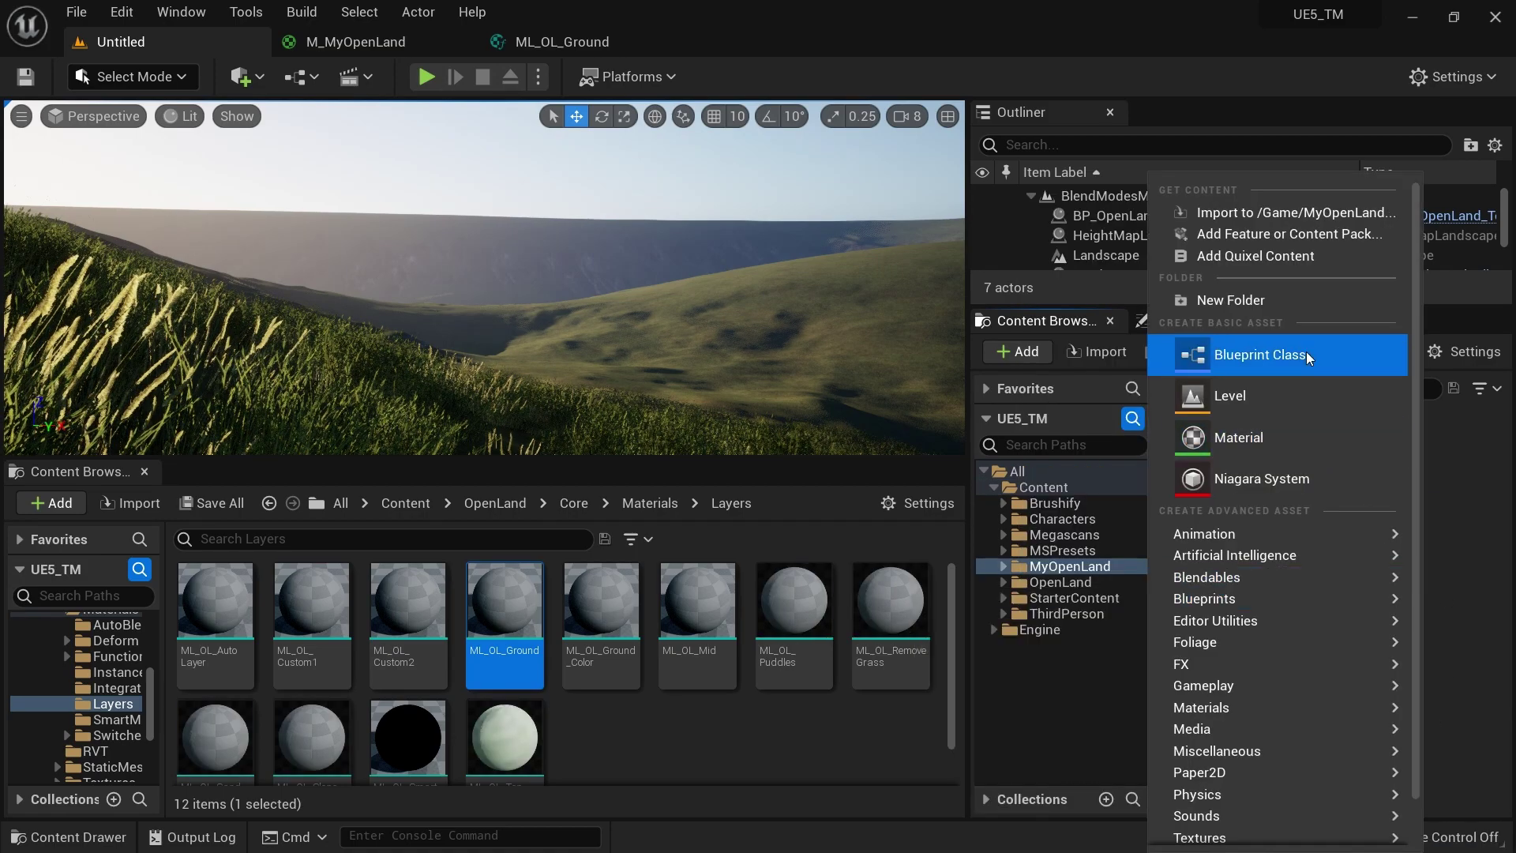
pyautogui.click(1243, 300)
pyautogui.press('BackSpace')
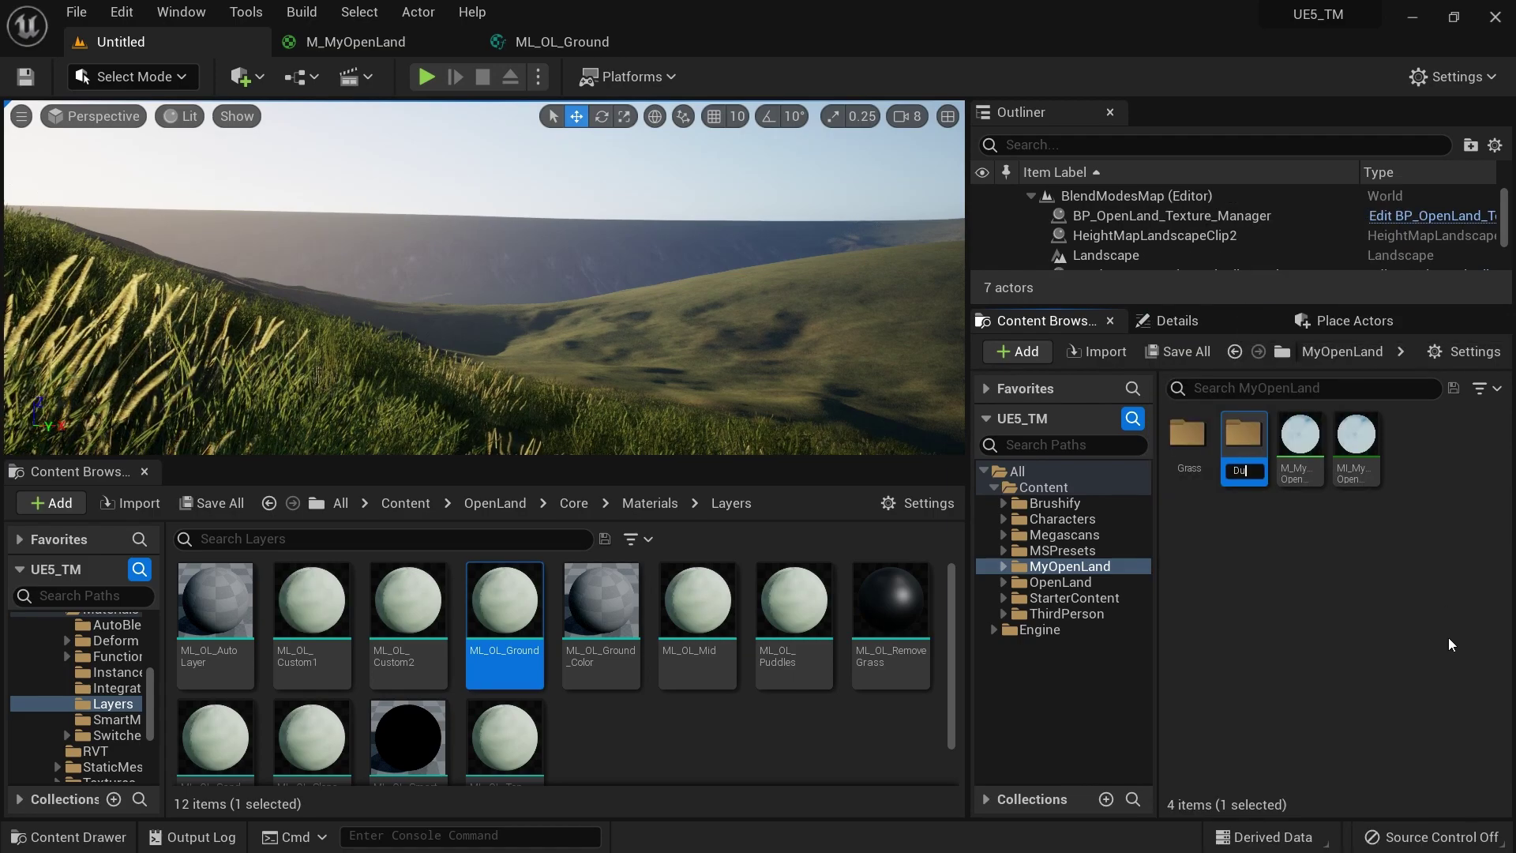
pyautogui.write('Functiona')
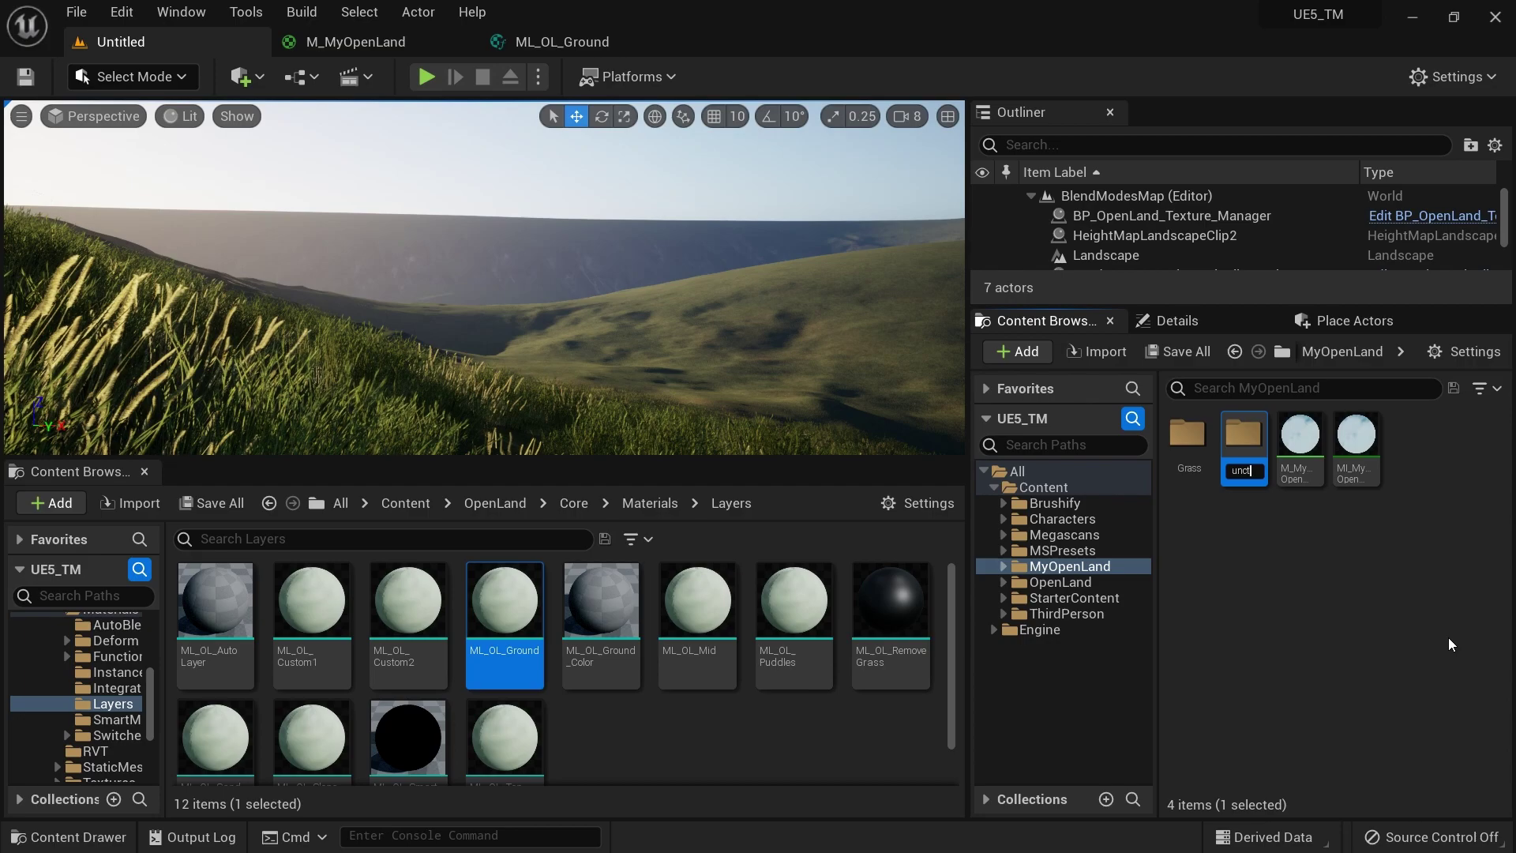
pyautogui.press('BackSpace')
pyautogui.write('s')
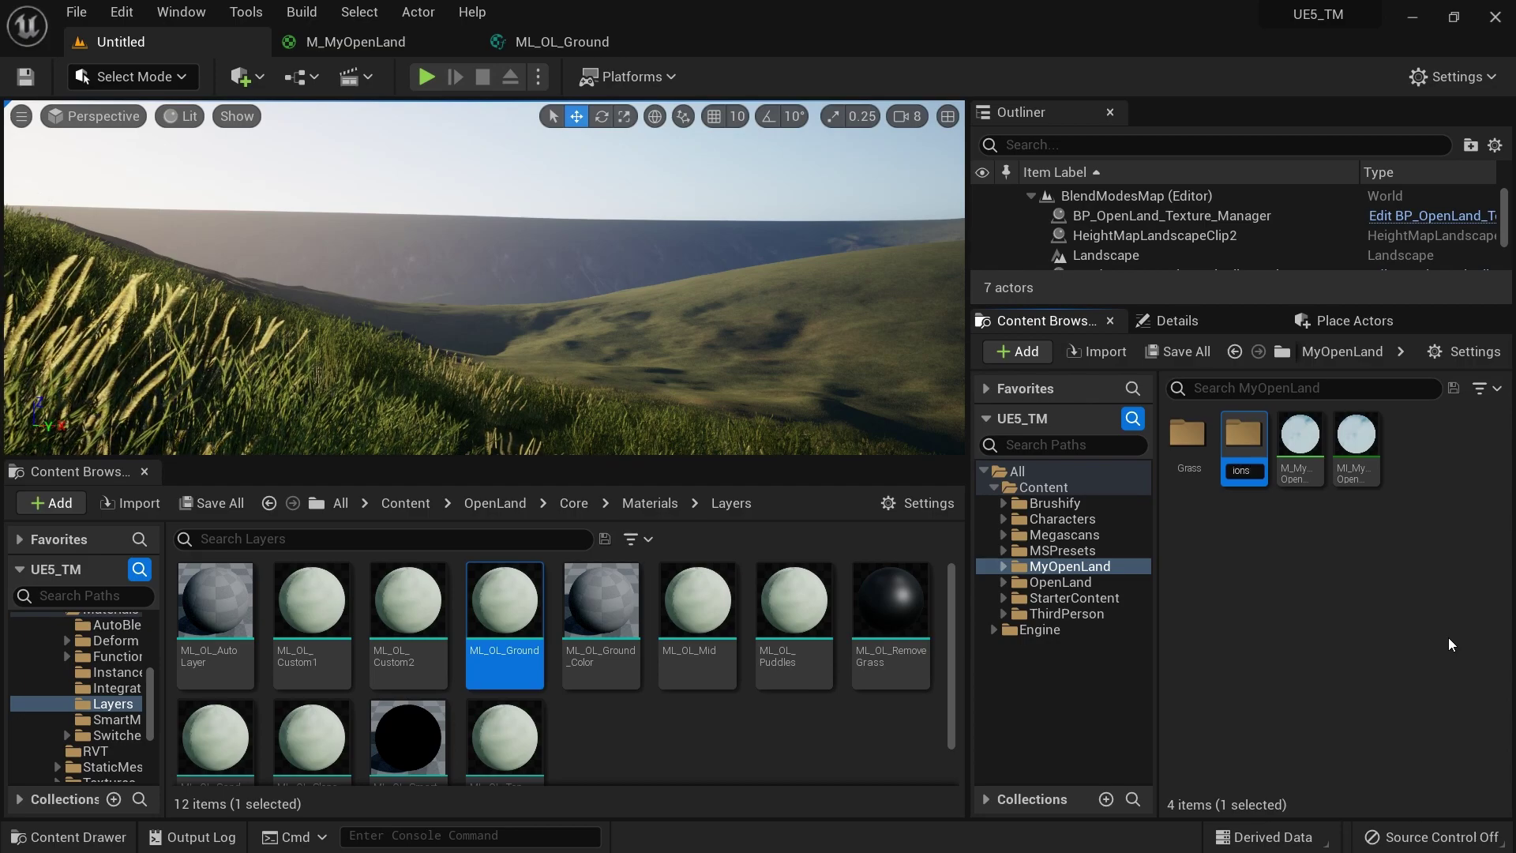
pyautogui.press('Return')
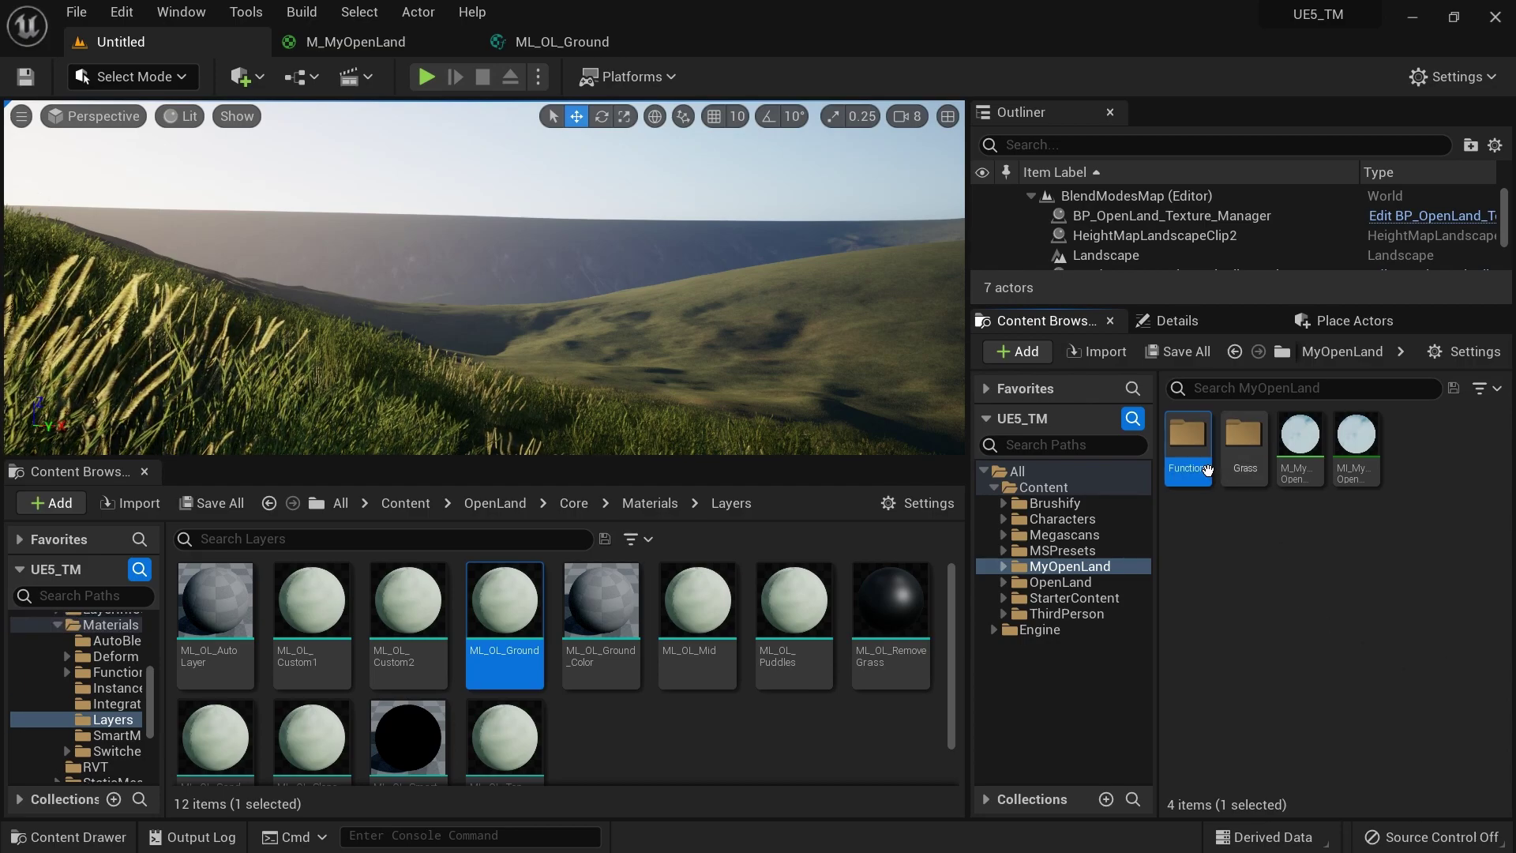
# Move the ML_OL_Ground material layer from the OpenLand Layers folder into MyOpenLand/Functions.
pyautogui.doubleClick(1194, 443)
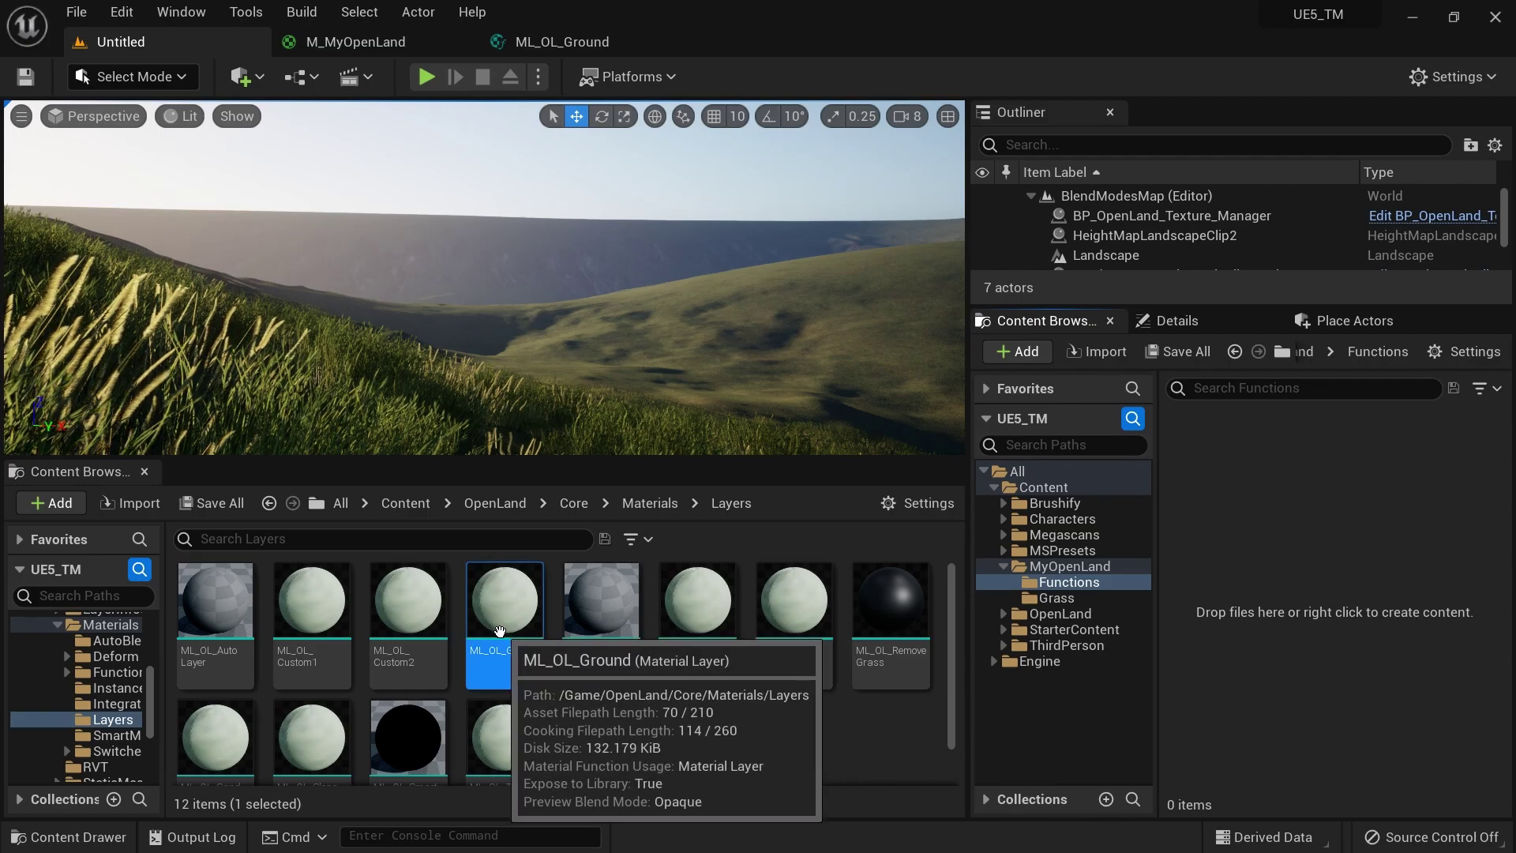
pyautogui.moveTo(515, 667); pyautogui.dragTo(1248, 499)
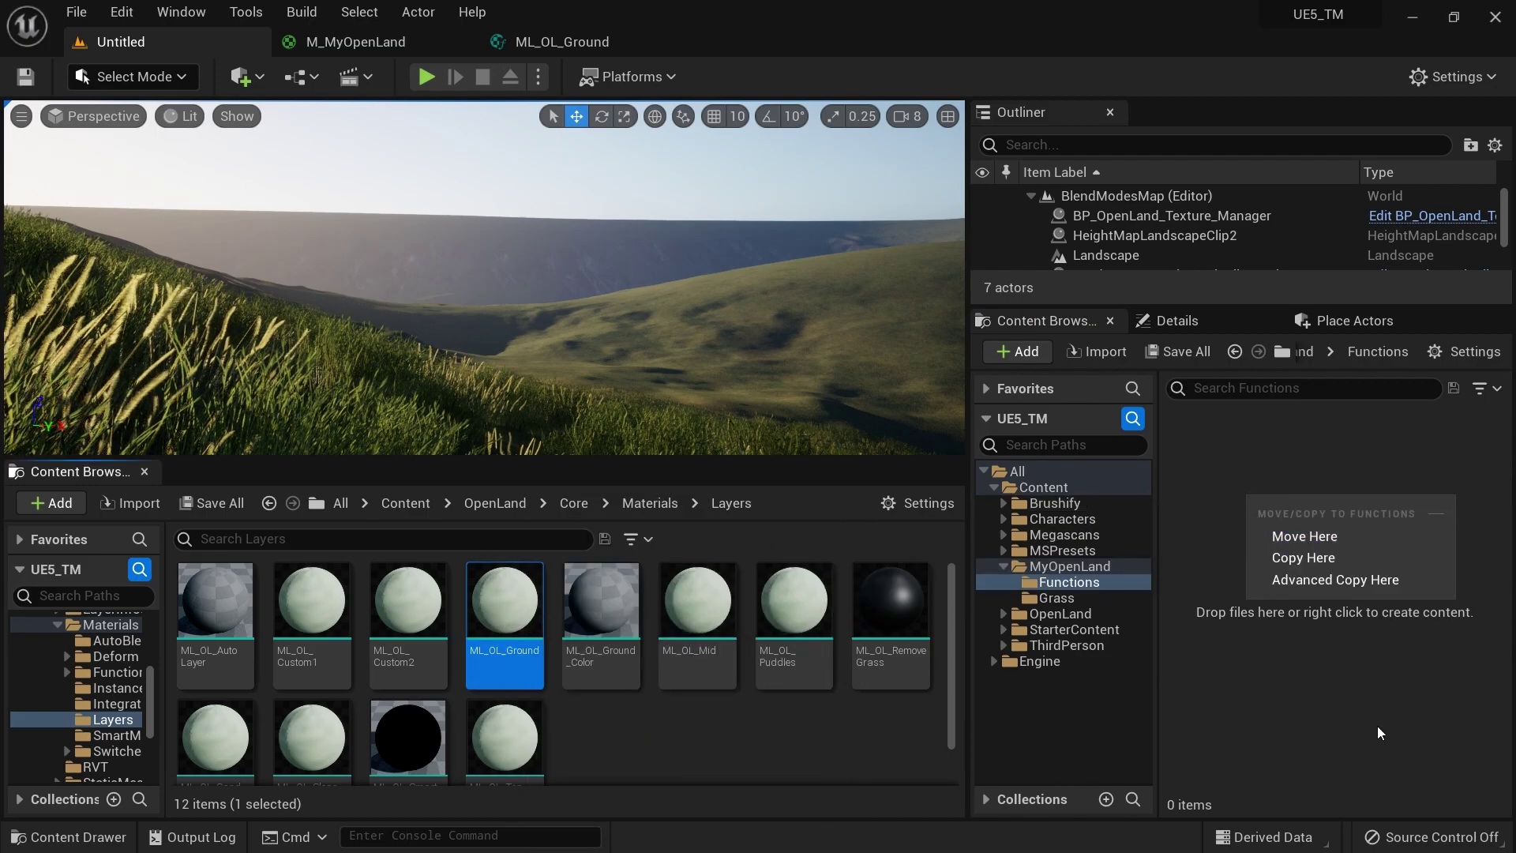
pyautogui.click(1331, 536)
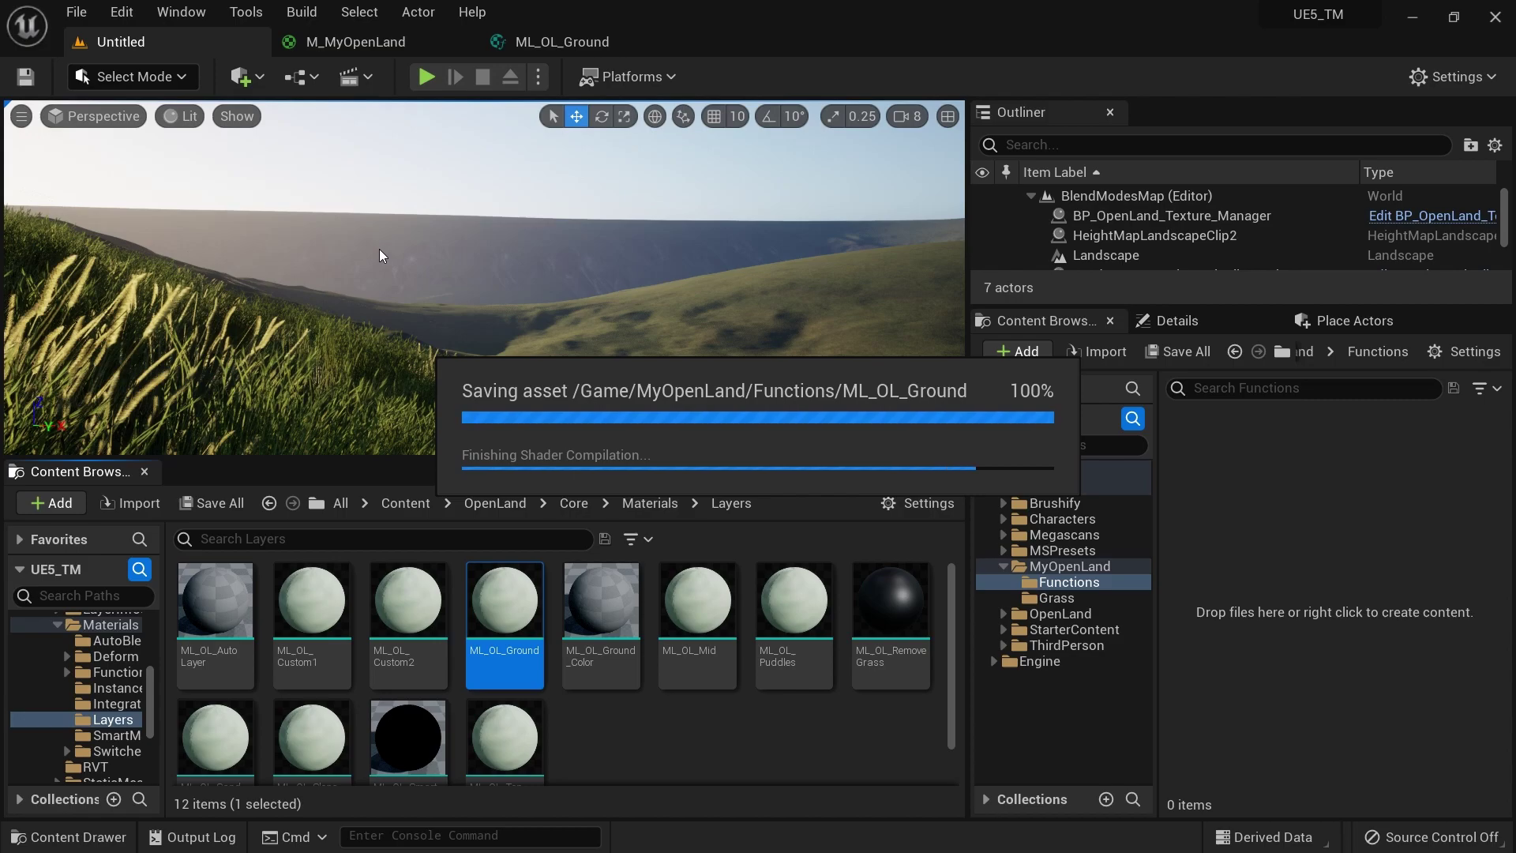
# Turn off realtime rendering in the level viewport and look across the landscape.
pyautogui.click(22, 116)
pyautogui.click(59, 164)
pyautogui.moveTo(182, 280); pyautogui.dragTo(315, 279, button='right')
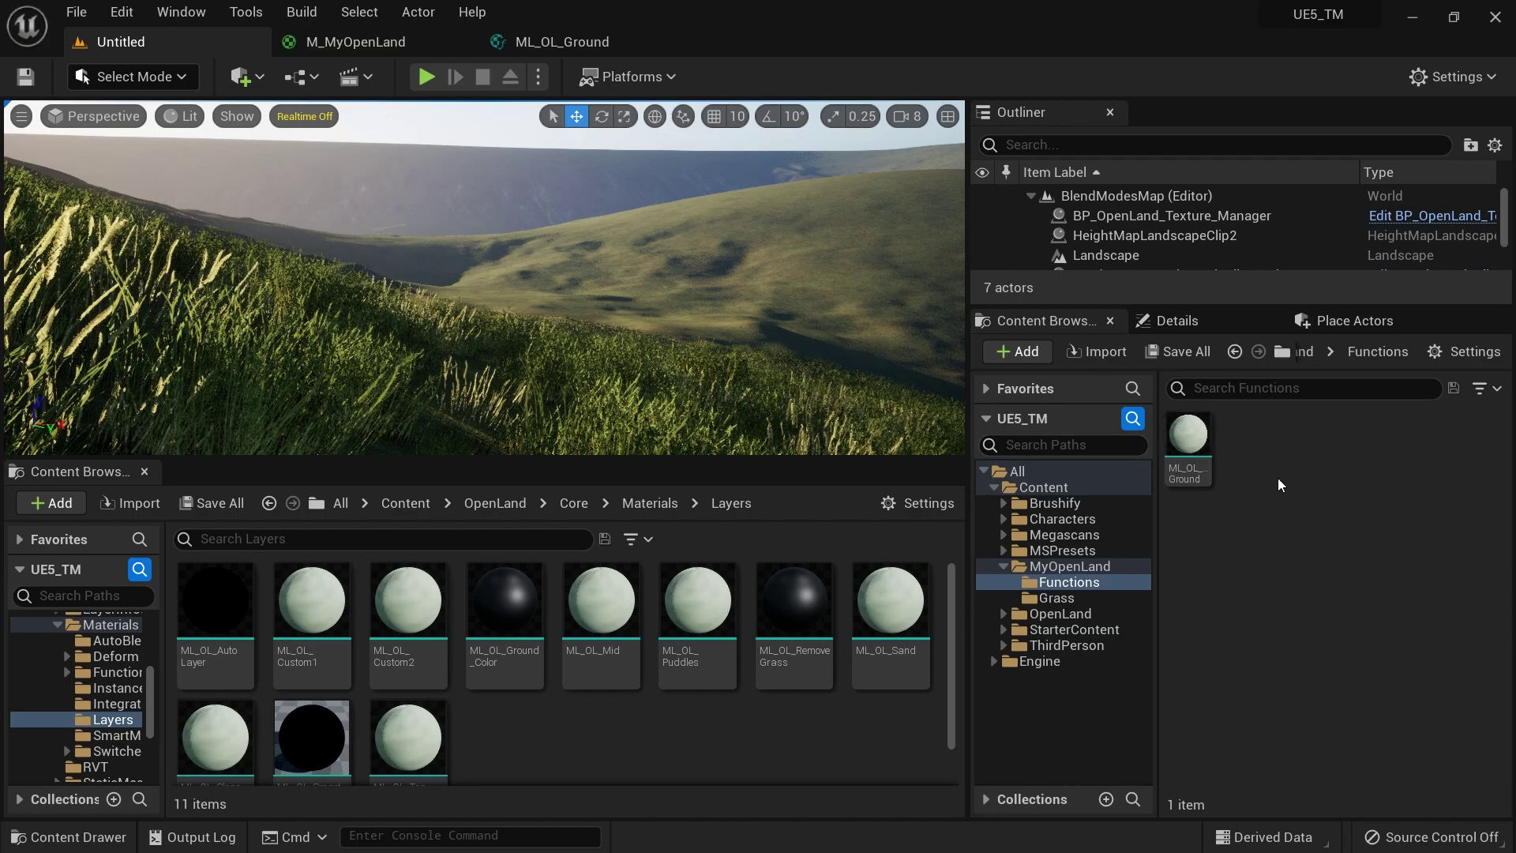
# Trace the ML_OL_Ground node in M_MyOpenLand to its source asset, checking the folder it references, and reopen that layer.
pyautogui.click(402, 46)
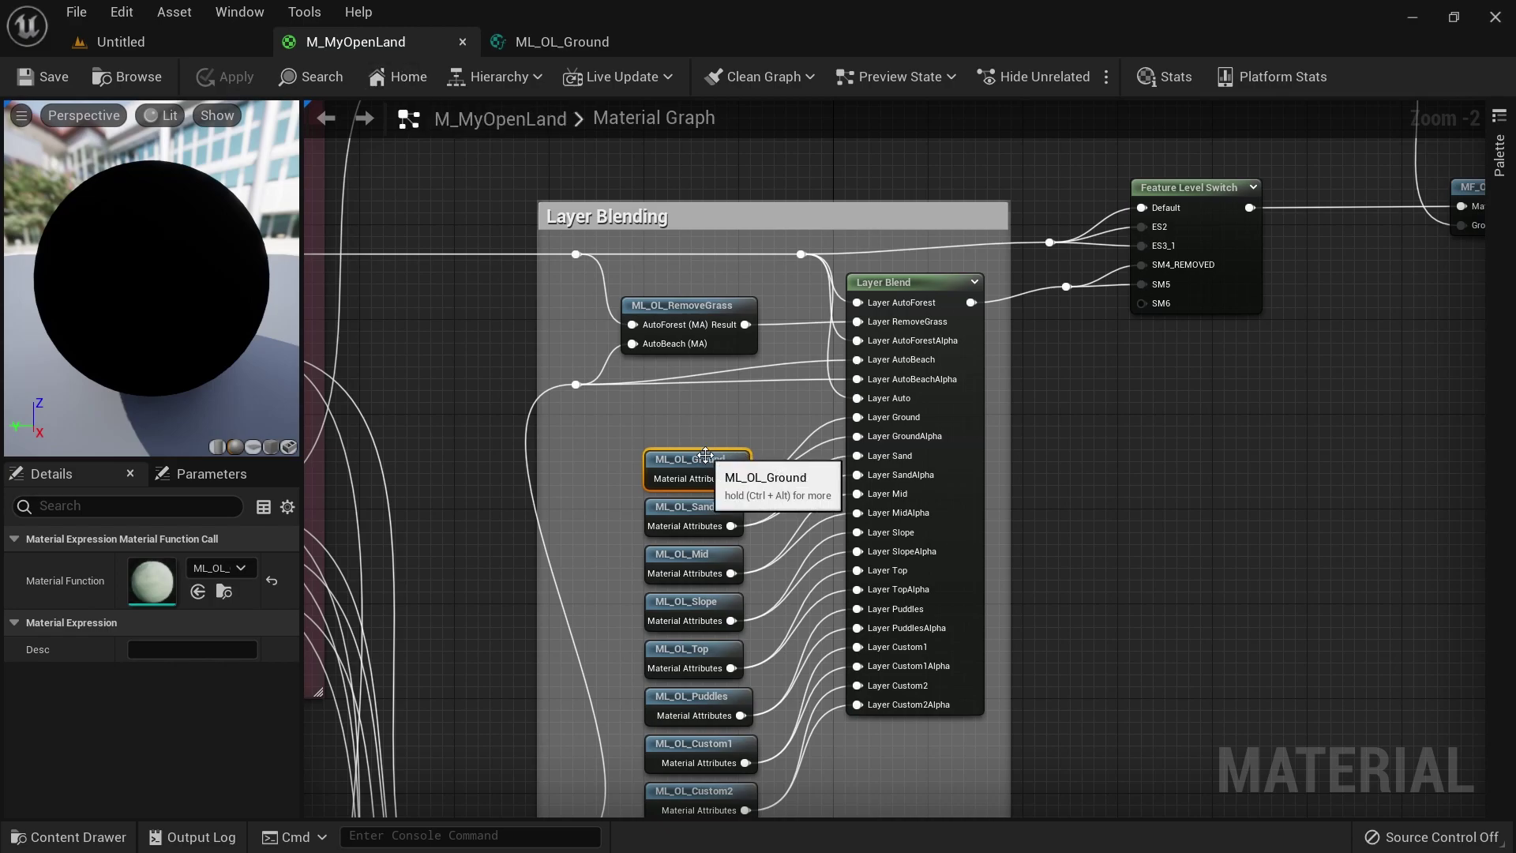
pyautogui.click(774, 505)
pyautogui.click(699, 461)
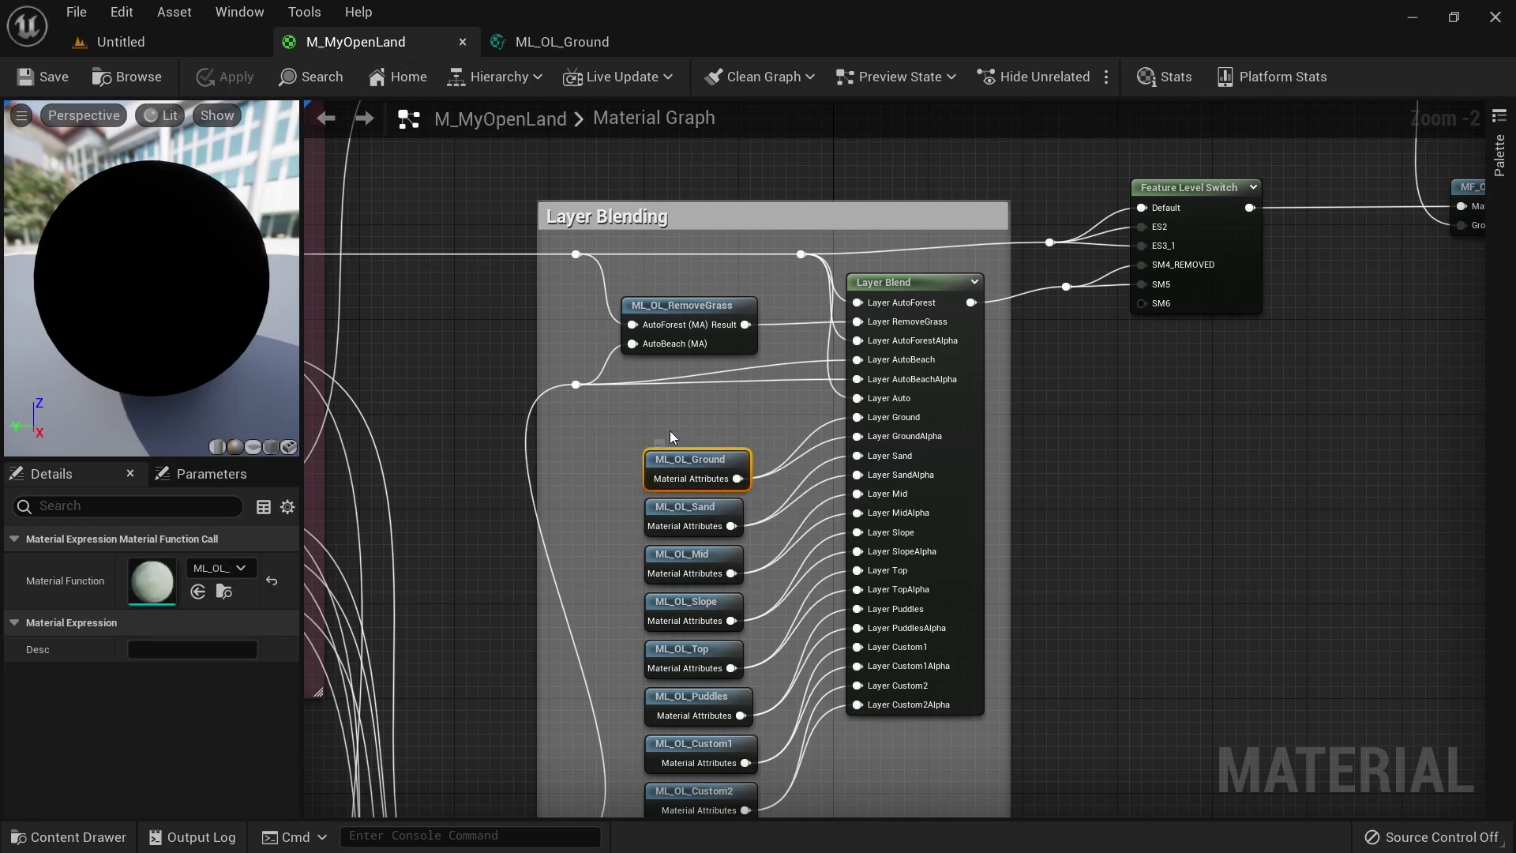
pyautogui.click(131, 79)
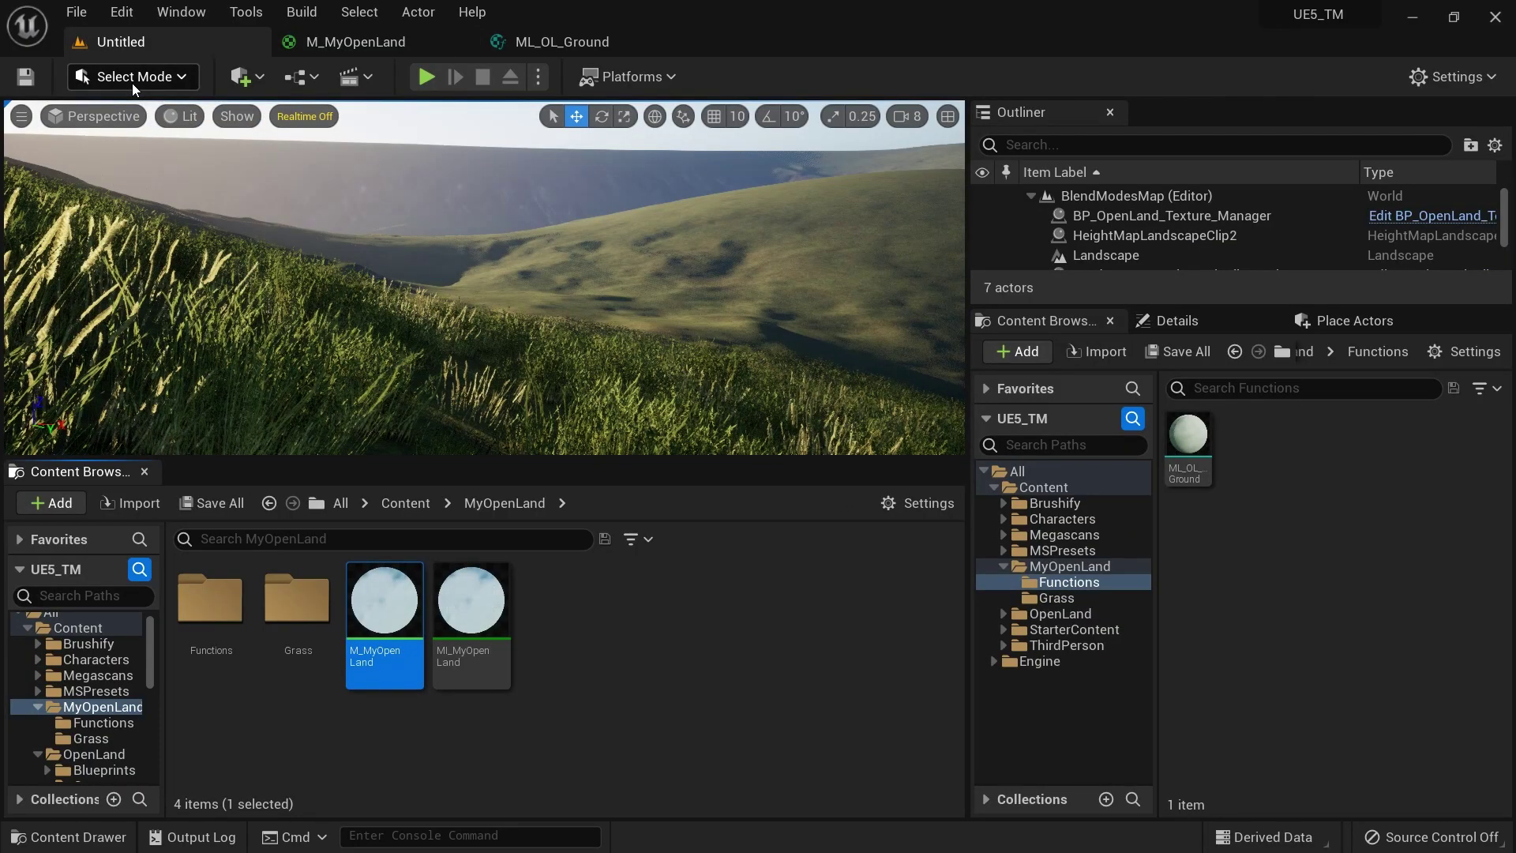
pyautogui.click(340, 44)
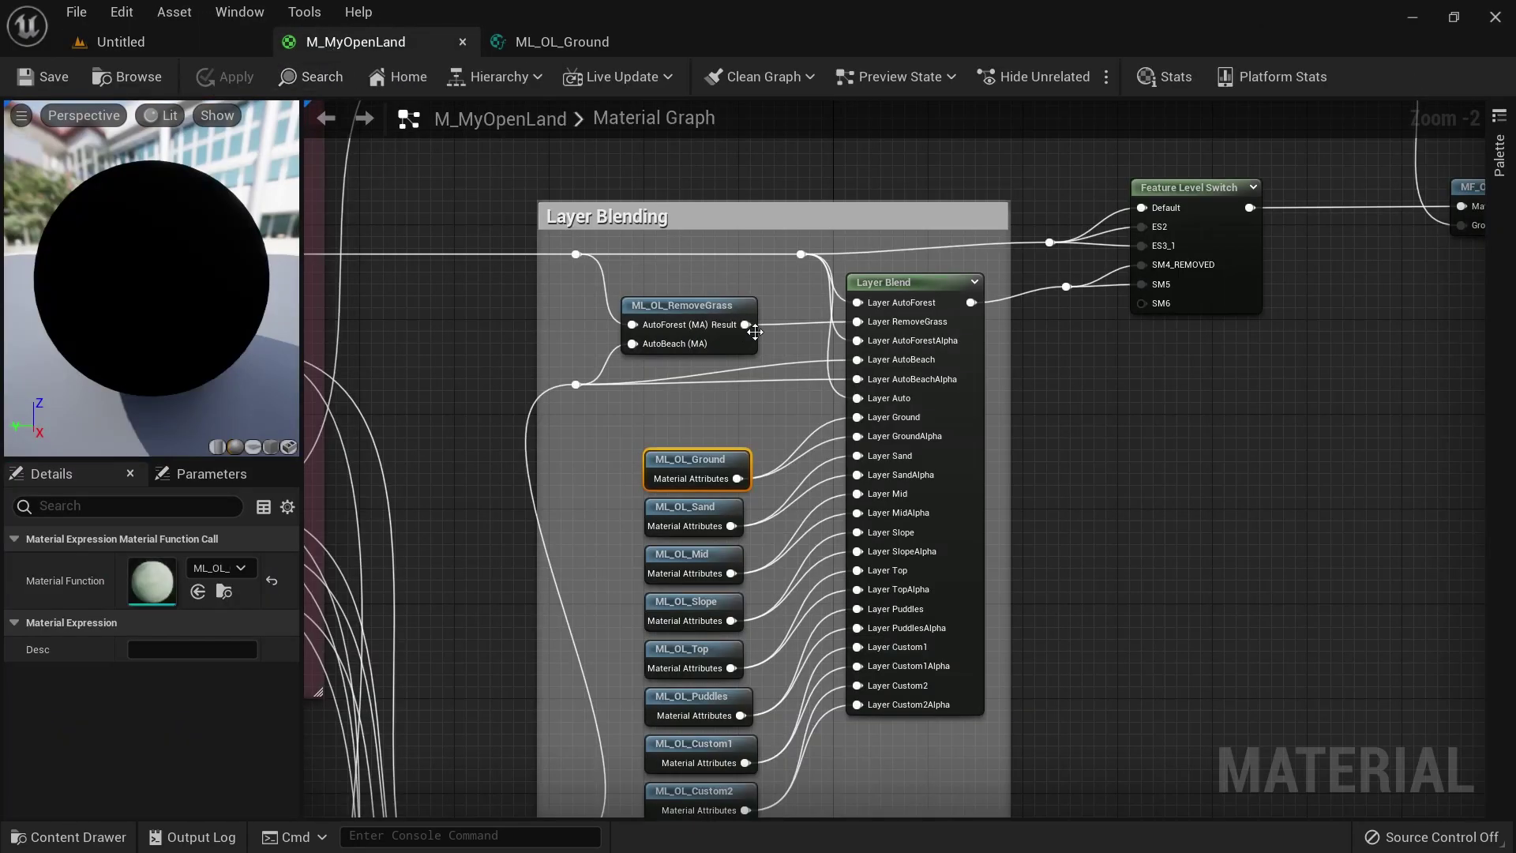
pyautogui.doubleClick(718, 461)
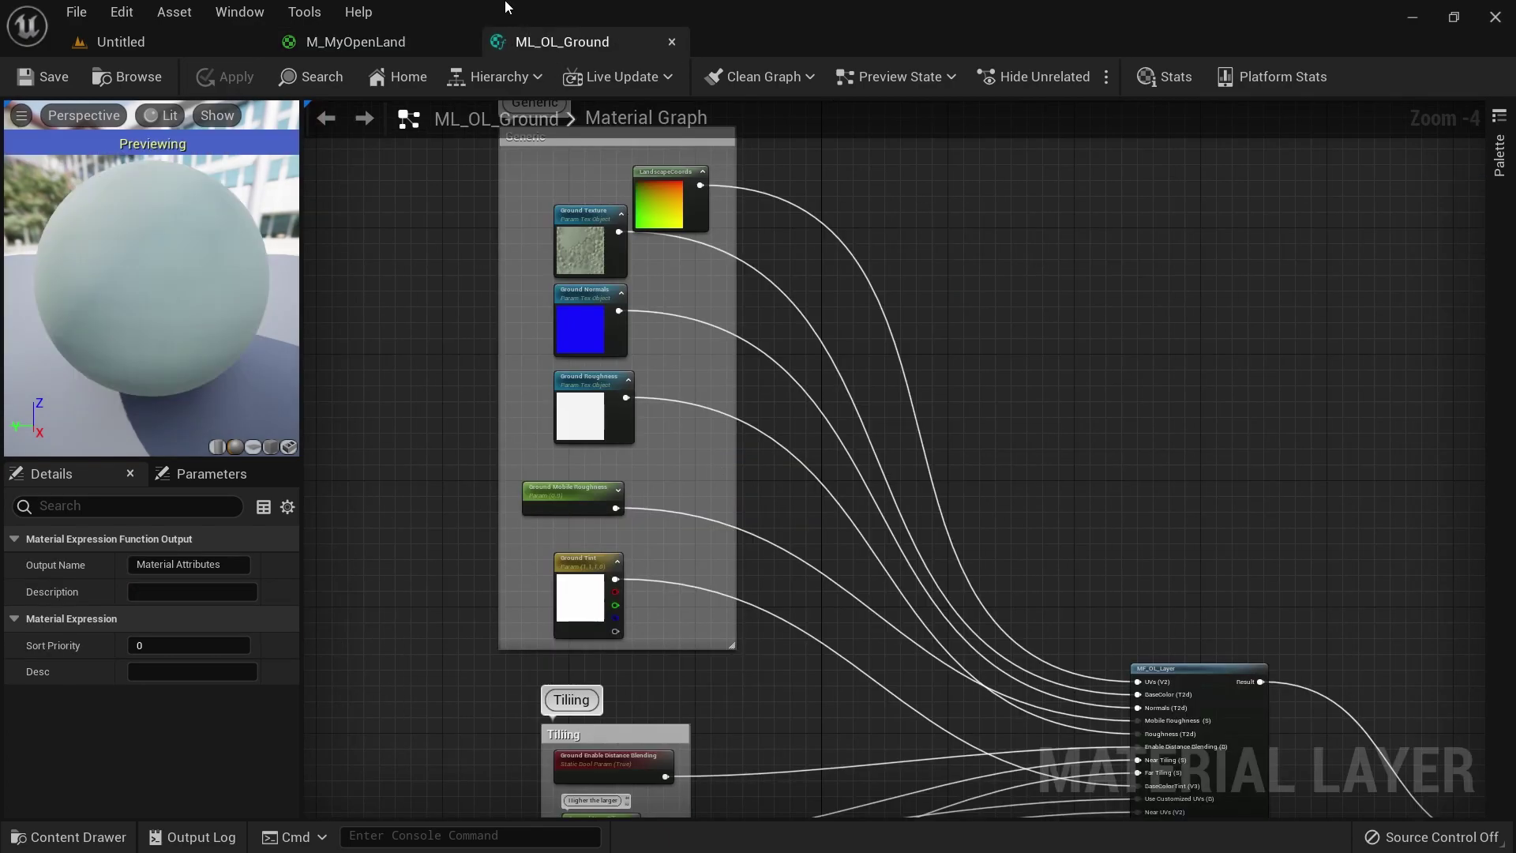
pyautogui.click(129, 79)
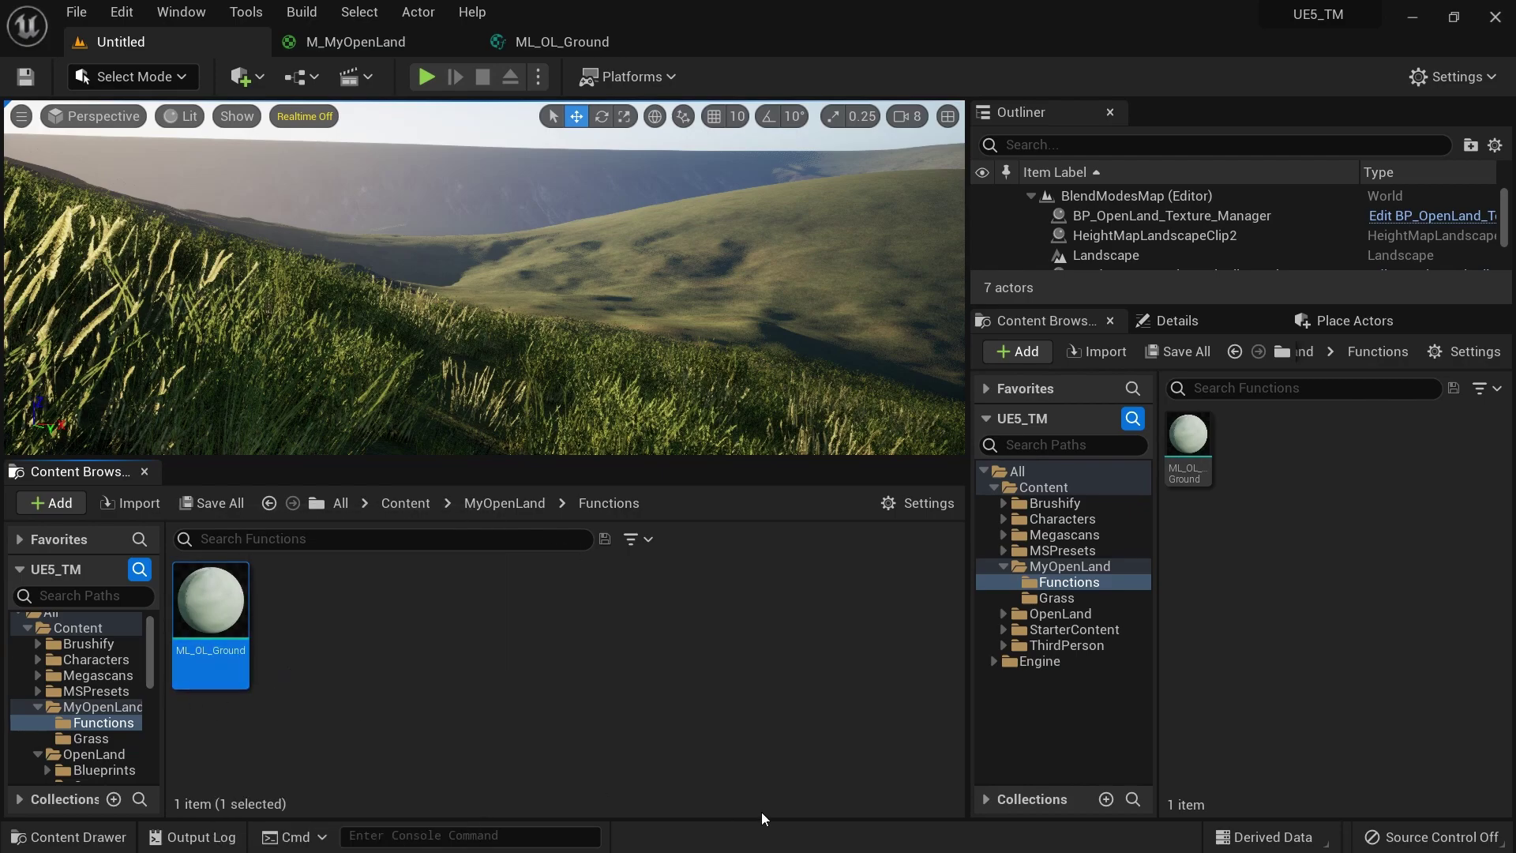
pyautogui.doubleClick(211, 606)
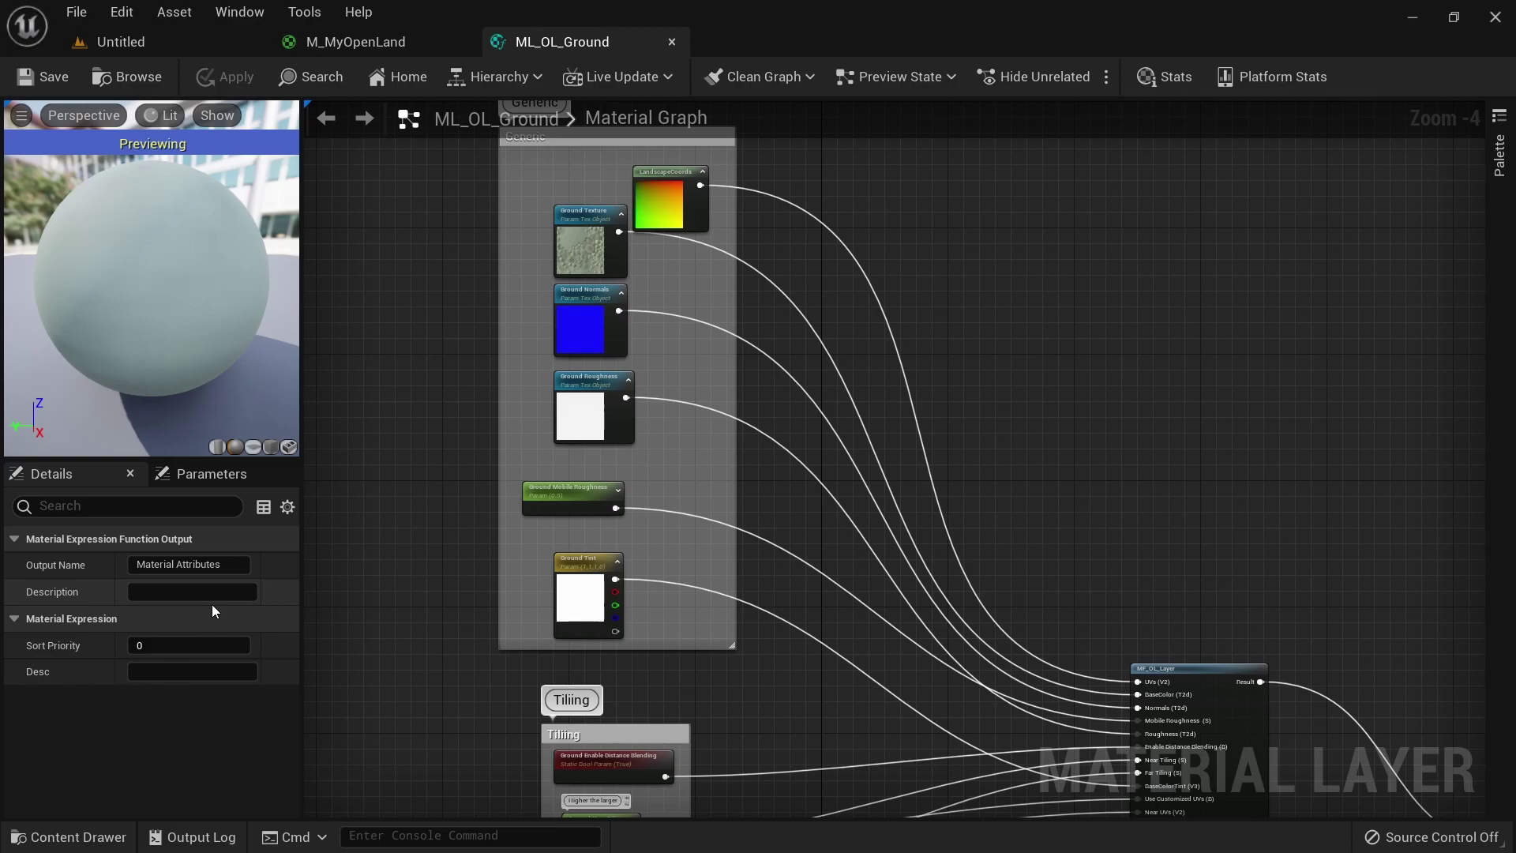
pyautogui.click(211, 46)
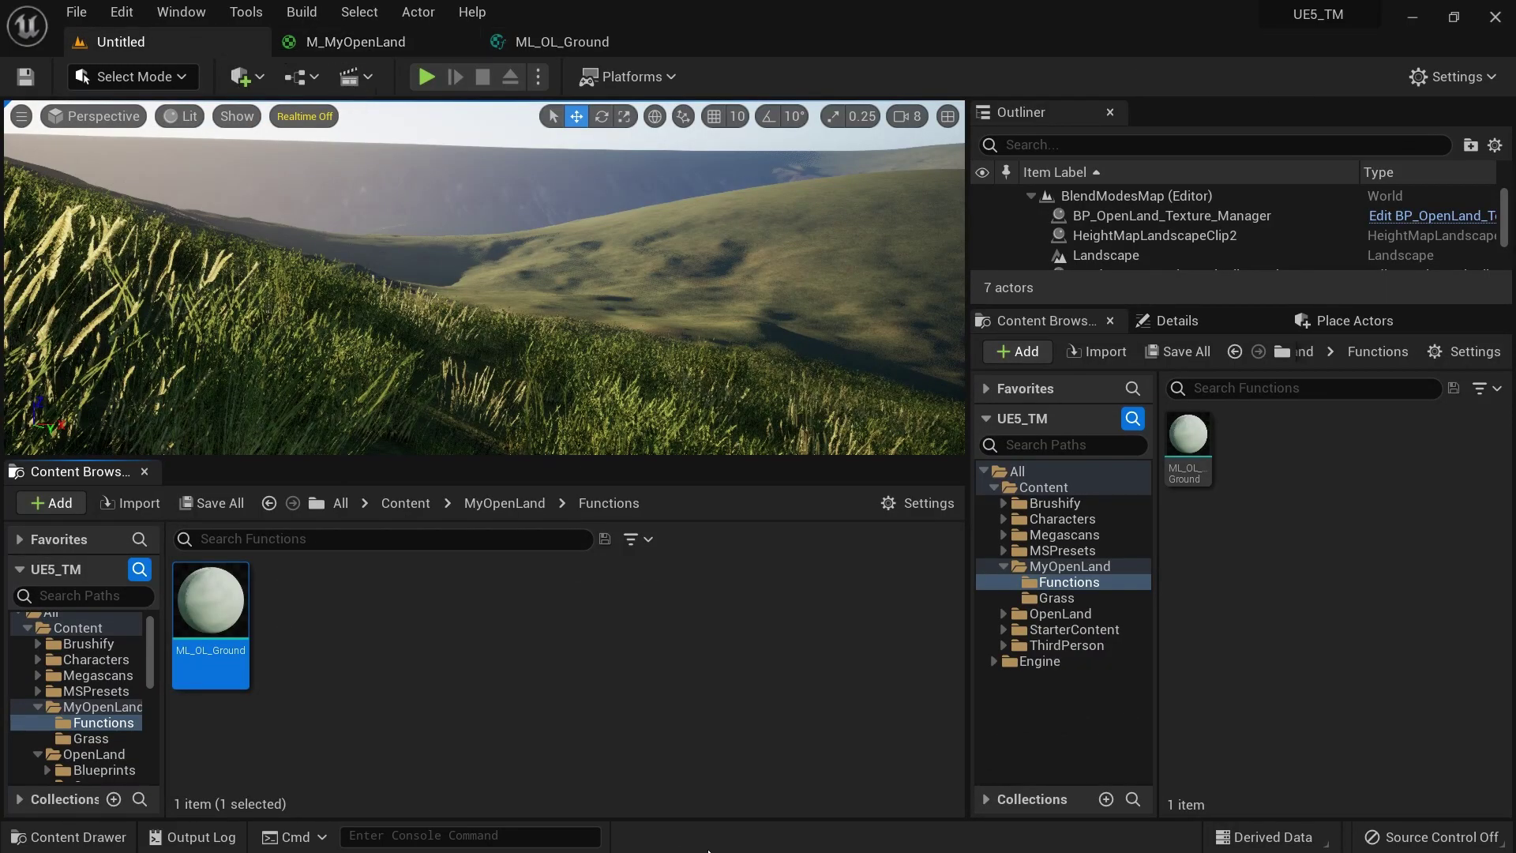
pyautogui.press('super')
pyautogui.press('super')
pyautogui.press('super')
pyautogui.press('super')
# Display the top-level OpenLand folder and revisit the ML_OL_Ground node in the M_MyOpenLand graph.
pyautogui.click(405, 503)
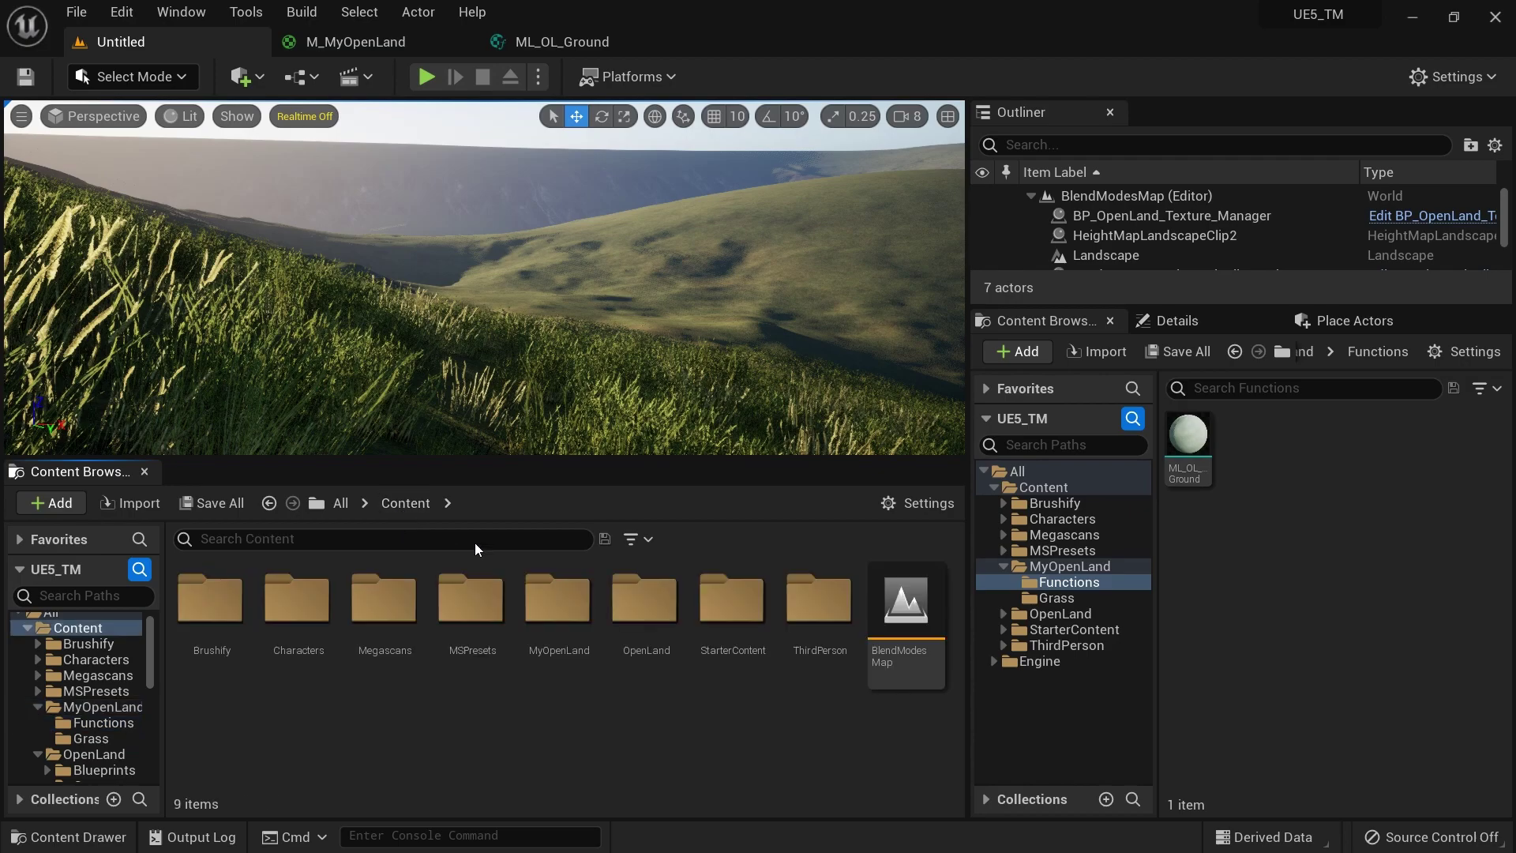
pyautogui.doubleClick(646, 600)
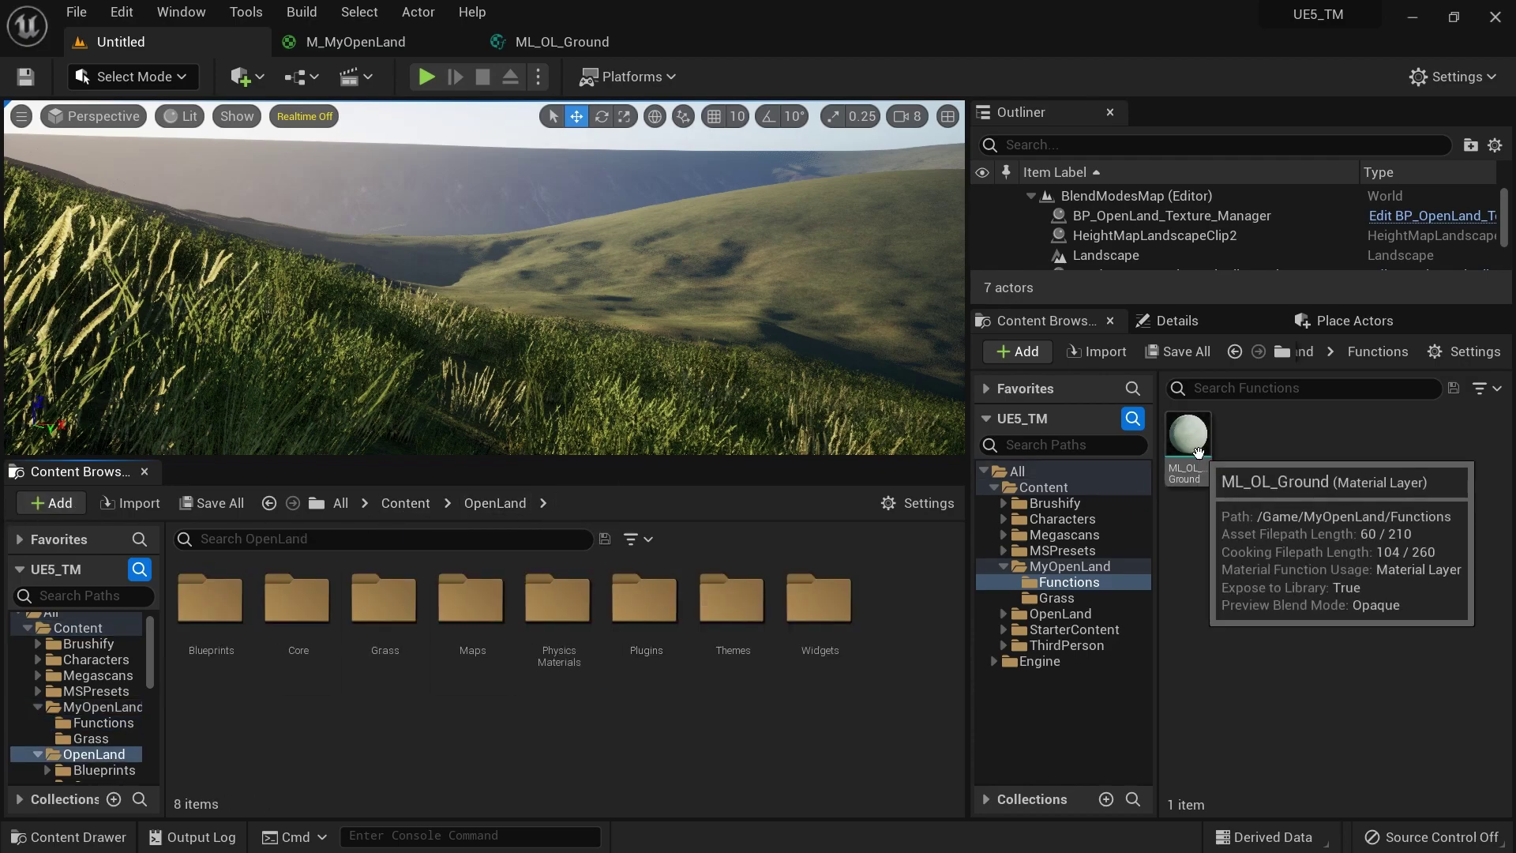
pyautogui.click(355, 42)
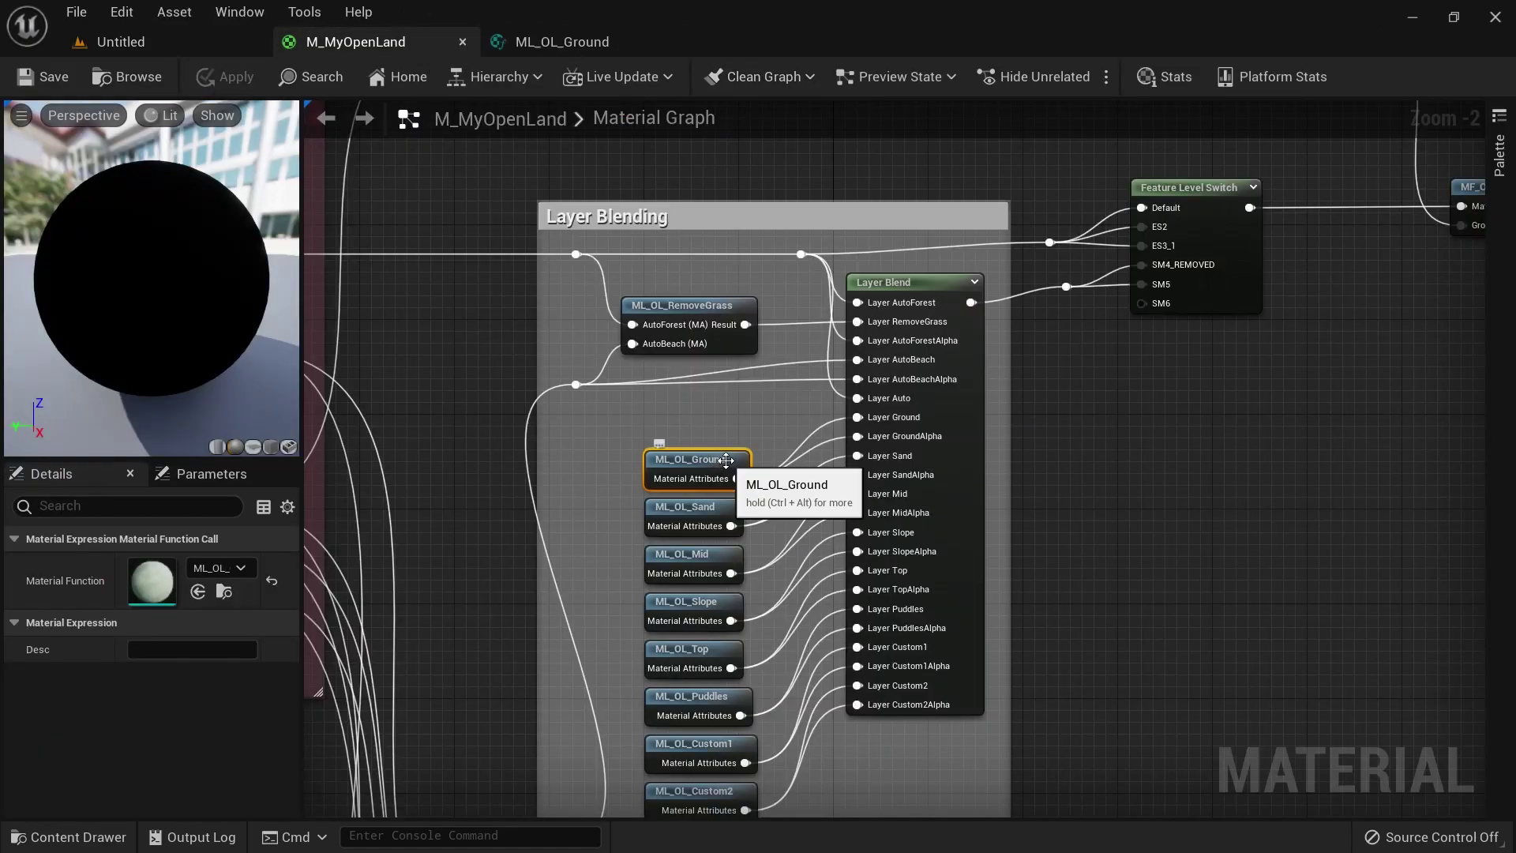
pyautogui.click(139, 41)
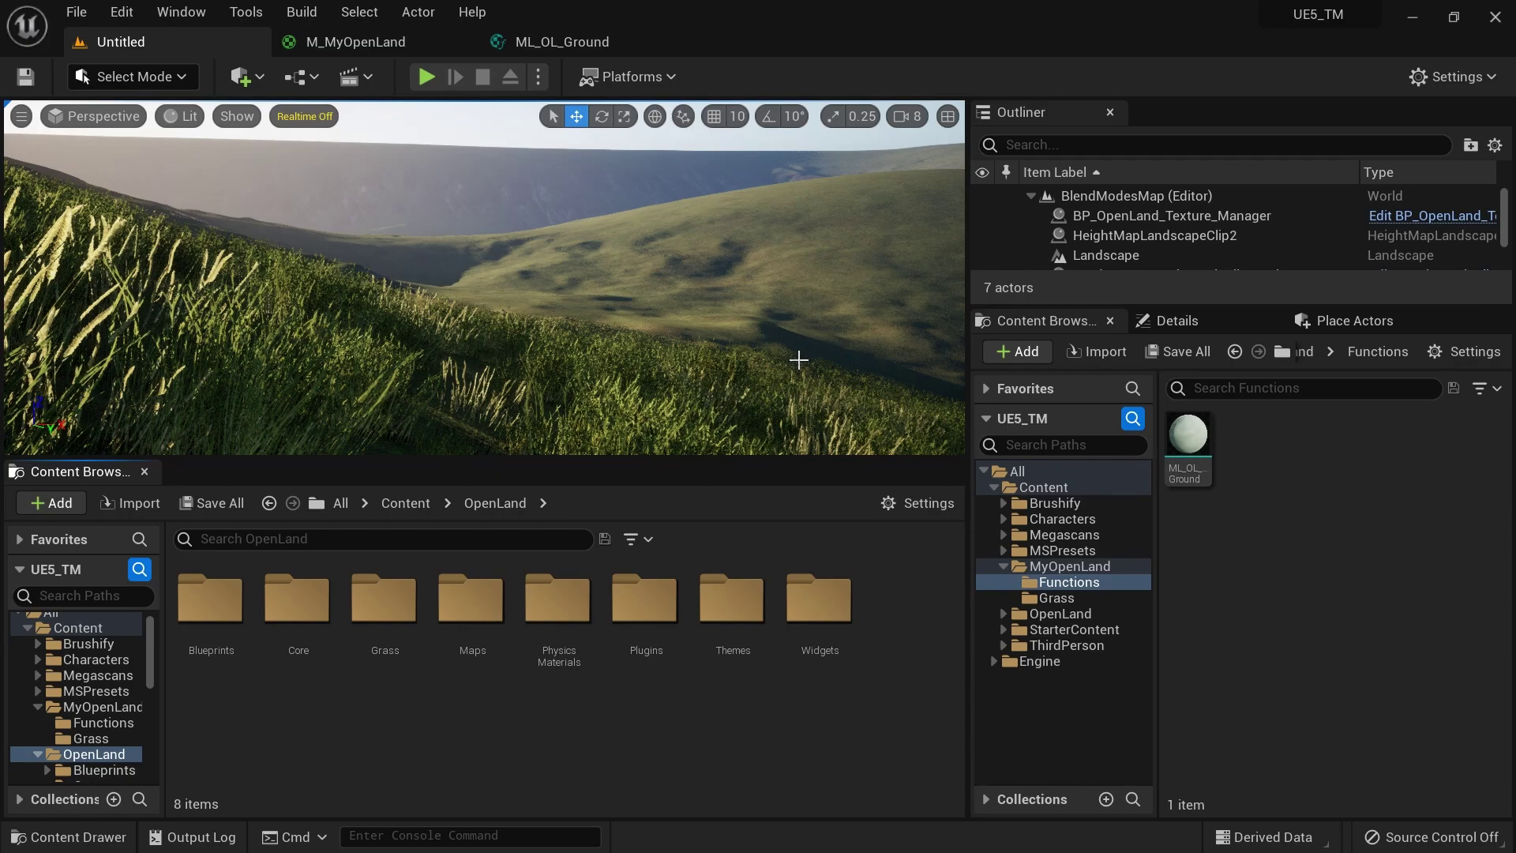
pyautogui.hotkey('alt', 'z')
pyautogui.click(758, 237)
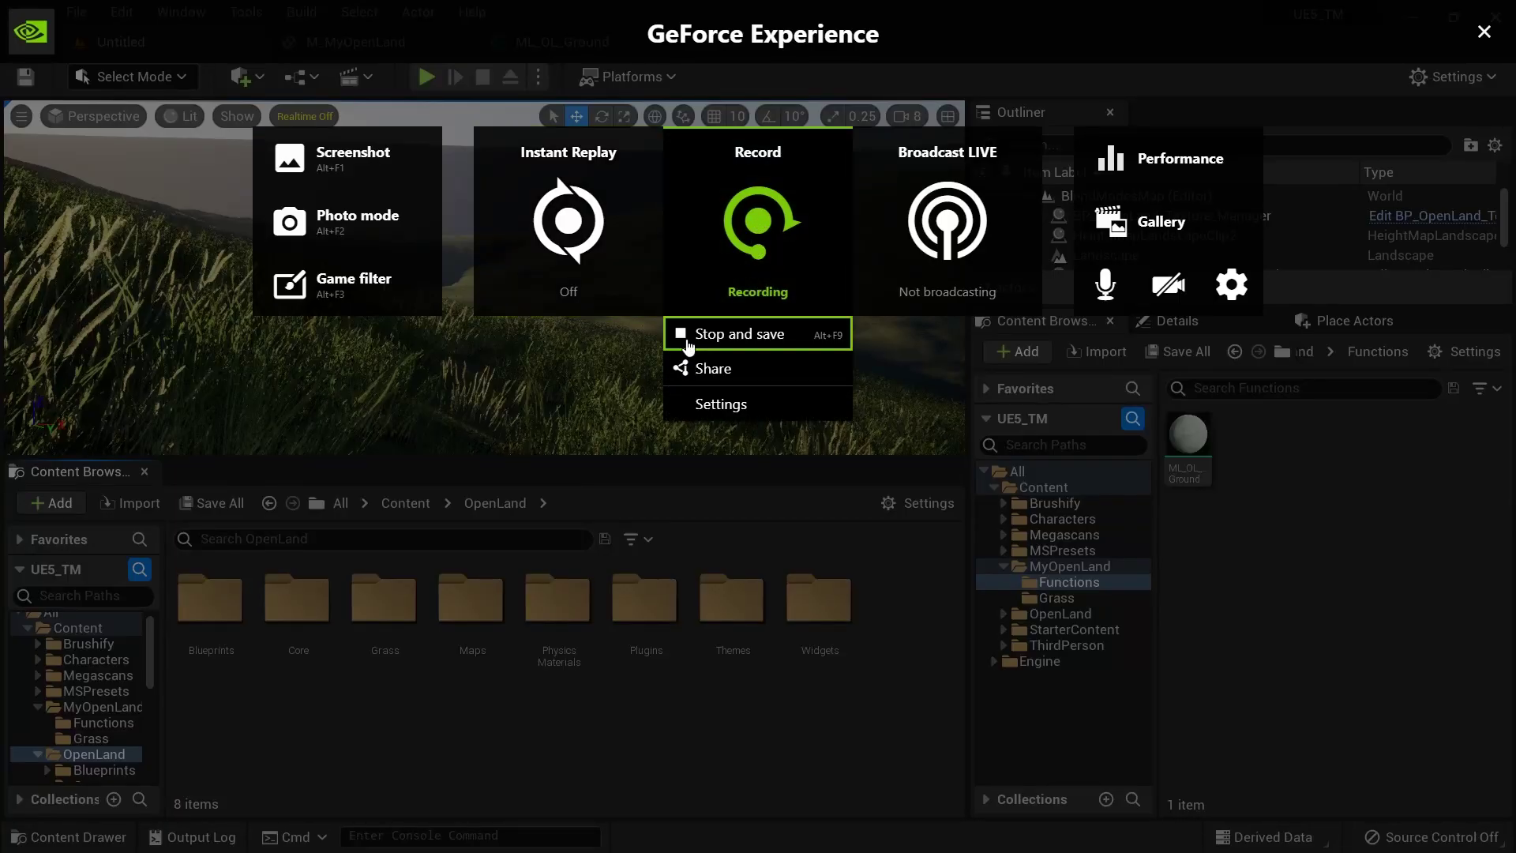